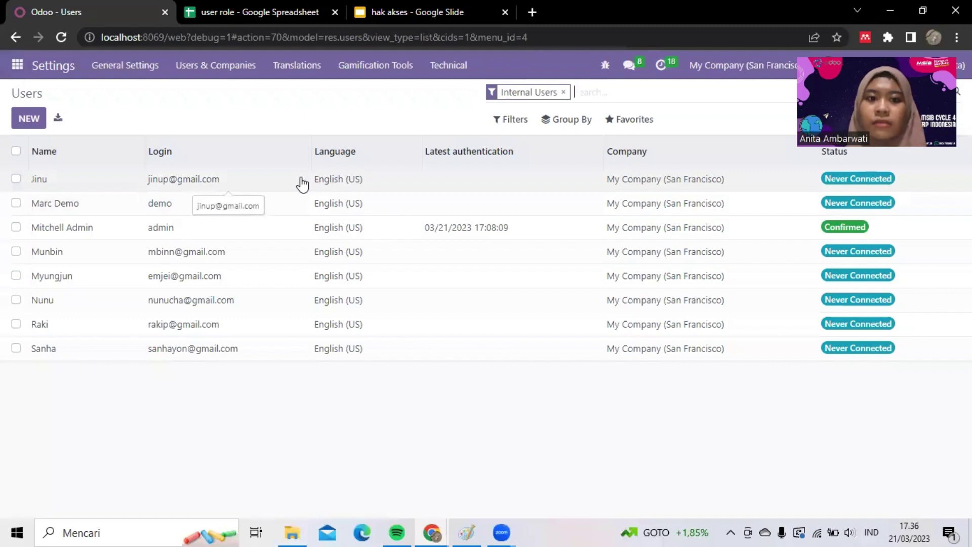
# - Open the first listed user's record, then bring up the 'user role' spreadsheet
pyautogui.click(302, 183)
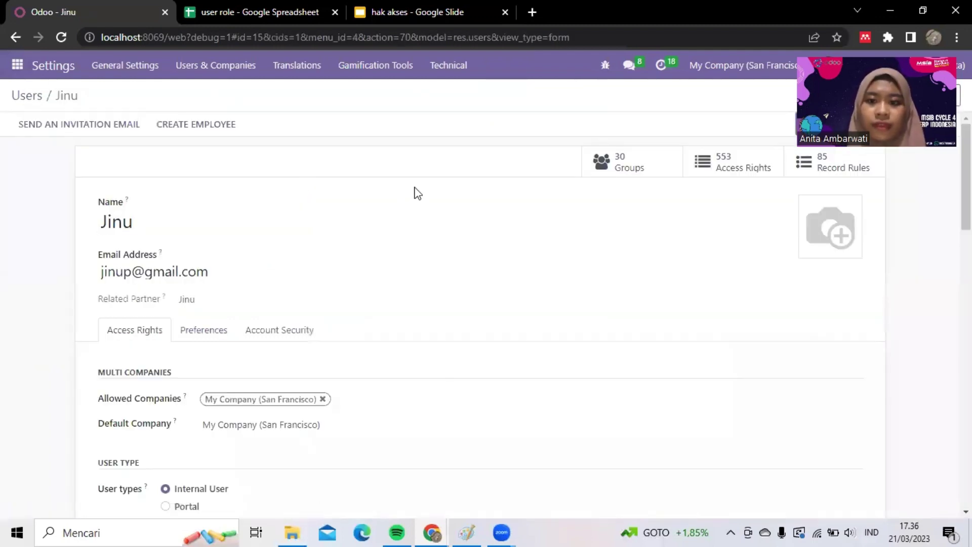
pyautogui.click(225, 7)
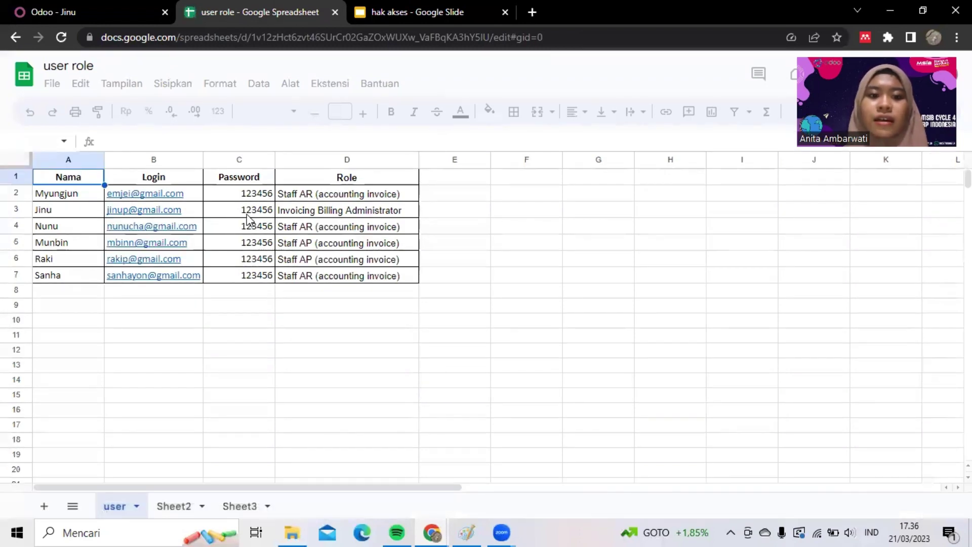
# - Read row 3's password and Invoicing Billing Administrator role in the sheet, then return to Odoo
pyautogui.click(247, 213)
pyautogui.press('Right')
pyautogui.press('Left')
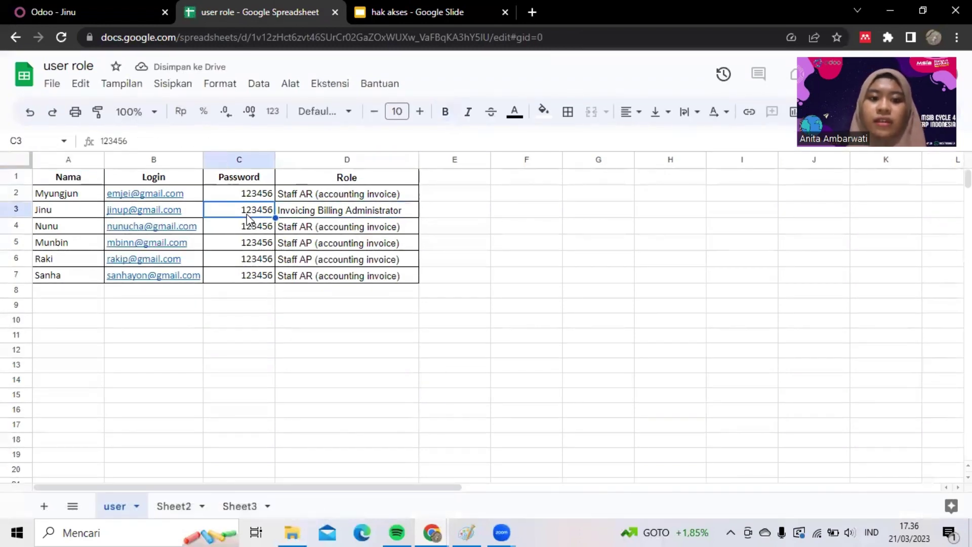
pyautogui.click(306, 215)
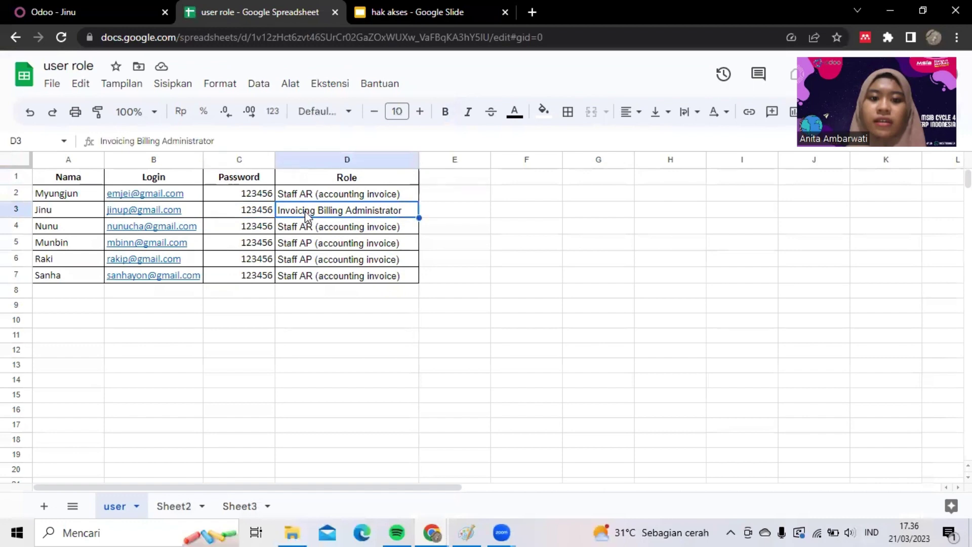
pyautogui.click(80, 2)
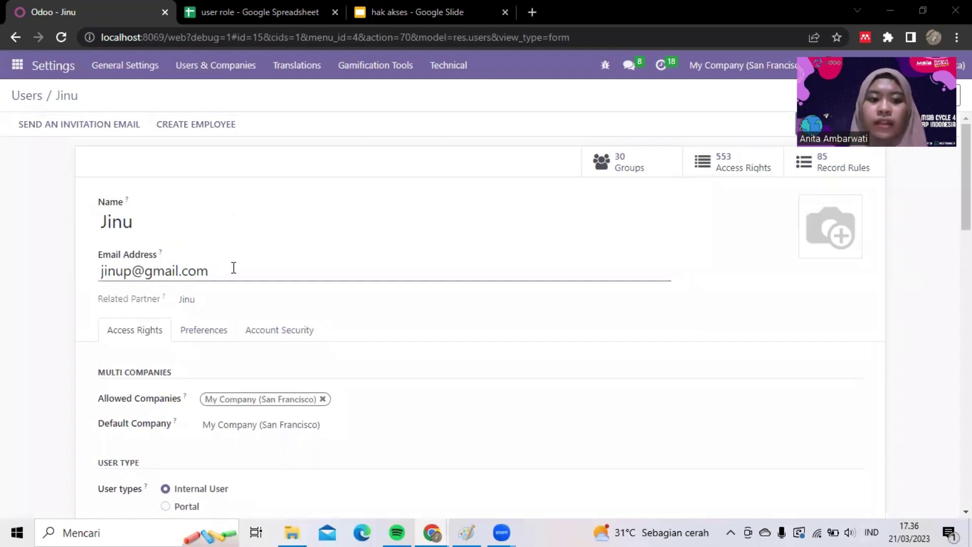
# - Blank out the user's Sales and Project access levels
pyautogui.scroll(-5, 233, 269)
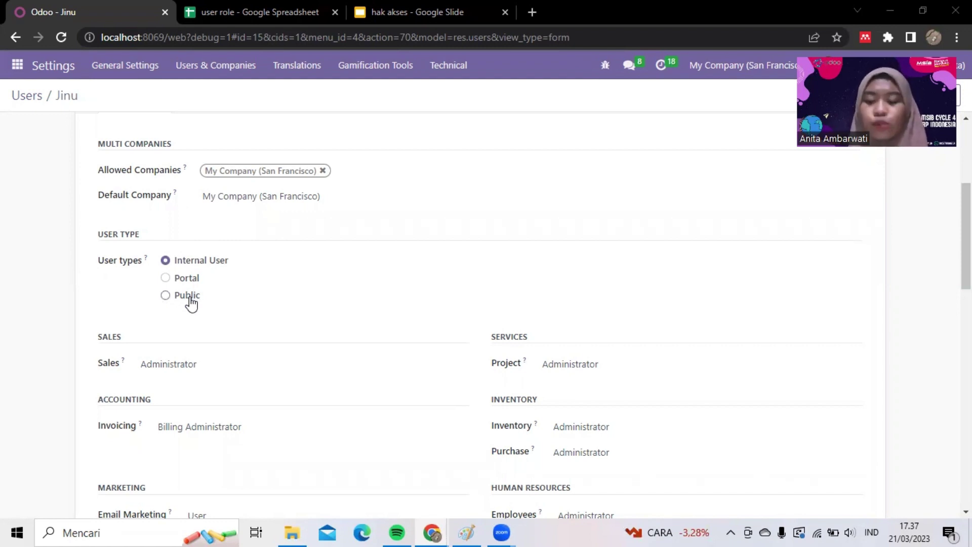
pyautogui.scroll(-2, 353, 338)
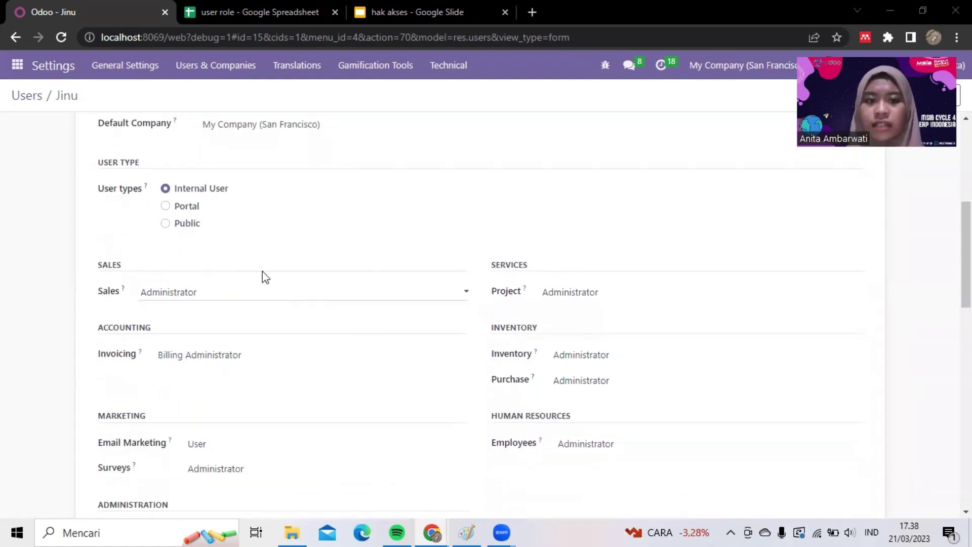
pyautogui.scroll(-1, 367, 264)
pyautogui.scroll(-1, 367, 264)
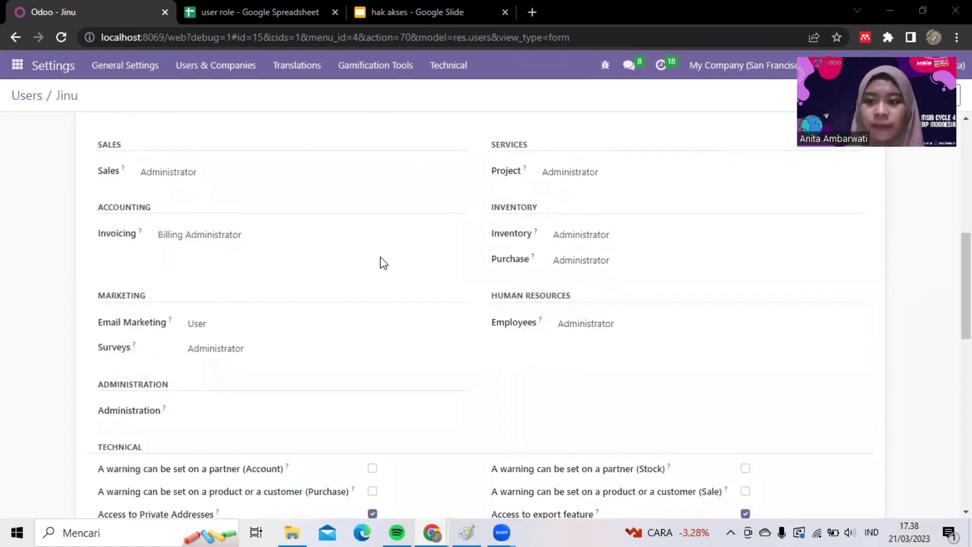
pyautogui.click(346, 172)
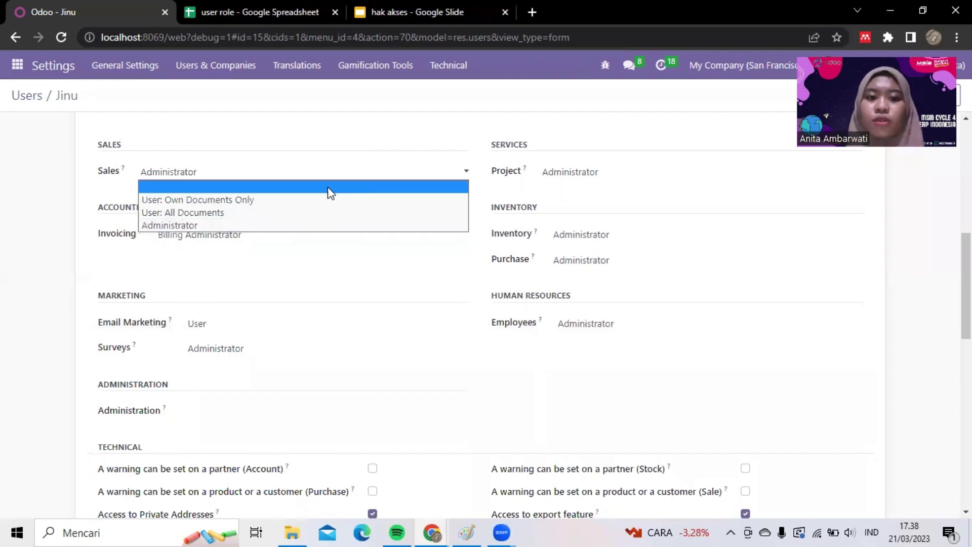
pyautogui.click(329, 195)
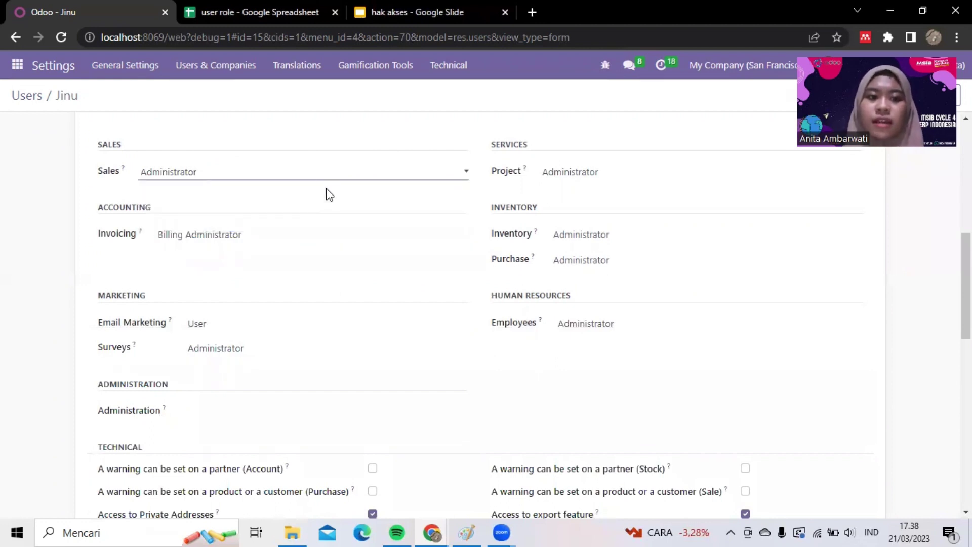
pyautogui.click(605, 175)
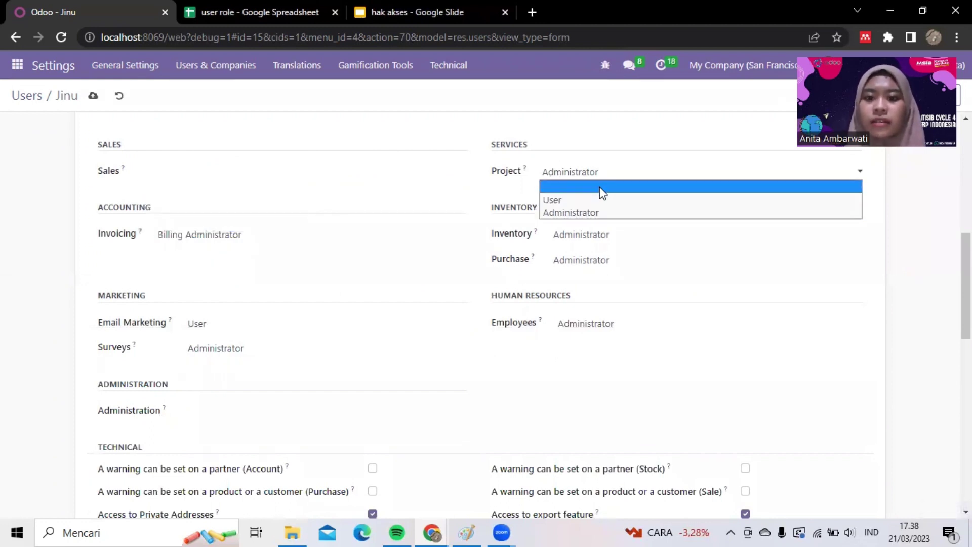
pyautogui.click(597, 189)
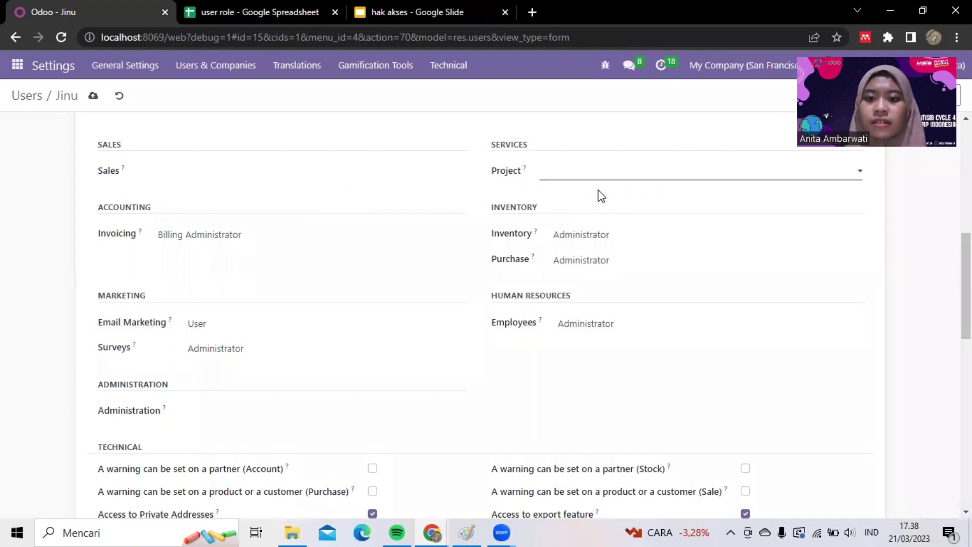
# - Blank out the Inventory, Purchase and Employees access levels too
pyautogui.click(598, 235)
pyautogui.click(597, 250)
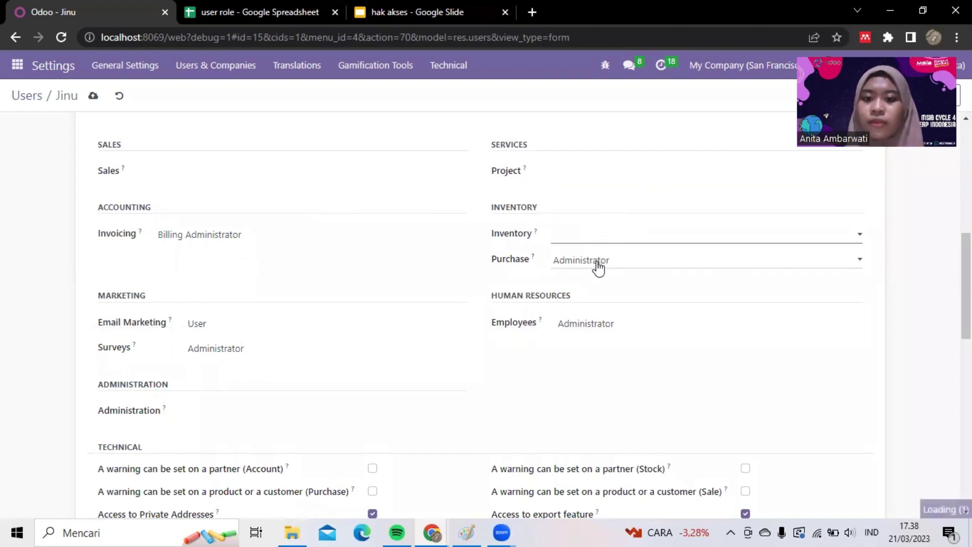
pyautogui.click(596, 263)
pyautogui.click(596, 269)
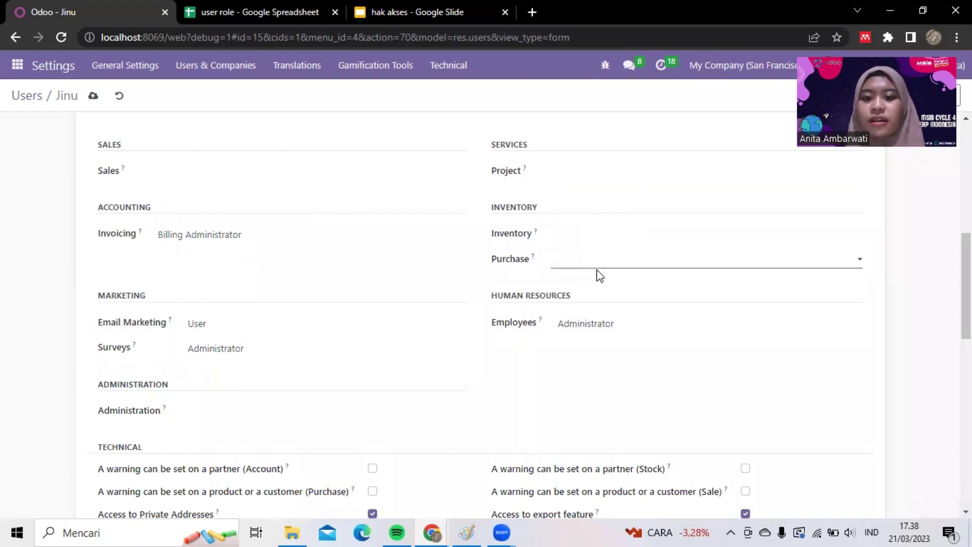
pyautogui.click(593, 325)
pyautogui.click(596, 339)
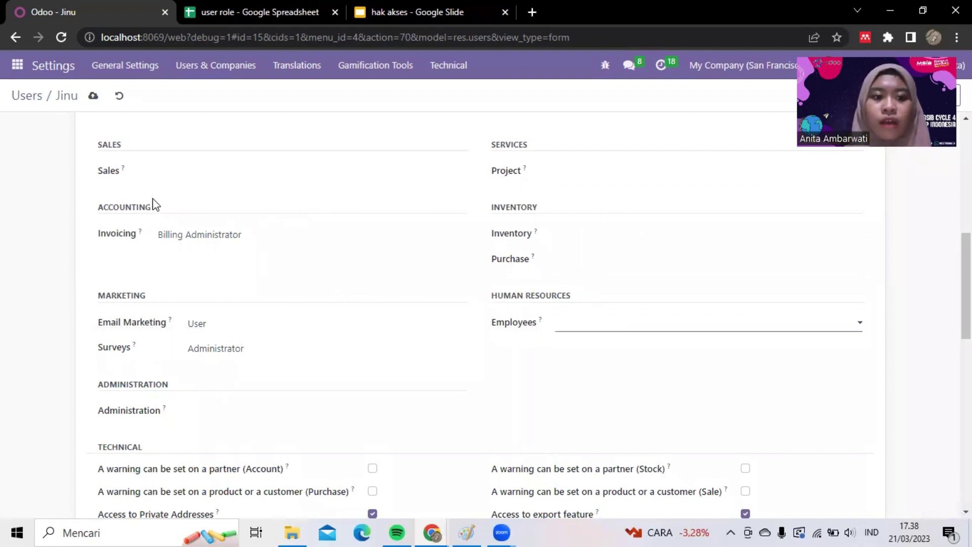
# - Keep Invoicing at Billing Administrator; set Email Marketing, Surveys and Administration to blank
pyautogui.click(293, 247)
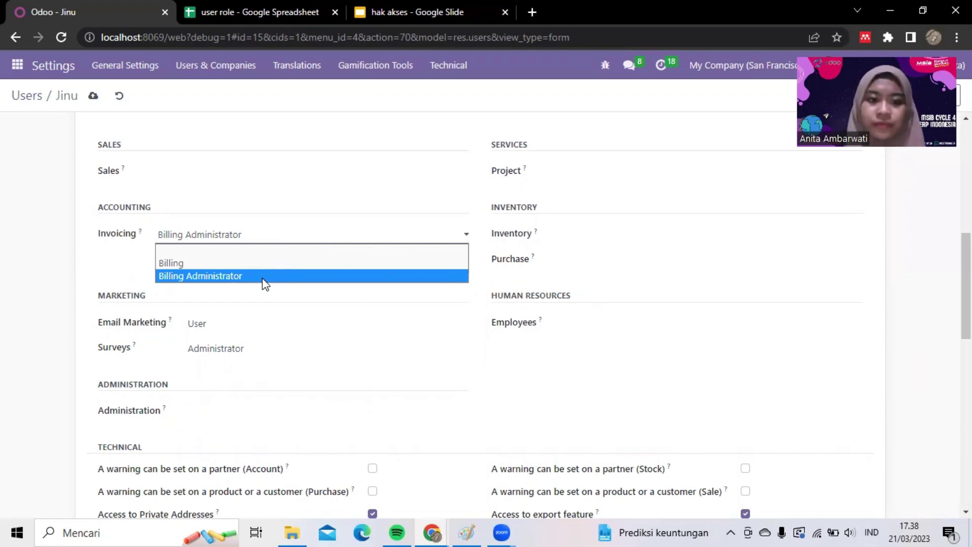
pyautogui.click(255, 277)
pyautogui.click(229, 326)
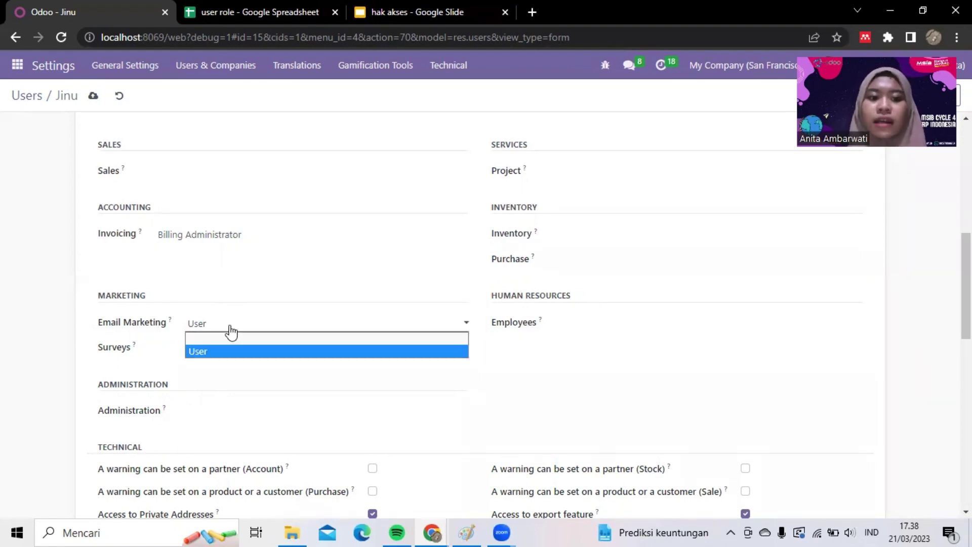
pyautogui.click(228, 338)
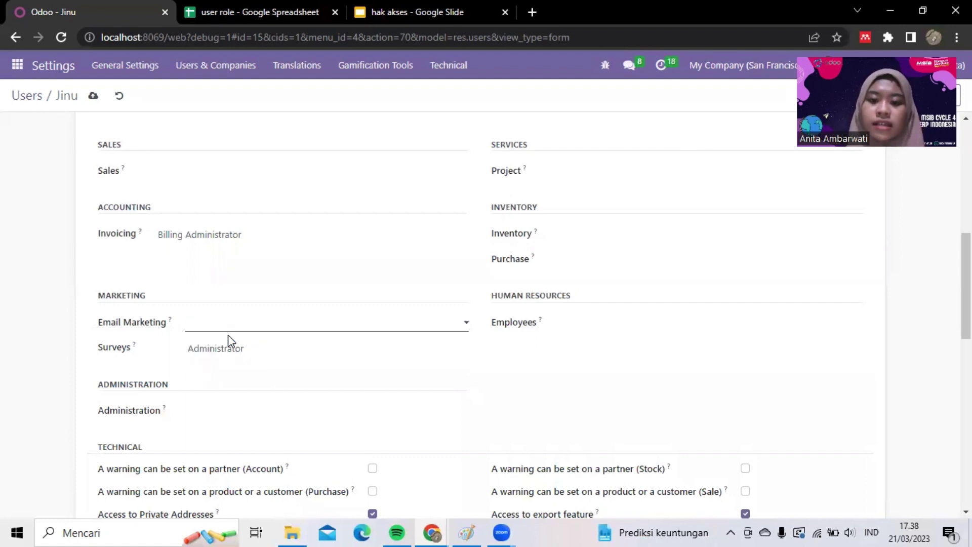
pyautogui.click(227, 355)
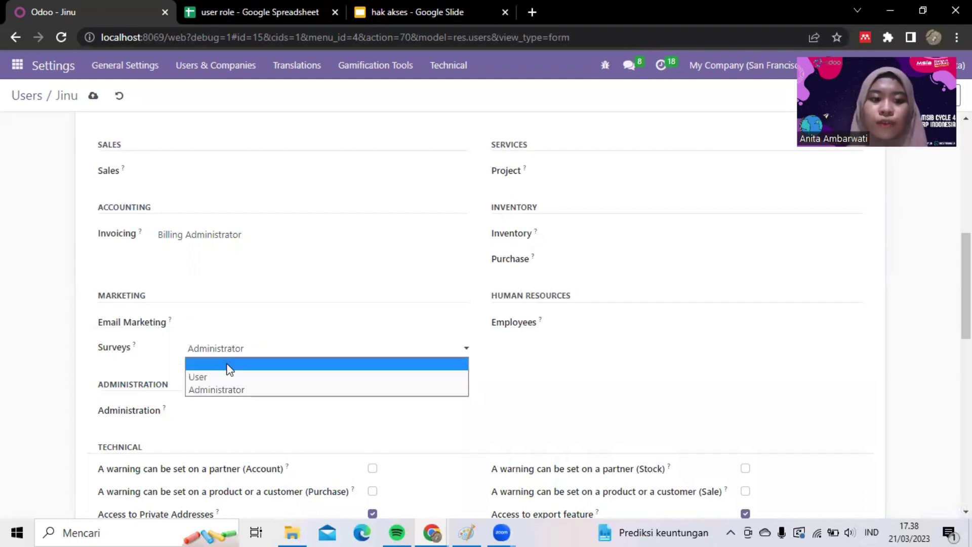
pyautogui.click(228, 365)
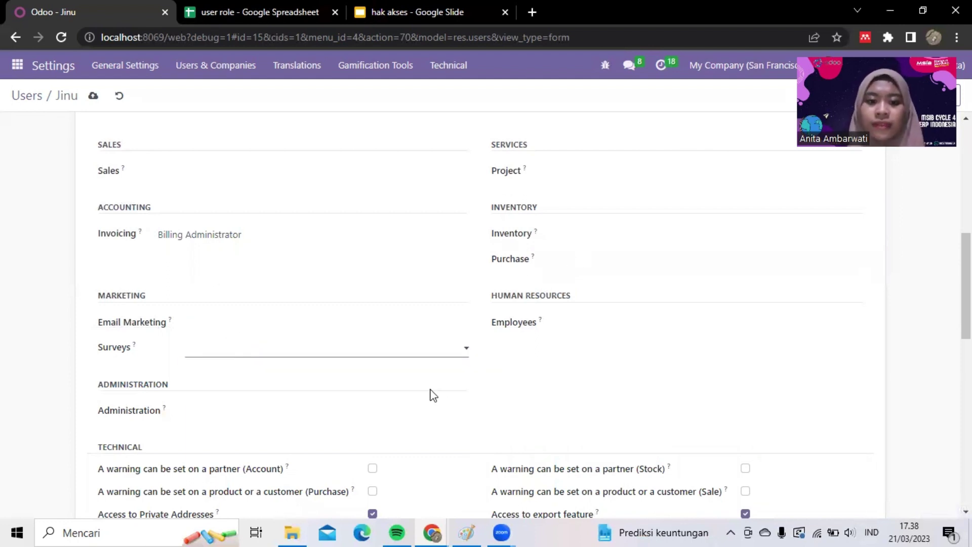
pyautogui.scroll(-1, 432, 394)
pyautogui.click(265, 362)
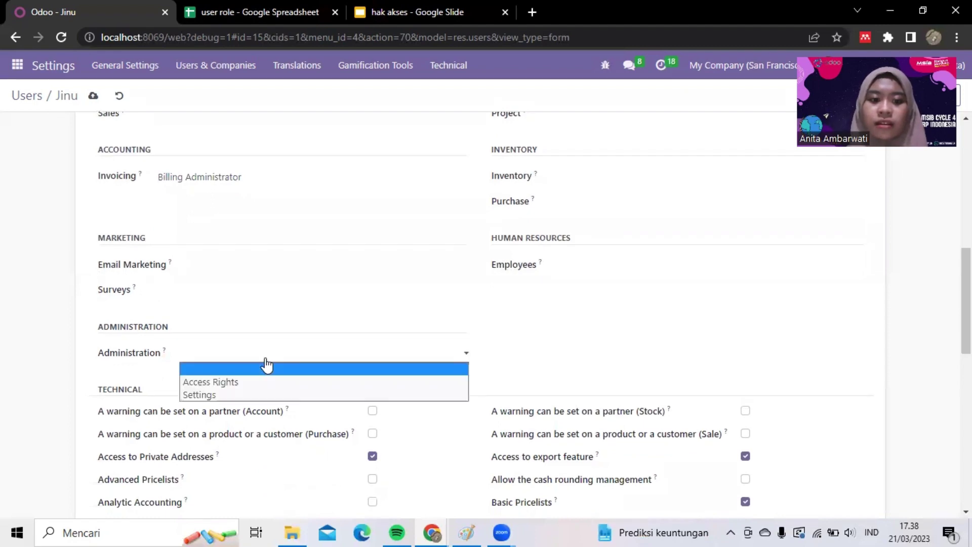
pyautogui.click(267, 368)
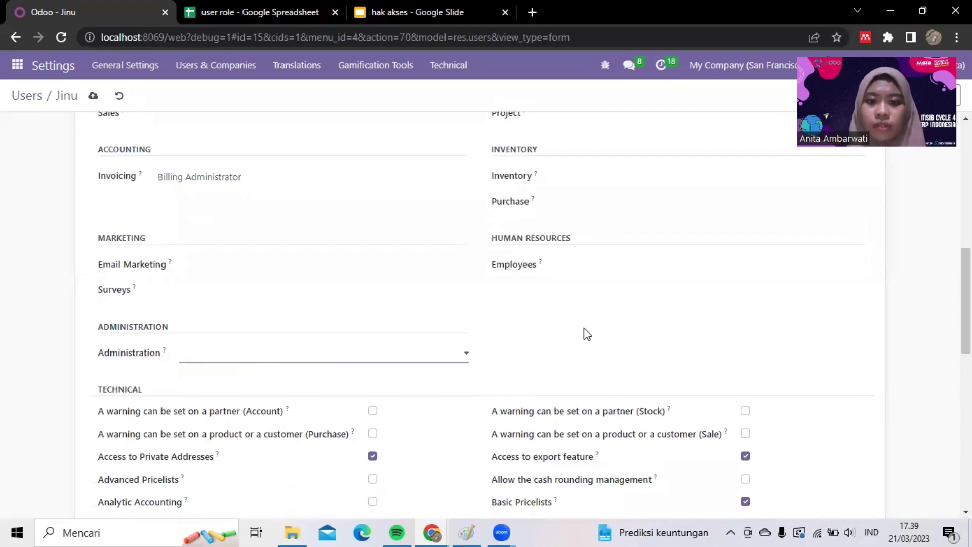
# - Uncheck the Contact Creation extra right, leaving Multi Currencies enabled
pyautogui.scroll(-3, 586, 334)
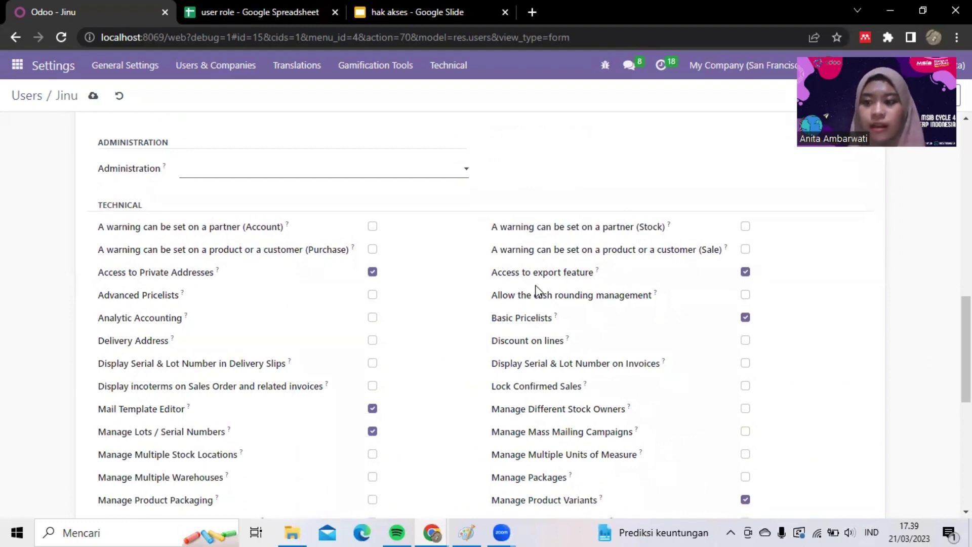
pyautogui.scroll(-7, 538, 291)
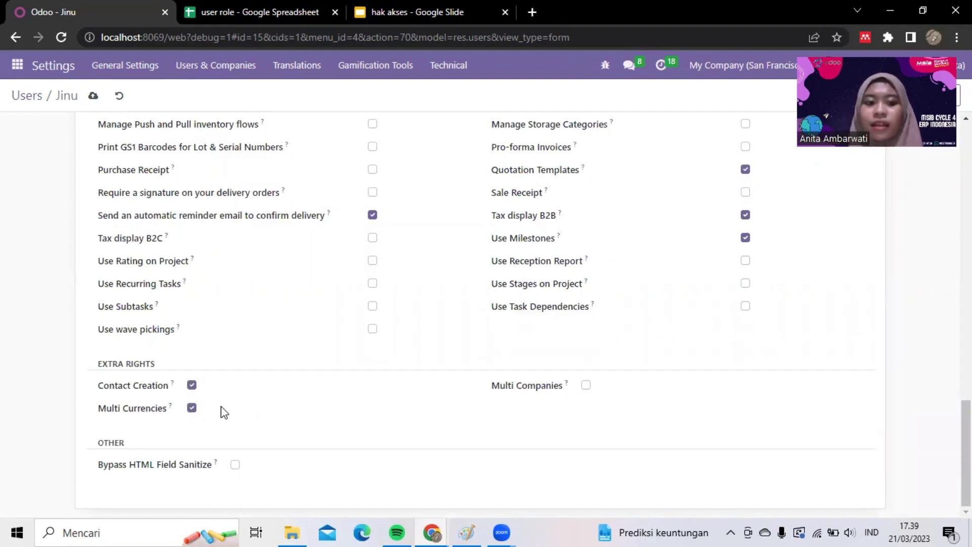
pyautogui.click(192, 389)
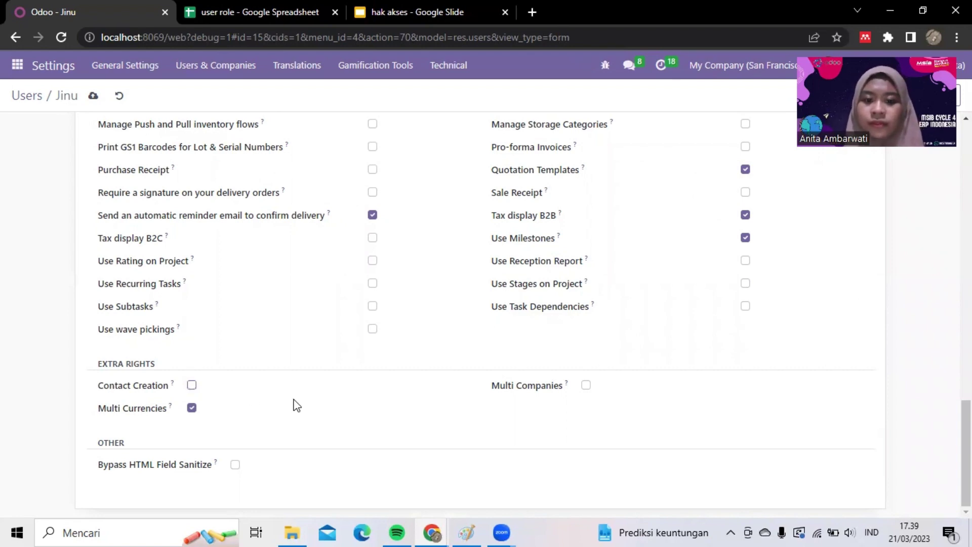
pyautogui.scroll(5, 296, 404)
pyautogui.scroll(8, 295, 404)
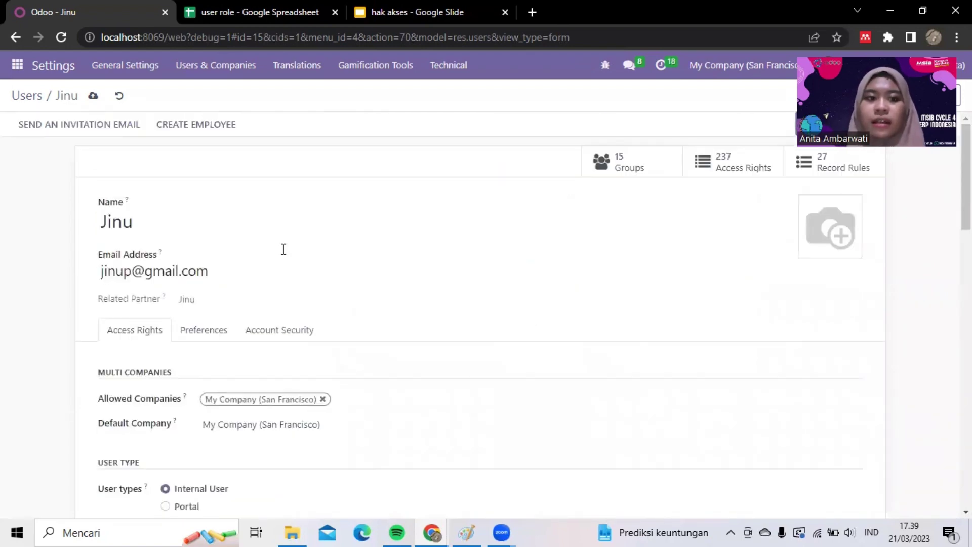
# - Save the access changes and set the user's password to the one in cell C3
pyautogui.click(93, 98)
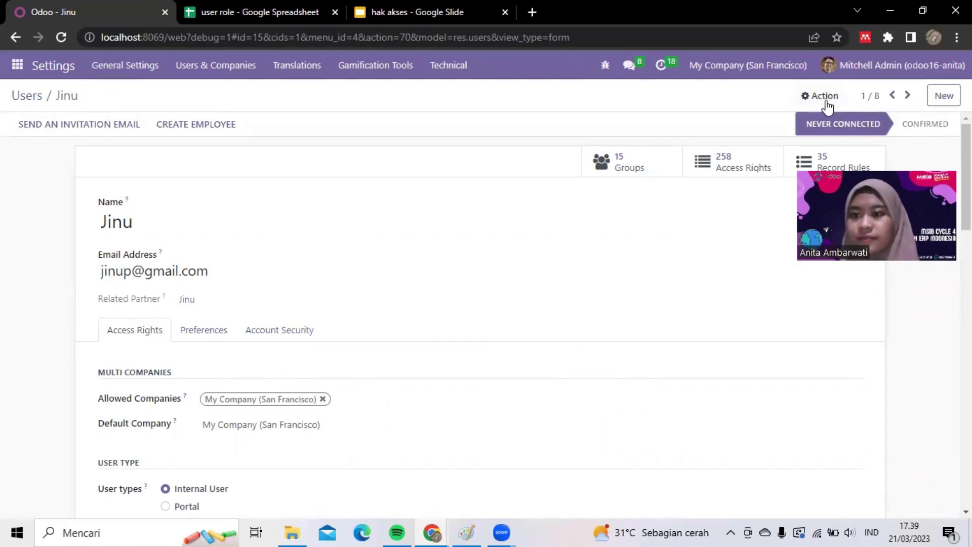
pyautogui.click(821, 100)
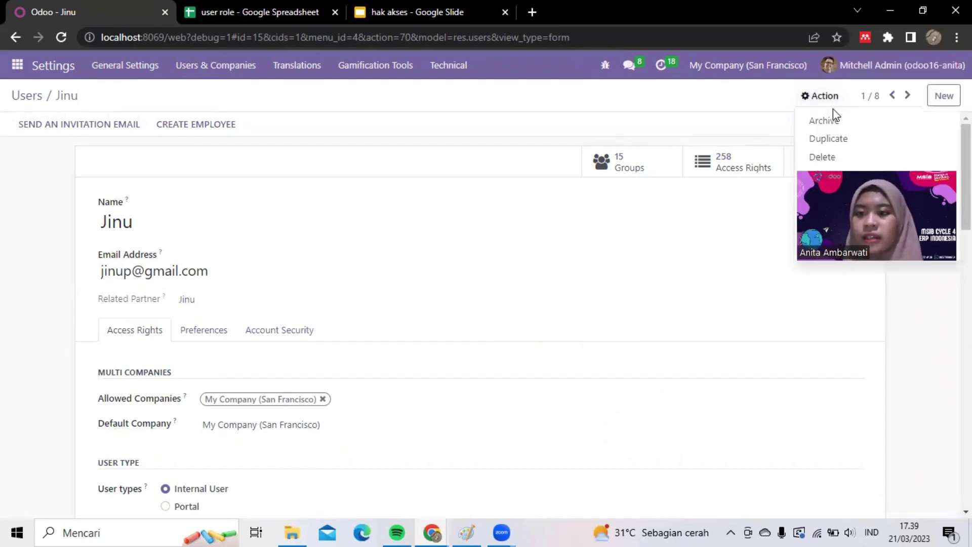
pyautogui.click(850, 176)
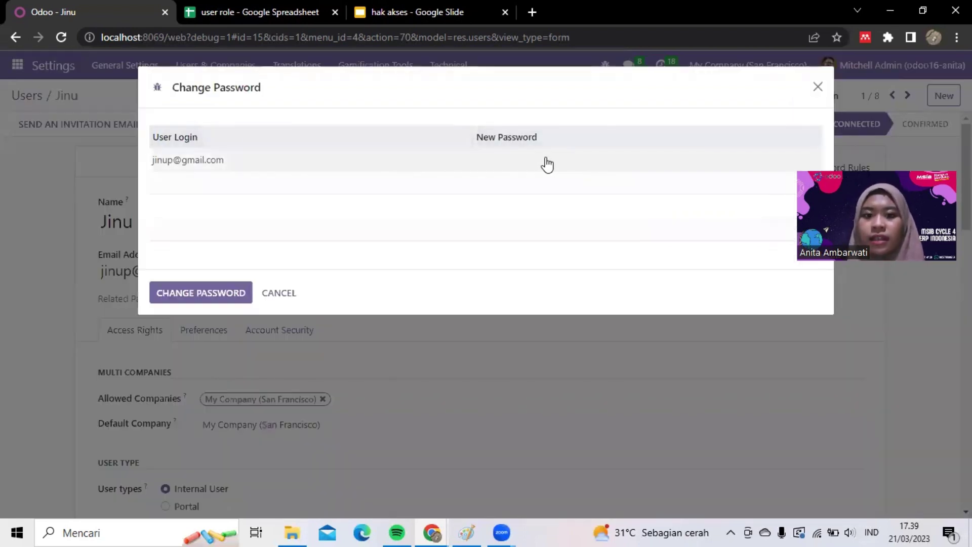
pyautogui.click(541, 161)
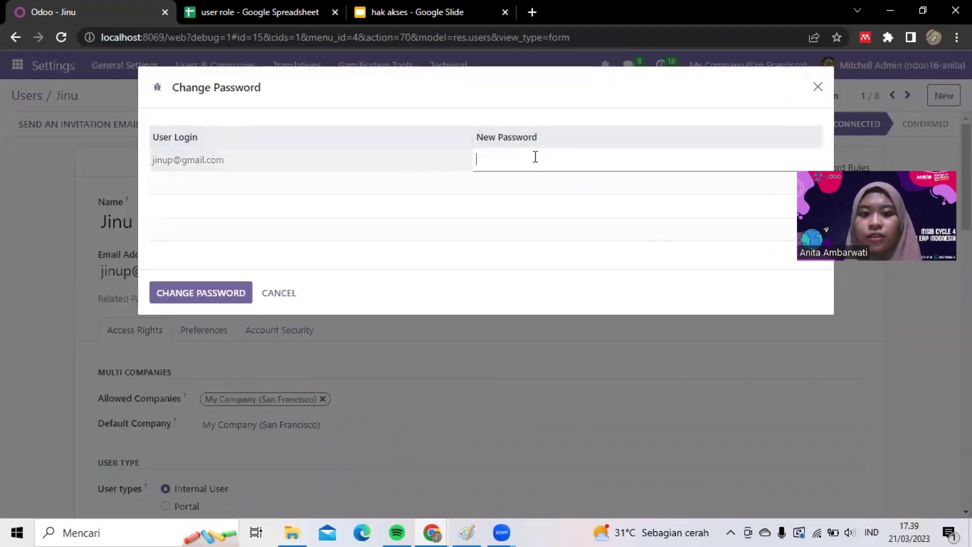
pyautogui.click(262, 11)
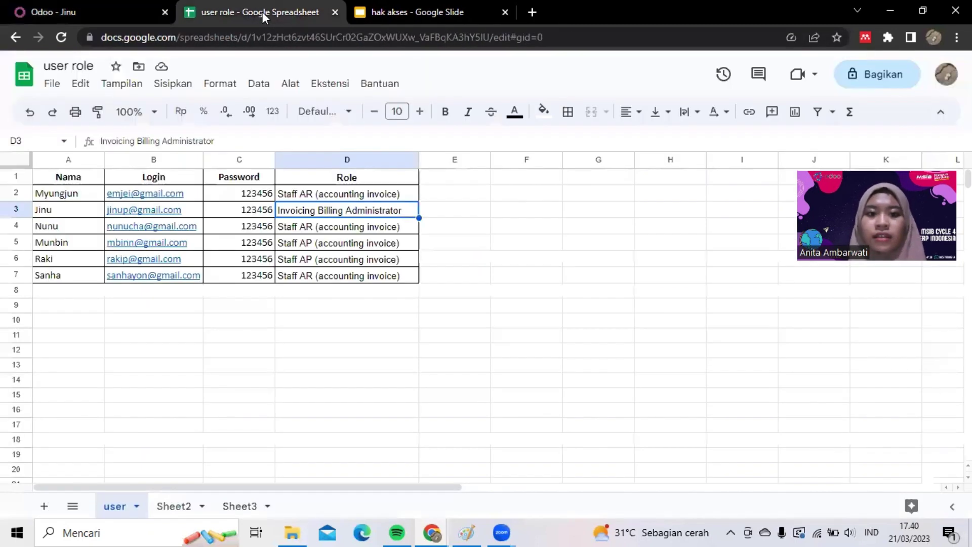
pyautogui.click(251, 210)
pyautogui.click(96, 8)
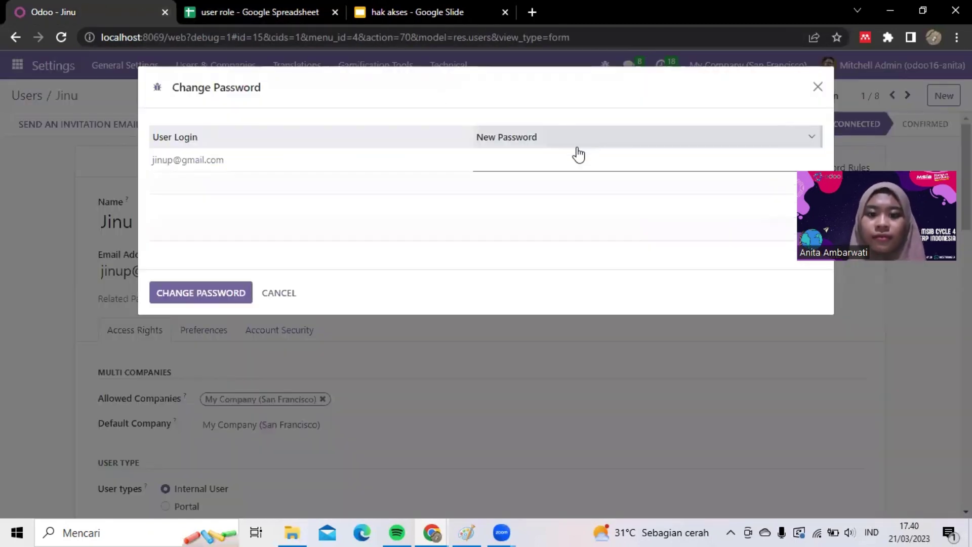
pyautogui.write('123456')
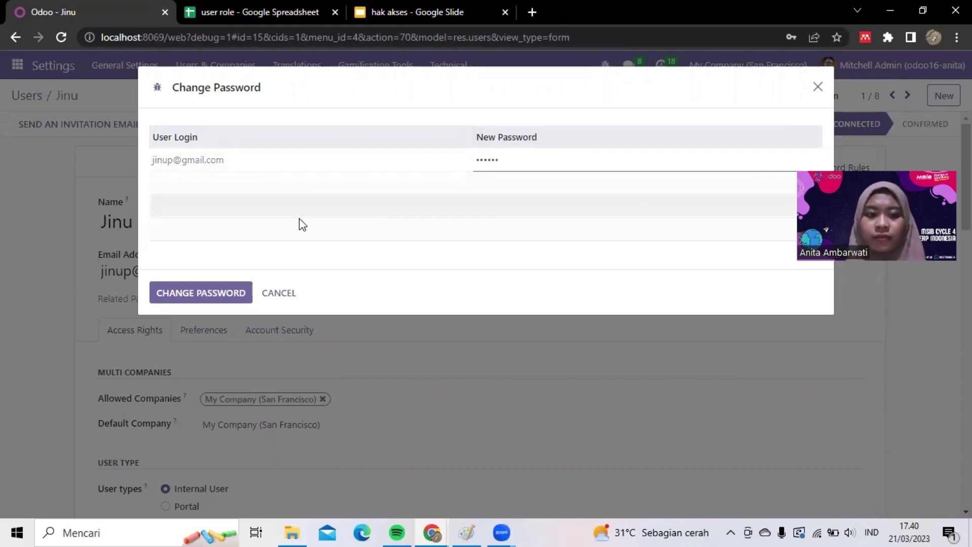
pyautogui.click(200, 292)
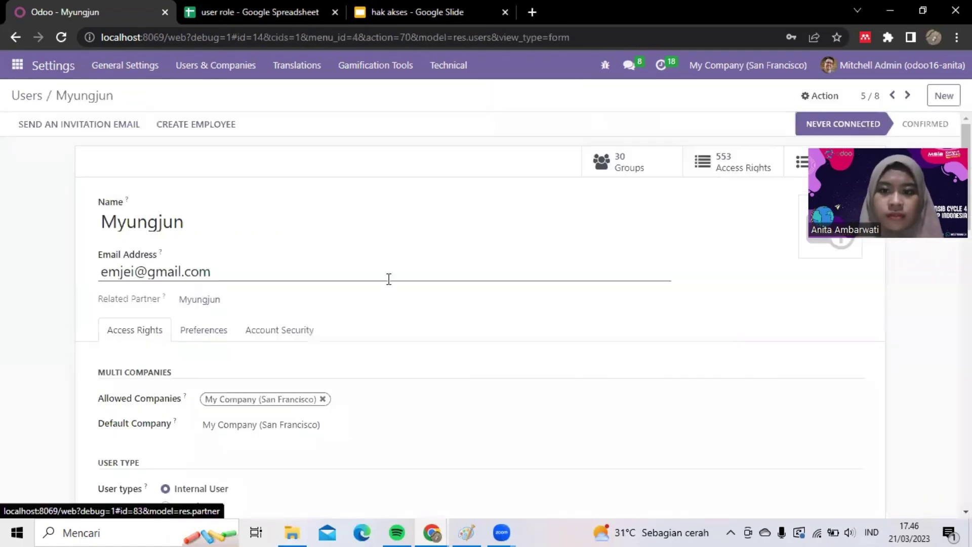
# - Check the next user's role in the spreadsheet, set Invoicing to Billing, and clear Sales, Project, Inventory and Purchase
pyautogui.scroll(-7, 388, 278)
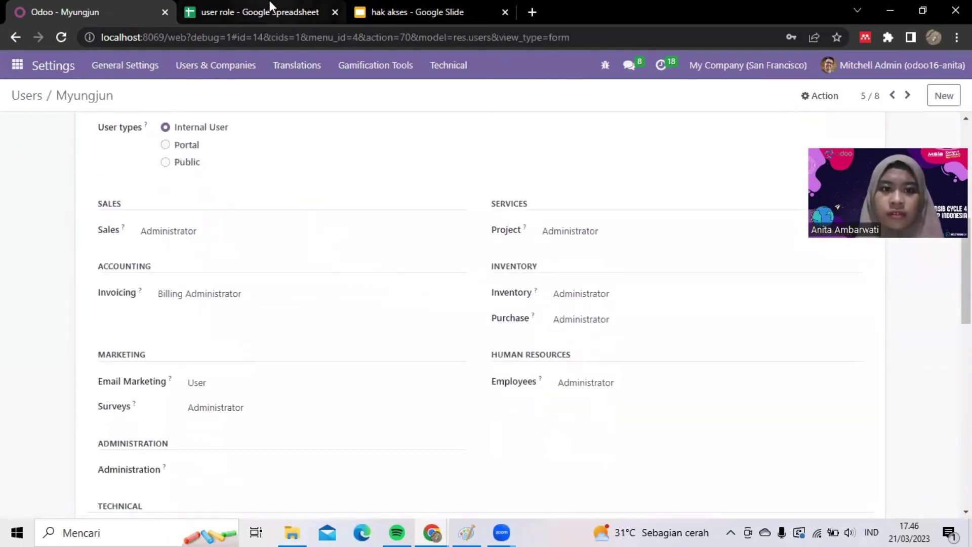
pyautogui.click(269, 7)
pyautogui.click(314, 194)
pyautogui.click(96, 8)
pyautogui.click(215, 294)
pyautogui.click(202, 321)
pyautogui.click(588, 230)
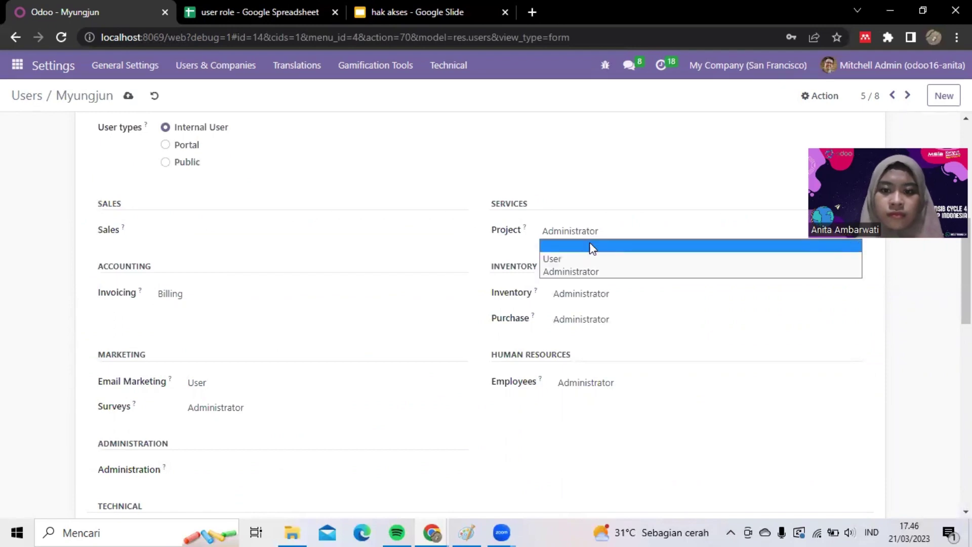
pyautogui.click(589, 244)
pyautogui.click(590, 294)
pyautogui.click(590, 308)
pyautogui.click(590, 318)
pyautogui.click(589, 334)
# - Clear this user's Employees and marketing roles and remove the Contact Creation right
pyautogui.click(589, 382)
pyautogui.click(588, 397)
pyautogui.click(233, 383)
pyautogui.click(235, 397)
pyautogui.scroll(-12, 233, 427)
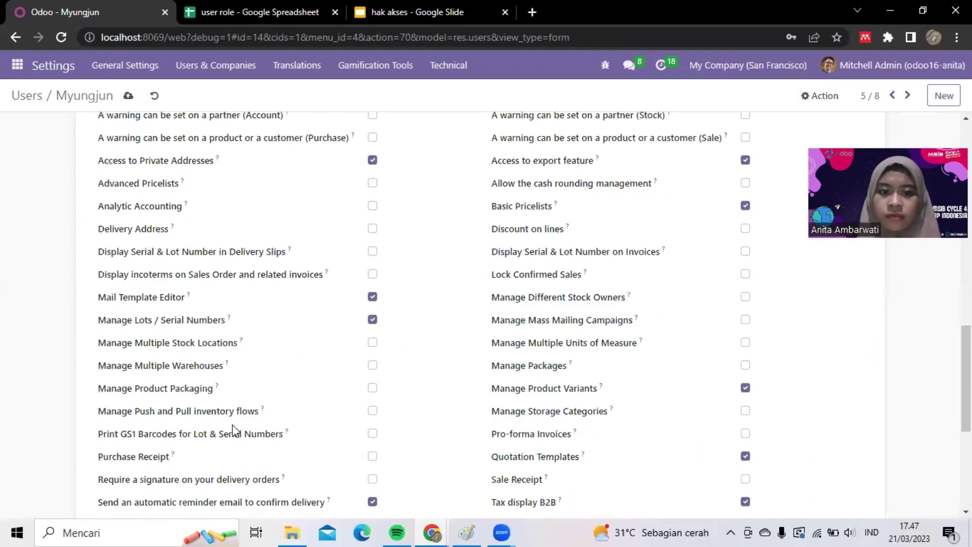
pyautogui.click(191, 385)
pyautogui.scroll(15, 284, 405)
# - Change this user's password to the one from the sheet
pyautogui.click(823, 96)
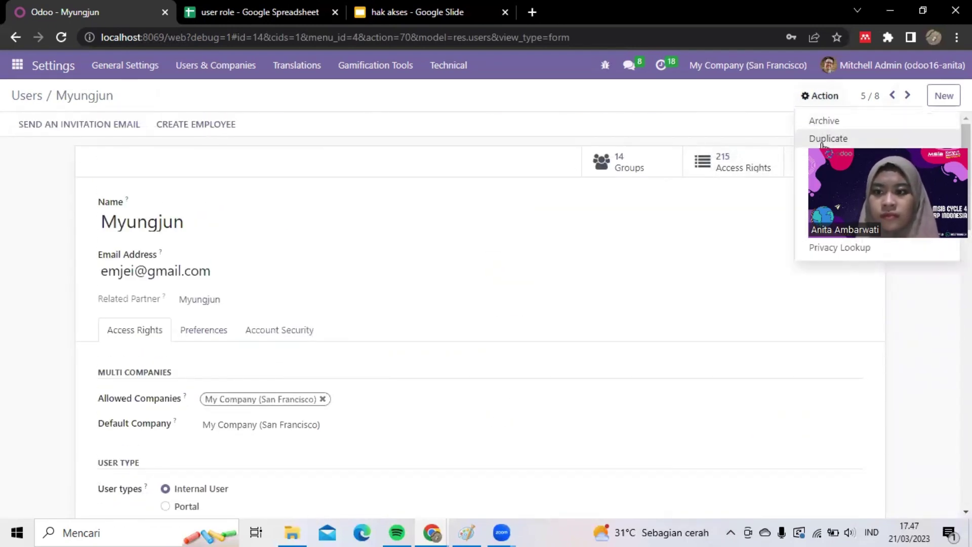
pyautogui.moveTo(880, 137); pyautogui.dragTo(857, 217)
pyautogui.click(820, 95)
pyautogui.click(840, 174)
pyautogui.click(497, 160)
pyautogui.write('******')
pyautogui.moveTo(502, 161); pyautogui.dragTo(470, 161)
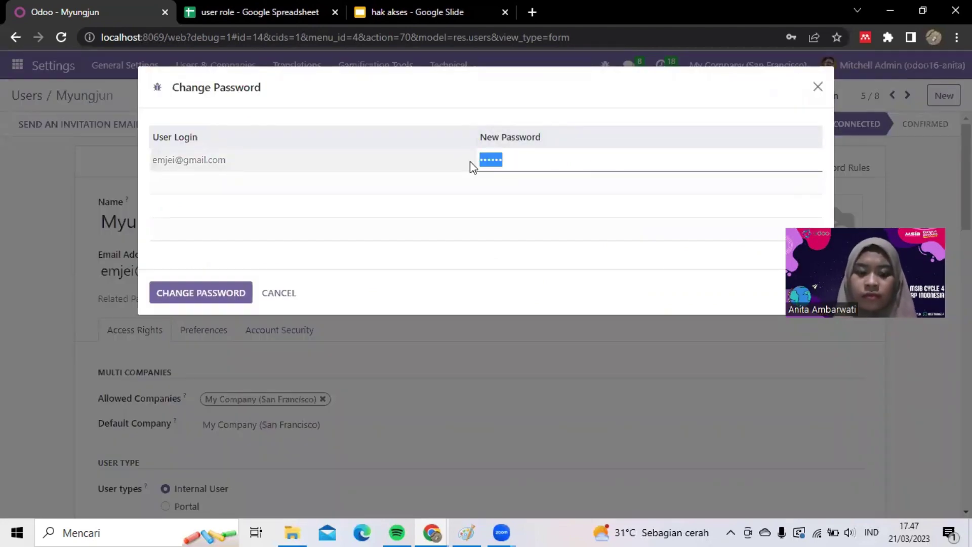
pyautogui.click(233, 295)
# - For the second user, set Invoicing to Billing and clear Sales, Project, Inventory and Purchase
pyautogui.click(177, 298)
pyautogui.scroll(-5, 332, 364)
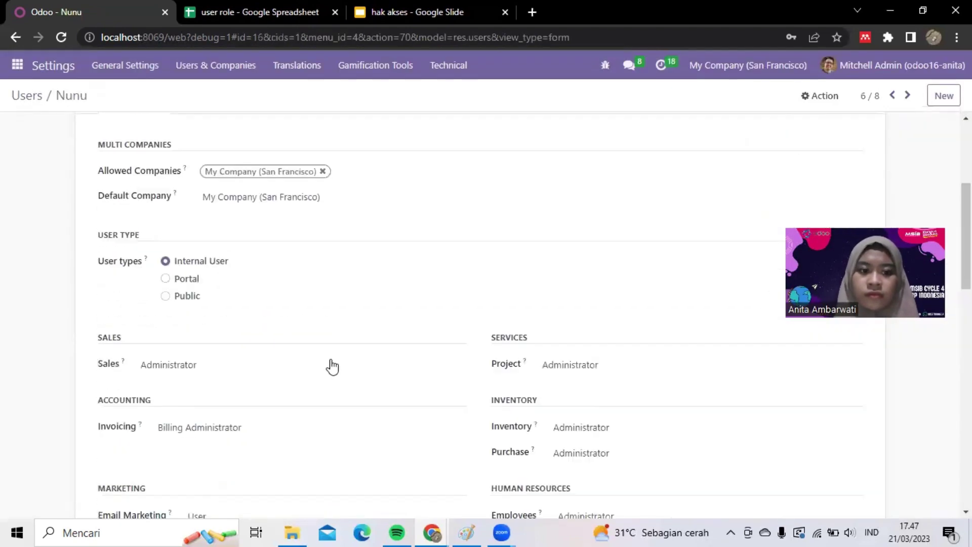
pyautogui.click(228, 253)
pyautogui.click(228, 268)
pyautogui.click(238, 316)
pyautogui.click(242, 345)
pyautogui.click(567, 253)
pyautogui.click(563, 269)
# - Clear the second user's Employees, Email Marketing and Surveys roles and save
pyautogui.click(582, 357)
pyautogui.click(586, 406)
pyautogui.click(585, 421)
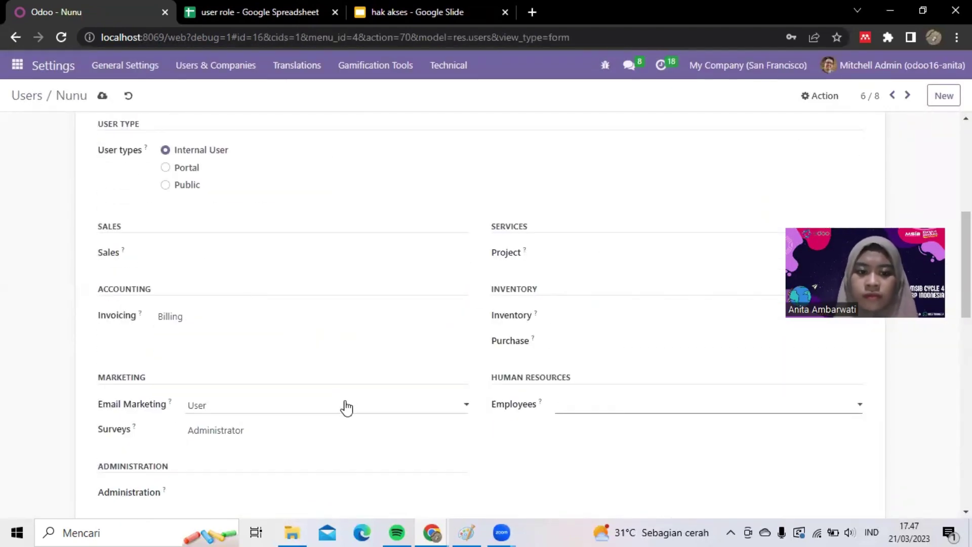
pyautogui.click(345, 406)
pyautogui.click(324, 420)
pyautogui.click(294, 431)
pyautogui.click(287, 447)
pyautogui.scroll(20, 287, 448)
pyautogui.click(102, 96)
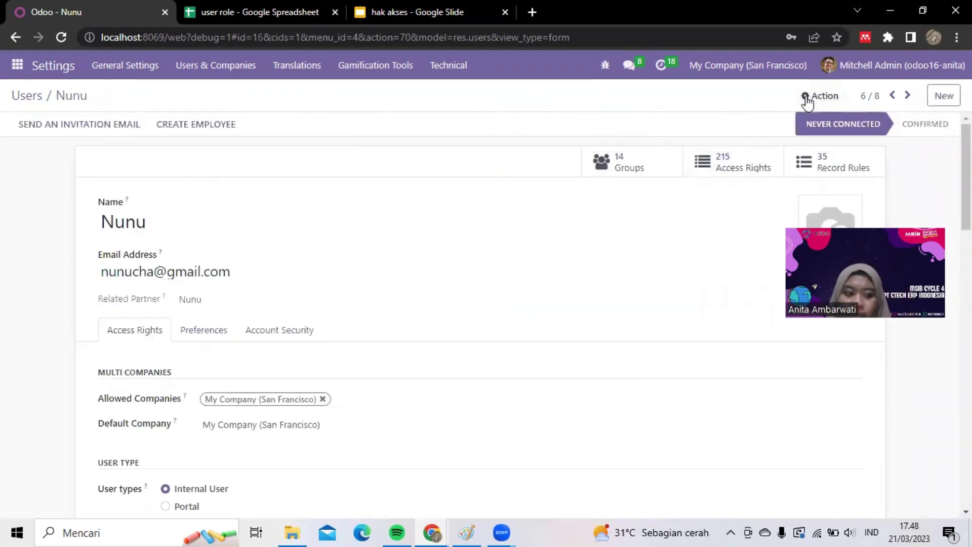
# - Set the second user's new password from the sheet
pyautogui.click(819, 96)
pyautogui.click(842, 169)
pyautogui.click(540, 158)
pyautogui.write('******')
pyautogui.click(209, 292)
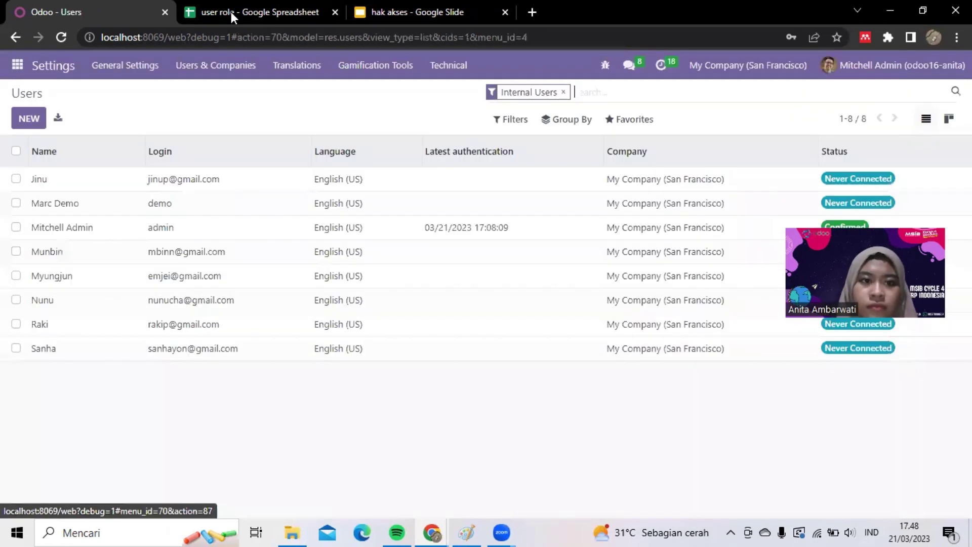
# - Check the spreadsheet, open the third user, clear Sales and Project, and set Invoicing to Billing
pyautogui.click(230, 12)
pyautogui.click(76, 13)
pyautogui.click(106, 249)
pyautogui.scroll(-4, 252, 336)
pyautogui.click(203, 220)
pyautogui.click(202, 233)
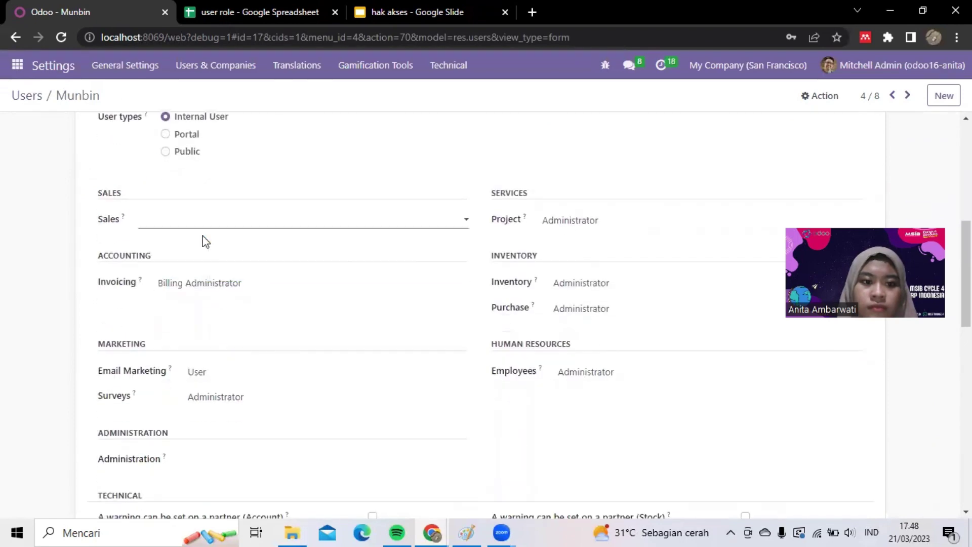
pyautogui.click(217, 283)
pyautogui.click(223, 310)
# - Clear the third user's Inventory, Purchase, Employees, Email Marketing and Surveys roles, drop Contact Creation, and save
pyautogui.click(552, 220)
pyautogui.click(552, 235)
pyautogui.click(571, 282)
pyautogui.click(237, 378)
pyautogui.click(230, 396)
pyautogui.click(228, 411)
pyautogui.scroll(-10, 228, 411)
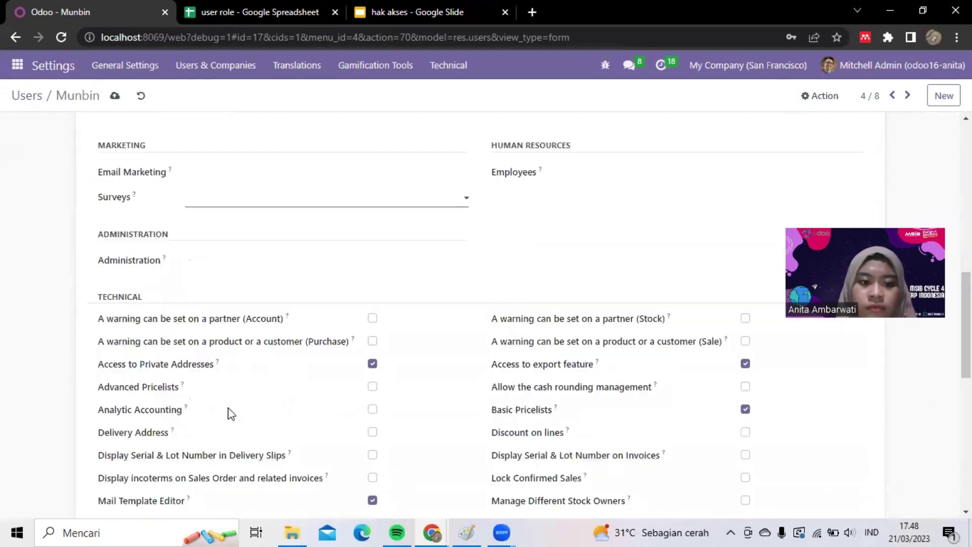
pyautogui.click(192, 384)
pyautogui.scroll(15, 561, 315)
pyautogui.click(820, 95)
# - Set the third user's password from the sheet
pyautogui.click(115, 96)
pyautogui.click(819, 95)
pyautogui.click(830, 172)
pyautogui.click(516, 159)
pyautogui.write('123456')
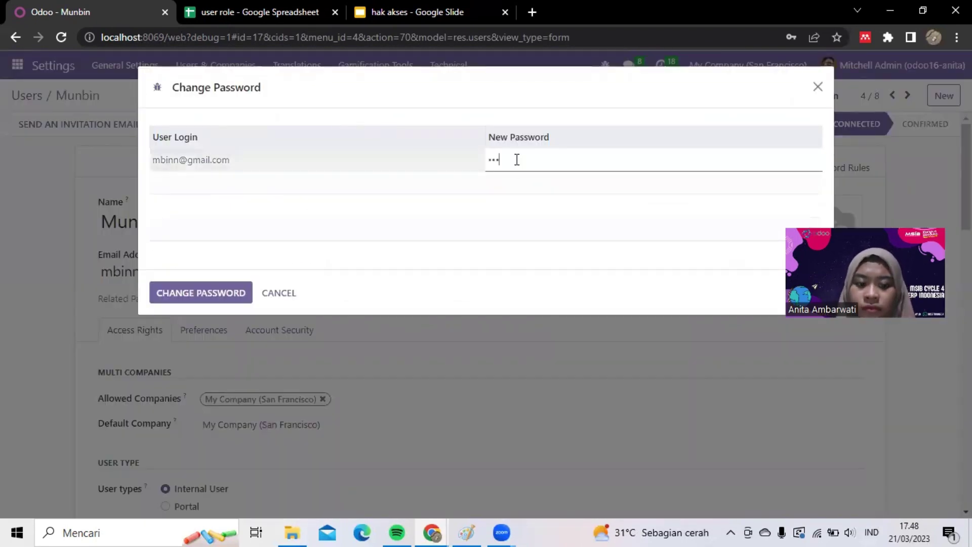
pyautogui.click(201, 291)
# - Check the sheet, open the fourth user, set Invoicing to Billing, and clear Sales, Email Marketing and Surveys
pyautogui.click(208, 11)
pyautogui.click(76, 13)
pyautogui.click(31, 94)
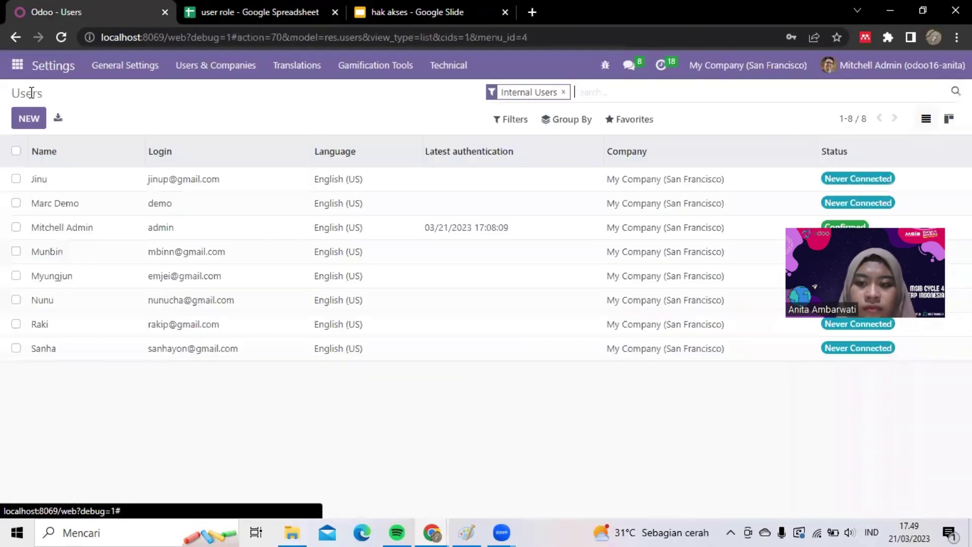
pyautogui.click(154, 330)
pyautogui.scroll(-4, 172, 303)
pyautogui.click(186, 238)
pyautogui.click(186, 251)
pyautogui.click(195, 299)
pyautogui.click(198, 327)
pyautogui.click(202, 389)
pyautogui.click(203, 403)
# - Clear the fourth user's Project, Inventory, Purchase and Employees roles, drop Contact Creation, and save
pyautogui.click(552, 251)
pyautogui.click(570, 310)
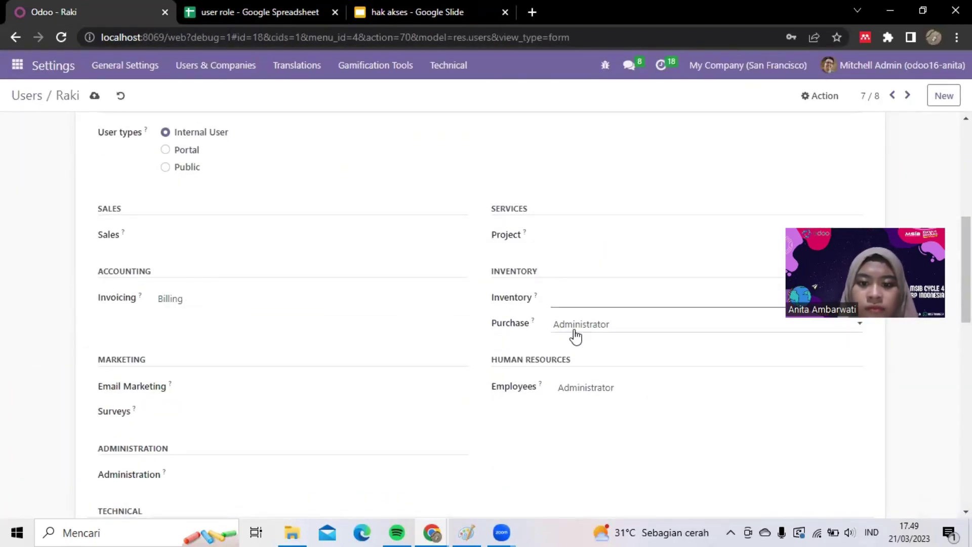
pyautogui.click(575, 336)
pyautogui.click(581, 389)
pyautogui.click(582, 401)
pyautogui.scroll(-11, 430, 425)
pyautogui.click(192, 386)
pyautogui.scroll(17, 192, 386)
pyautogui.click(95, 96)
# - Set the fourth user's password from the sheet
pyautogui.click(820, 96)
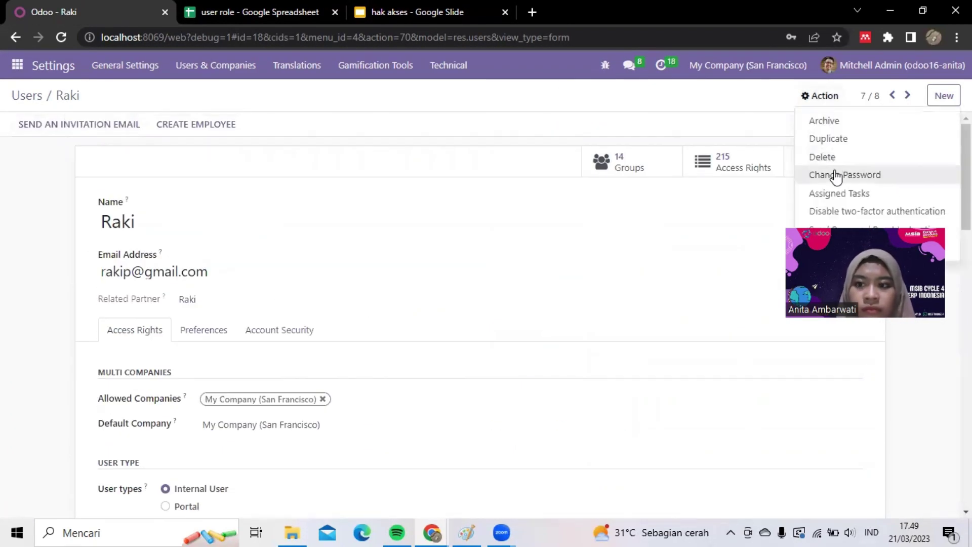
pyautogui.click(835, 174)
pyautogui.click(505, 159)
pyautogui.write('123456')
pyautogui.click(192, 292)
# - Open the last user, set Invoicing to Billing, and clear Sales, Email Marketing and Surveys
pyautogui.click(35, 99)
pyautogui.click(158, 313)
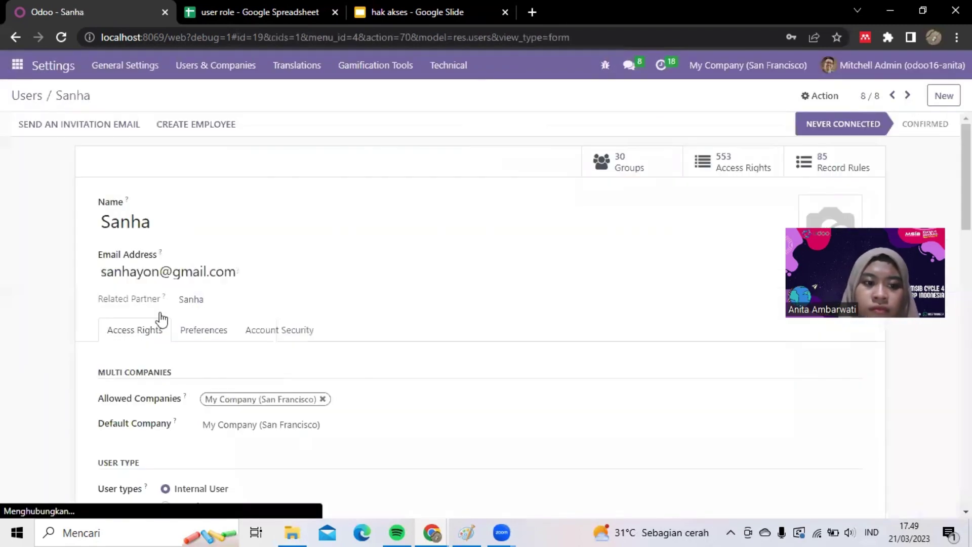
pyautogui.scroll(-7, 162, 313)
pyautogui.click(195, 238)
pyautogui.click(195, 251)
pyautogui.click(196, 301)
pyautogui.click(196, 327)
pyautogui.click(199, 390)
# - Clear the last user's Project, Inventory, Purchase and Employees roles, drop Contact Creation, and save
pyautogui.click(569, 237)
pyautogui.click(569, 251)
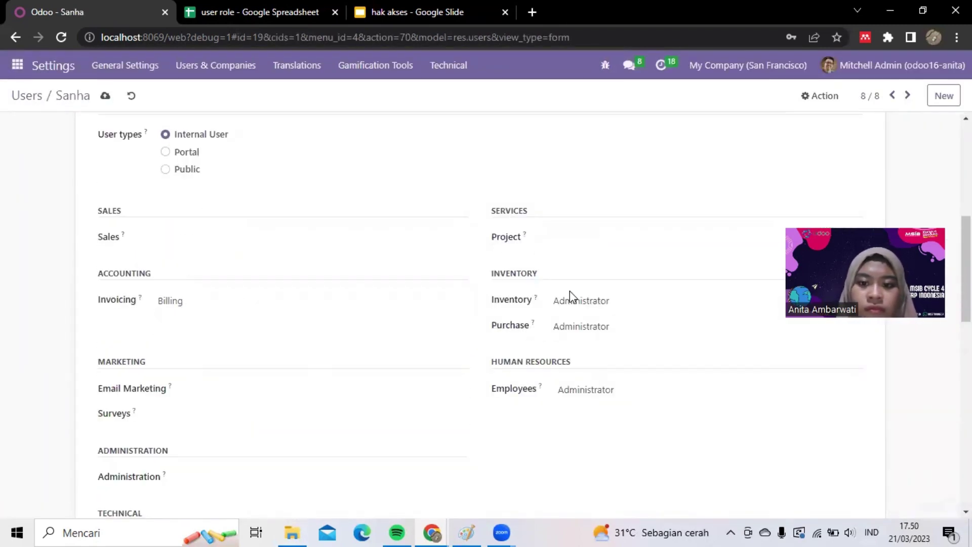
pyautogui.click(570, 301)
pyautogui.click(572, 313)
pyautogui.click(578, 328)
pyautogui.click(577, 339)
pyautogui.click(572, 403)
pyautogui.scroll(-11, 572, 405)
pyautogui.click(194, 387)
pyautogui.scroll(20, 195, 389)
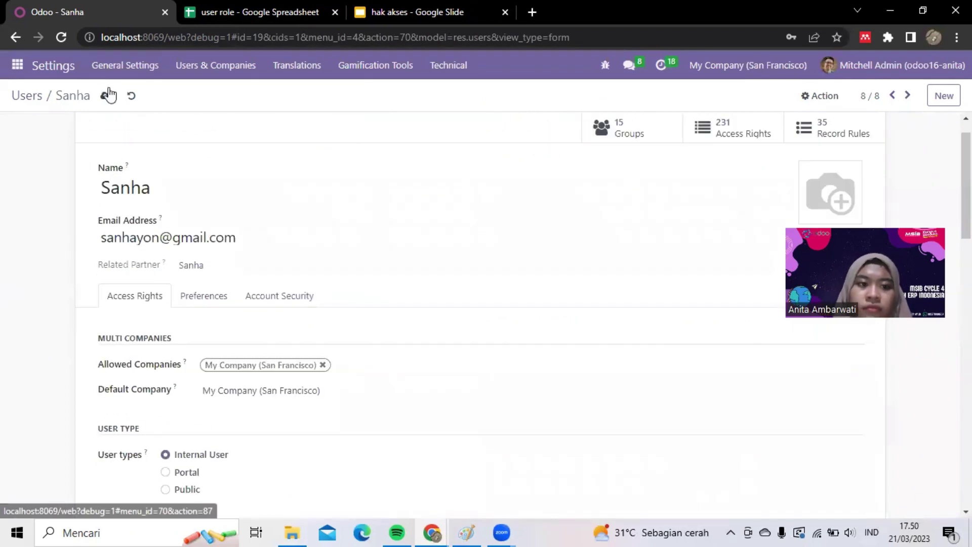
pyautogui.click(107, 96)
# - Set the last user's password from the sheet and return to the users list
pyautogui.click(821, 98)
pyautogui.click(838, 174)
pyautogui.click(549, 159)
pyautogui.write('123456')
pyautogui.click(228, 292)
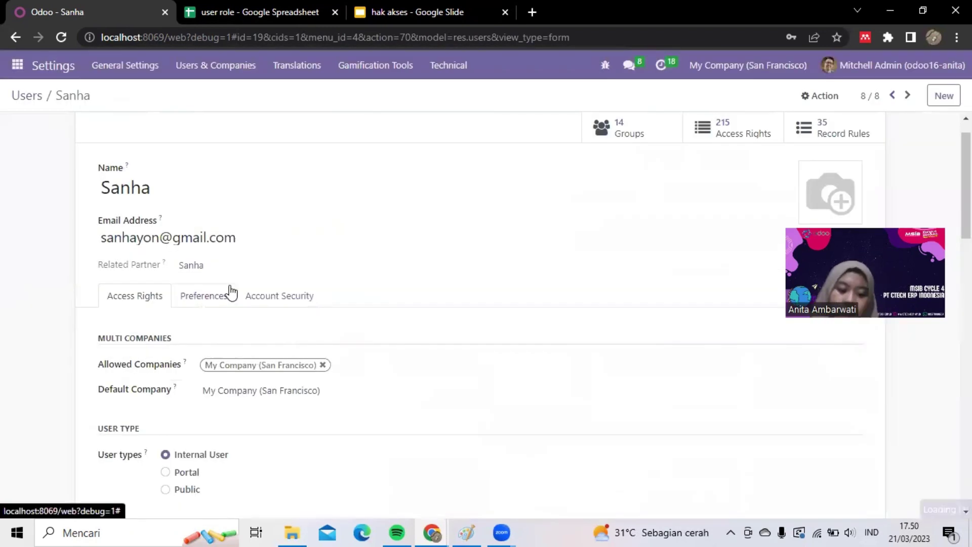
pyautogui.click(20, 97)
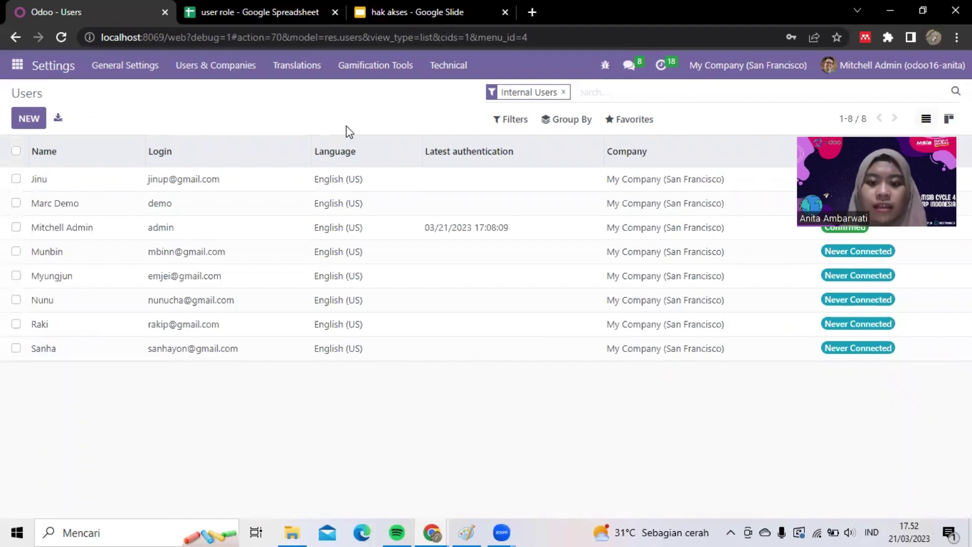
# - Go to Users & Companies > Groups and scroll down to Invoicing / Billing Administrator
pyautogui.click(200, 70)
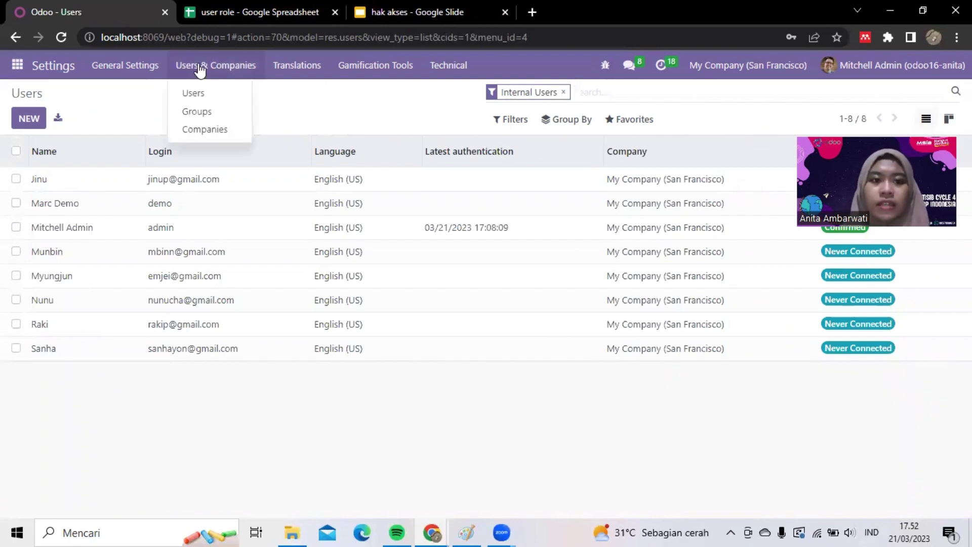
pyautogui.click(204, 112)
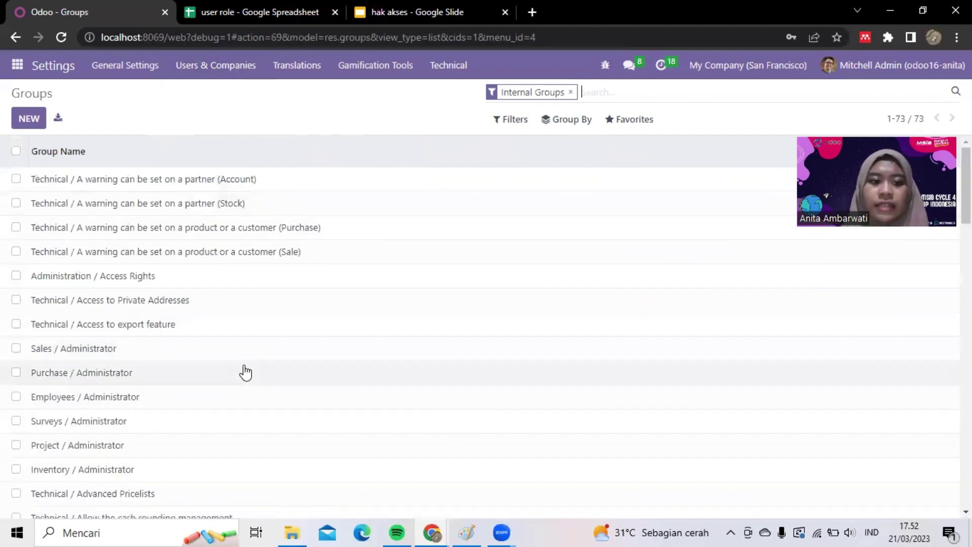
pyautogui.scroll(-2, 245, 371)
pyautogui.scroll(-3, 249, 359)
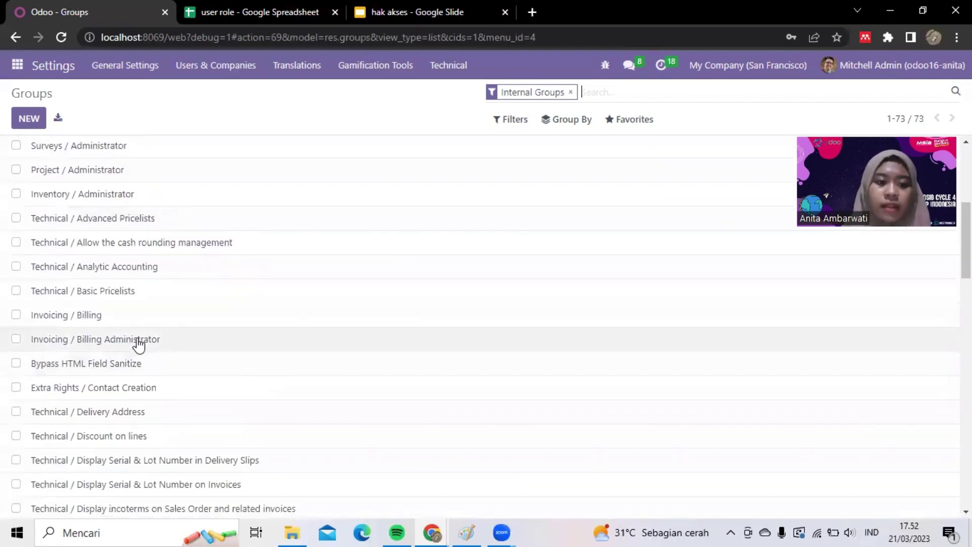
# - Open Invoicing / Billing Administrator and check its Users, Inherited, ten Invoicing Menus and empty Views tabs
pyautogui.click(136, 340)
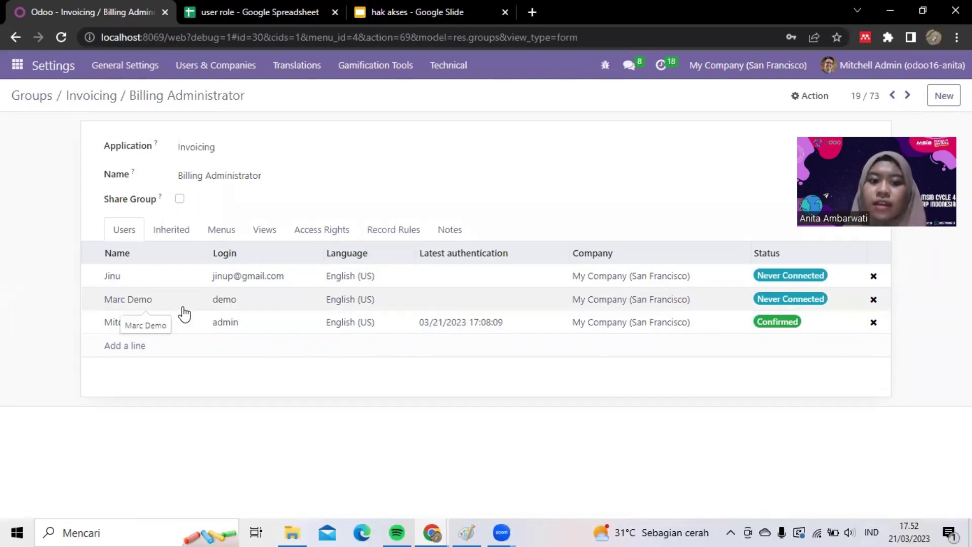
pyautogui.click(175, 233)
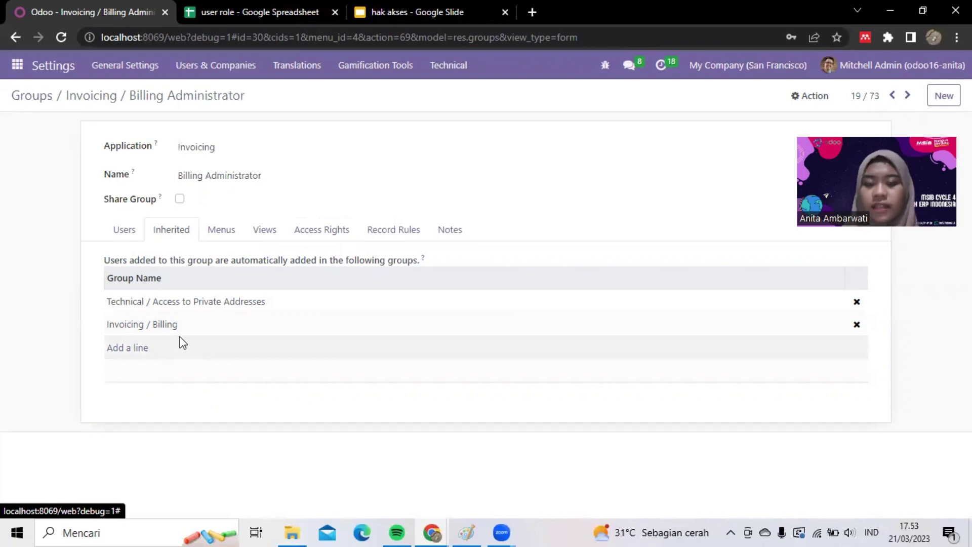
pyautogui.click(218, 232)
pyautogui.scroll(-1, 358, 335)
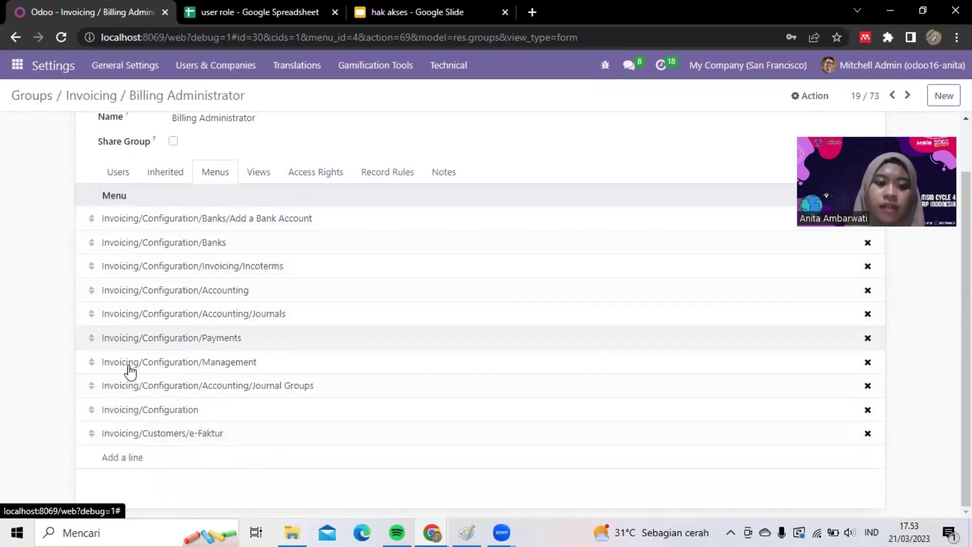
pyautogui.click(259, 172)
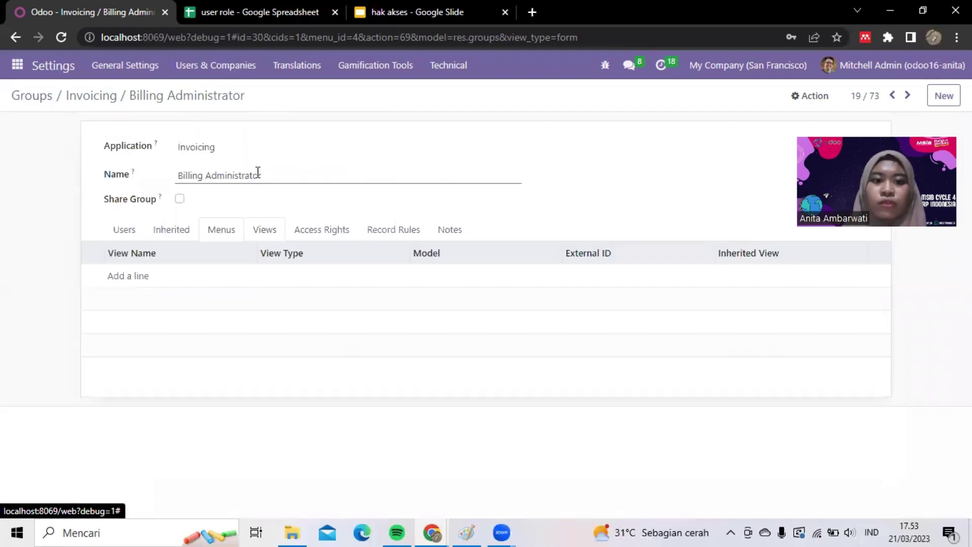
# - Scroll through the group's 43 access rights, e.g. full Account access and read-only Contact
pyautogui.click(322, 230)
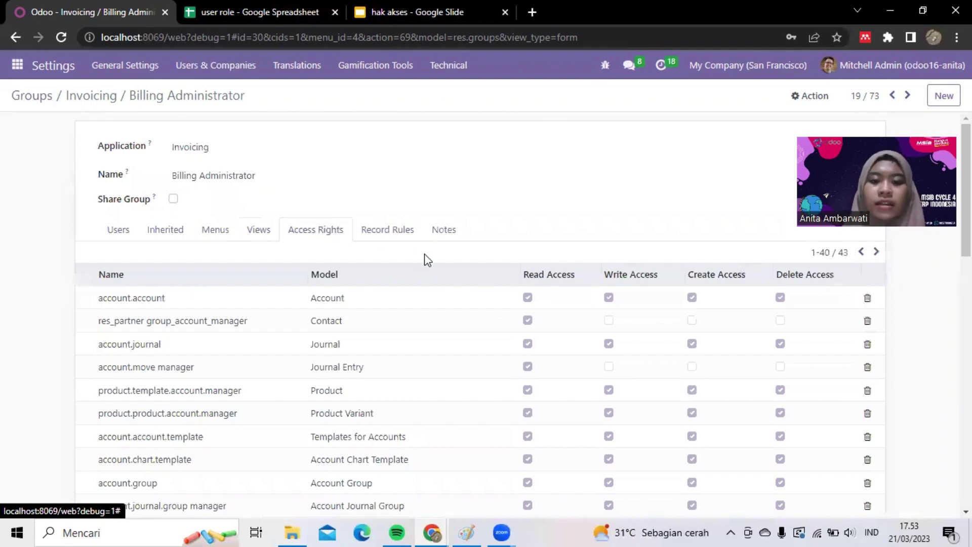
pyautogui.scroll(-2, 426, 260)
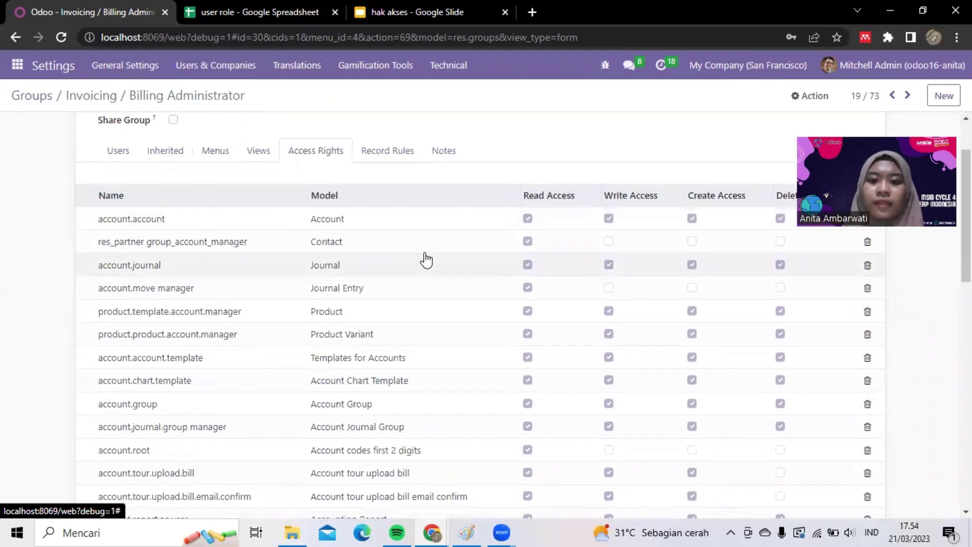
pyautogui.scroll(-1, 427, 259)
pyautogui.scroll(2, 427, 260)
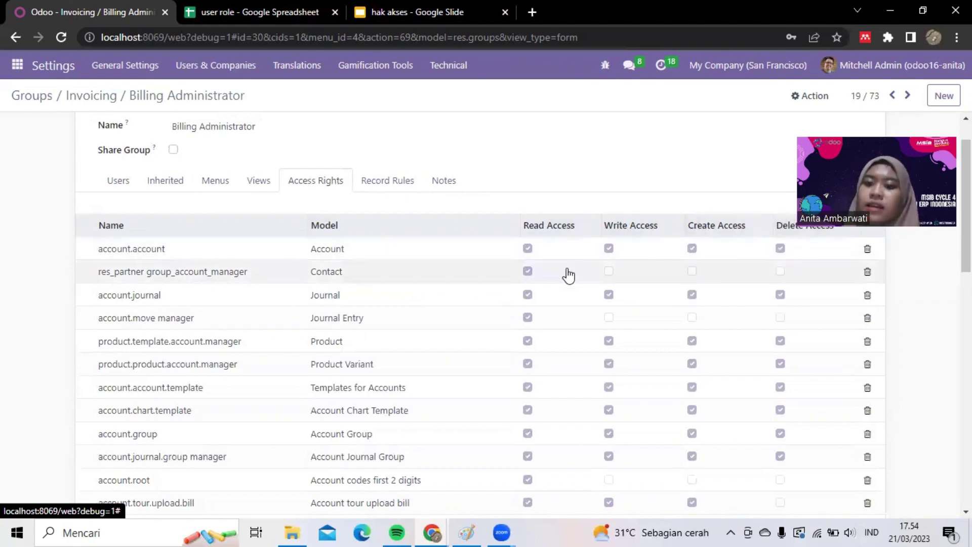
pyautogui.scroll(-1, 568, 275)
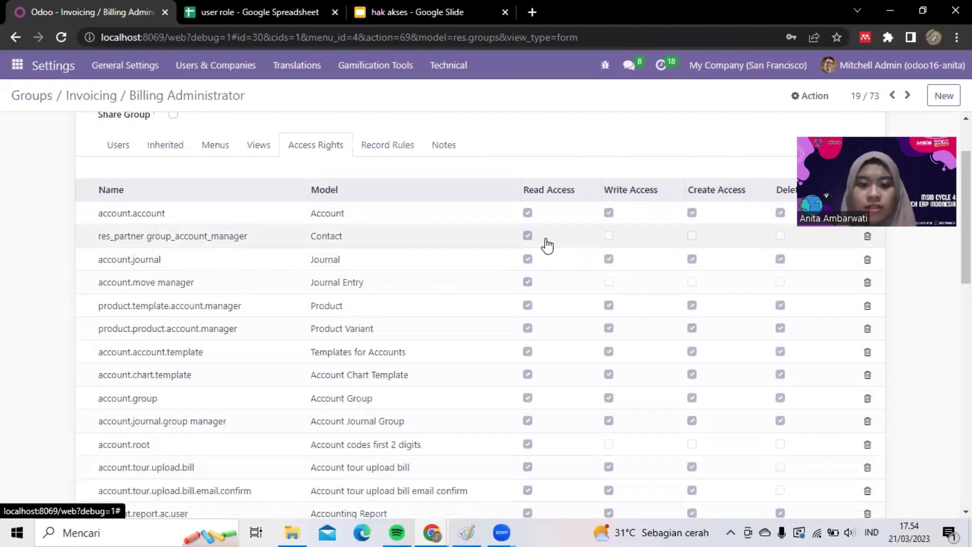
pyautogui.scroll(-1, 546, 245)
pyautogui.scroll(1, 515, 178)
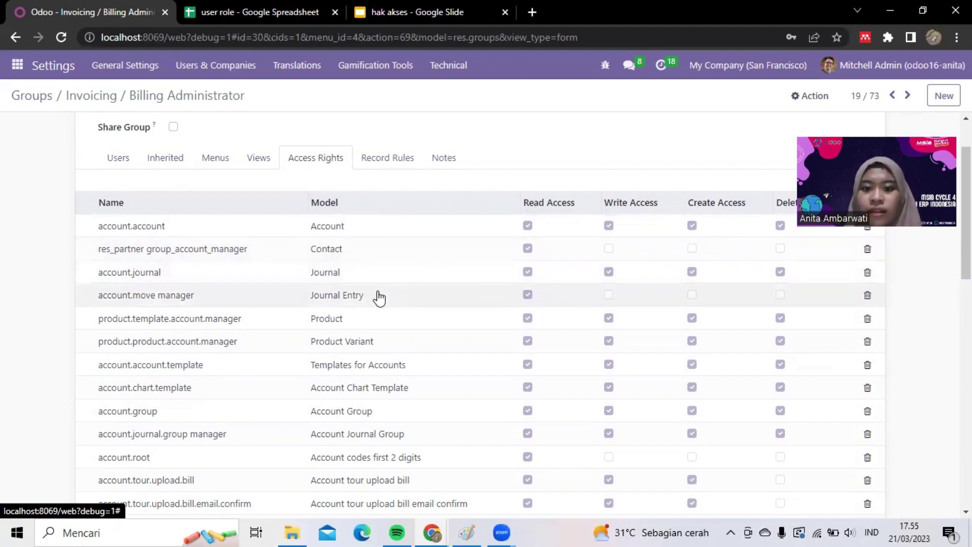
pyautogui.scroll(-1, 379, 297)
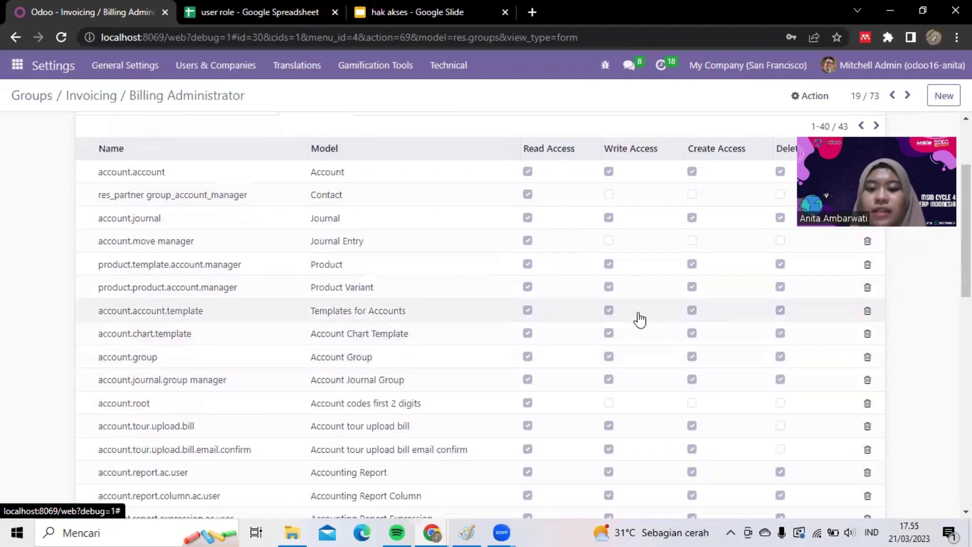
# - Scroll through the Billing Administrator group's Access Rights list to the end
pyautogui.scroll(-1, 492, 369)
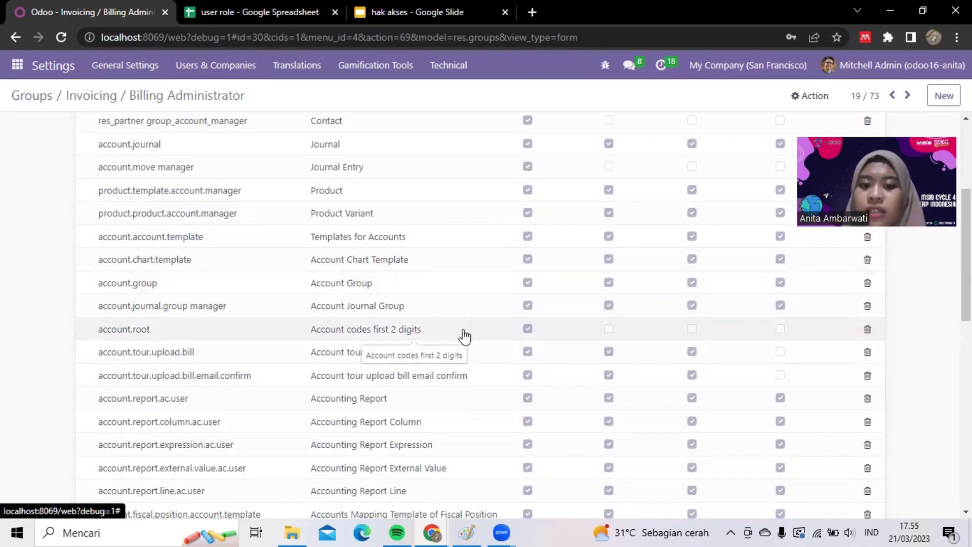
pyautogui.scroll(1, 464, 335)
pyautogui.scroll(-2, 464, 335)
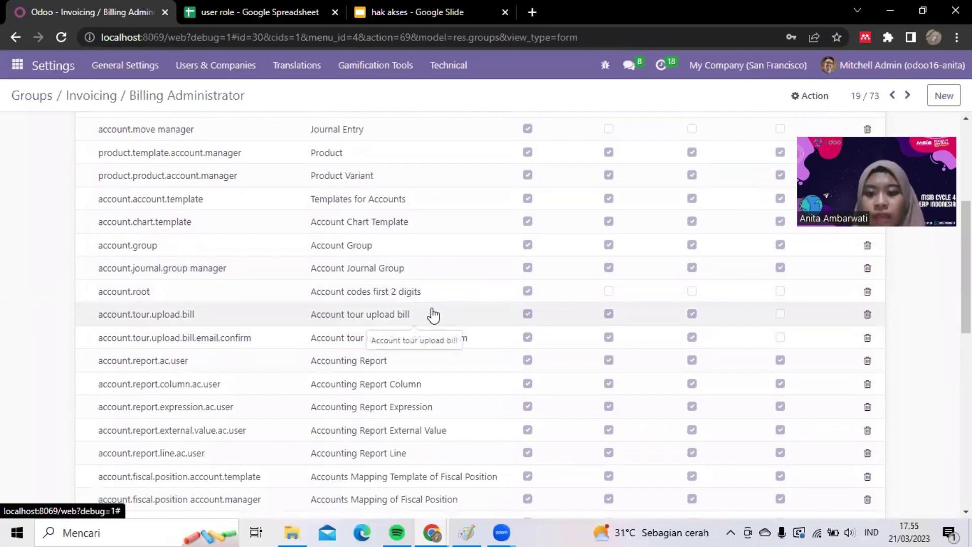
pyautogui.scroll(3, 479, 322)
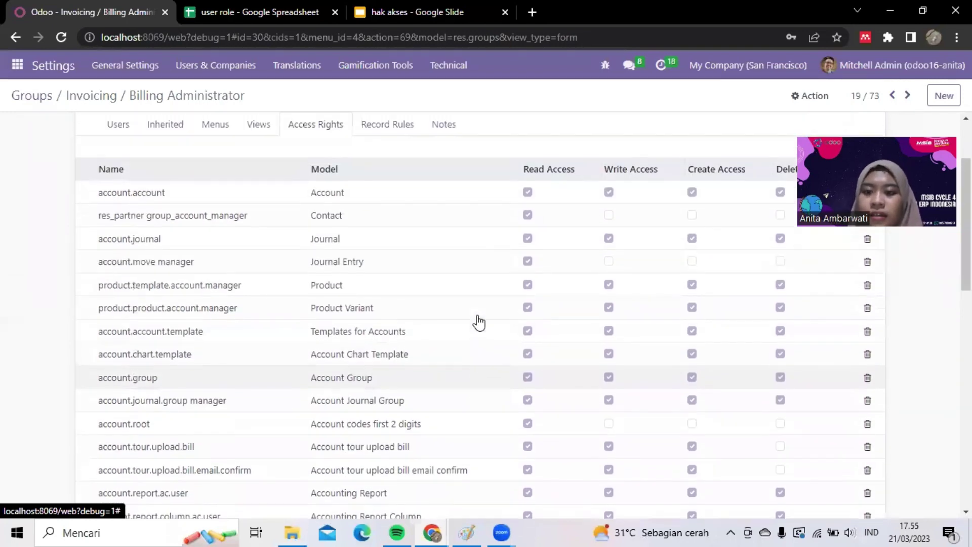
pyautogui.scroll(-1, 479, 322)
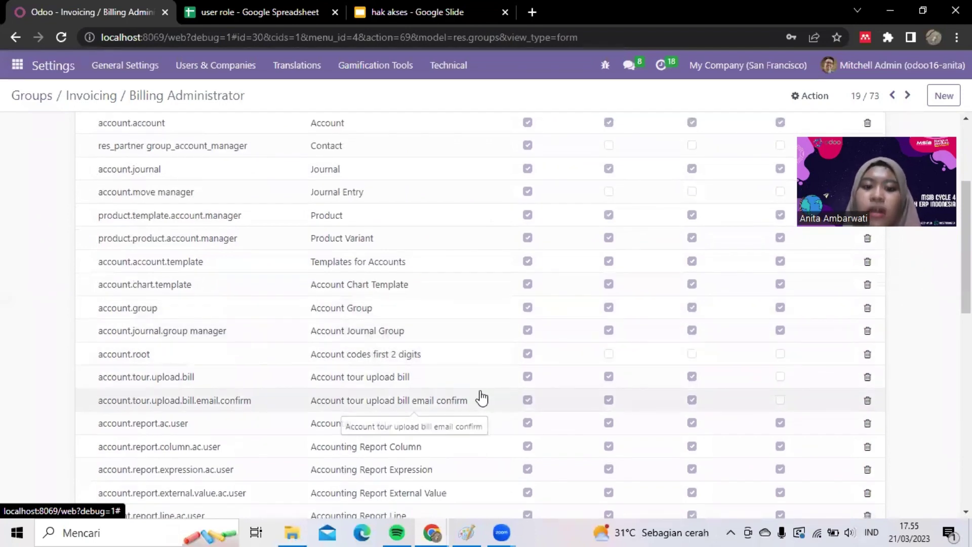
pyautogui.scroll(-2, 482, 398)
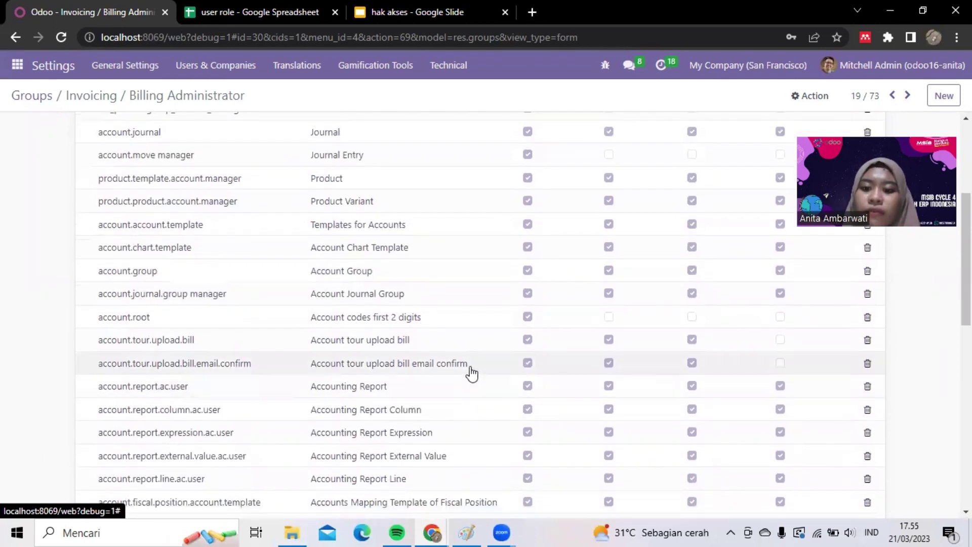
pyautogui.scroll(-5, 469, 371)
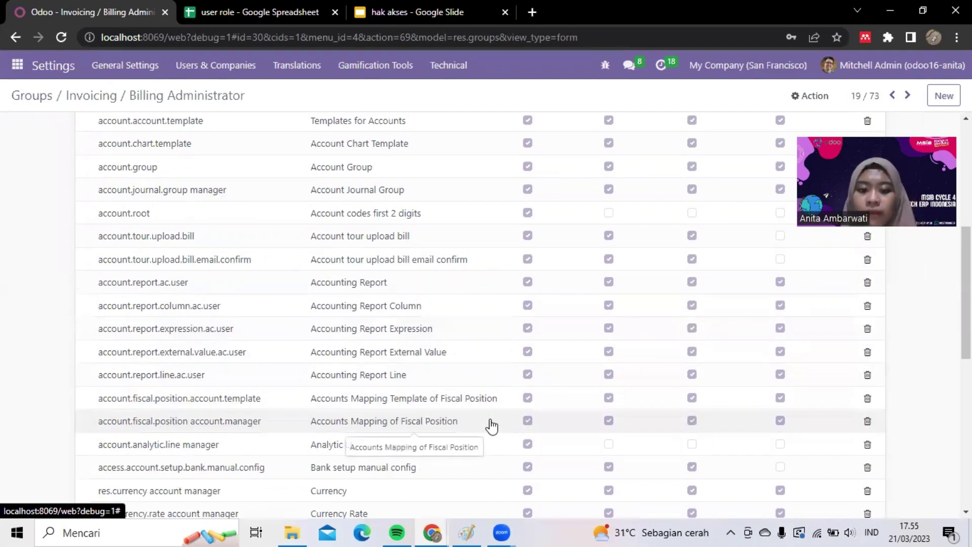
pyautogui.scroll(-1, 491, 427)
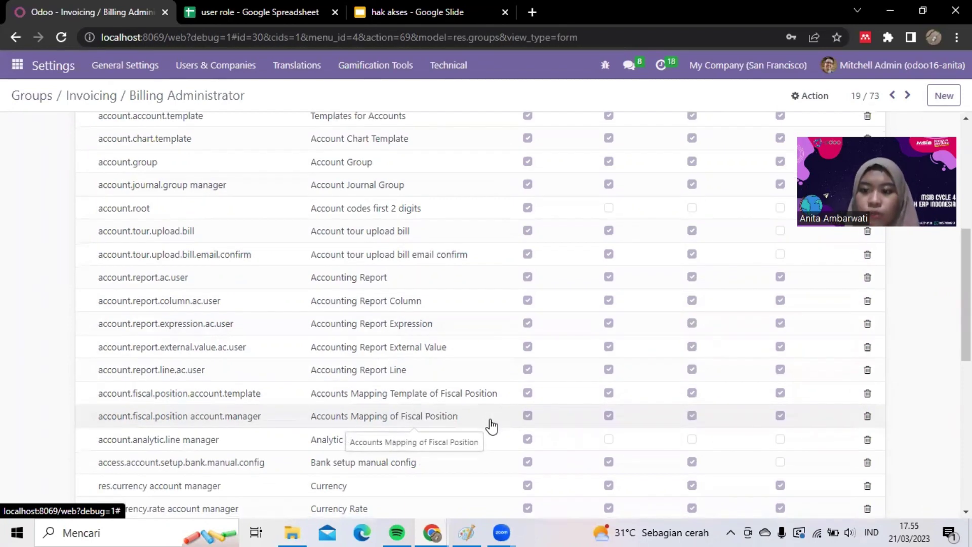
pyautogui.scroll(-3, 491, 427)
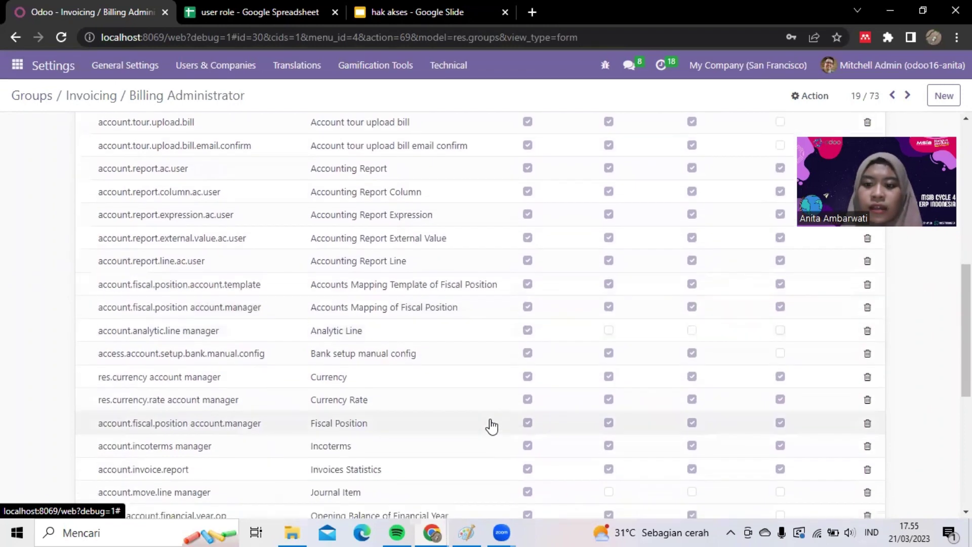
pyautogui.scroll(-6, 443, 315)
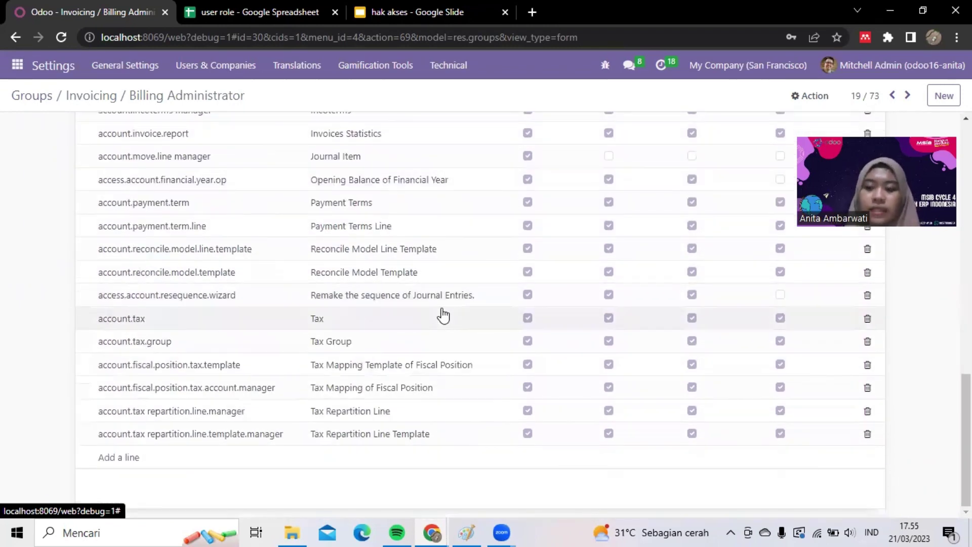
# - Check the group's Record Rules and Notes tabs, confirming both are empty
pyautogui.scroll(15, 443, 315)
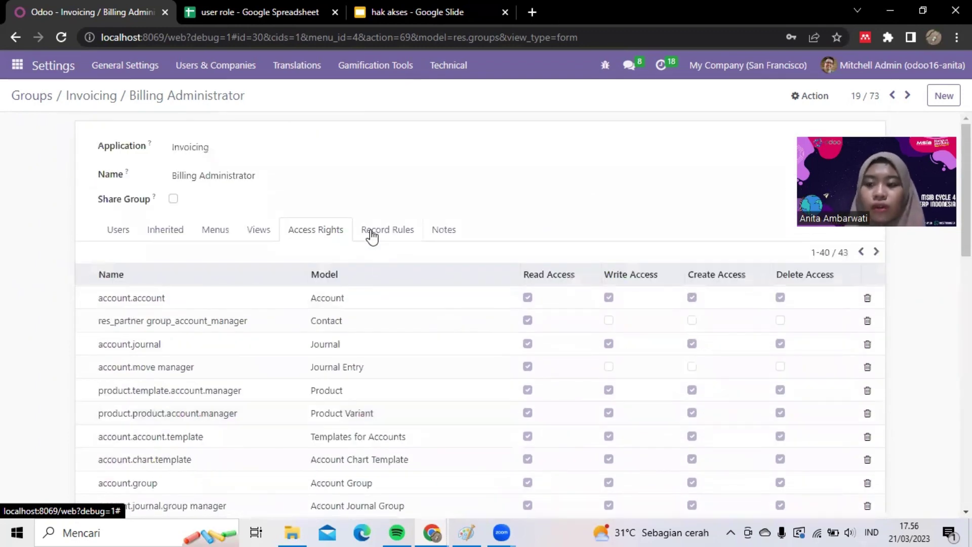
pyautogui.click(372, 234)
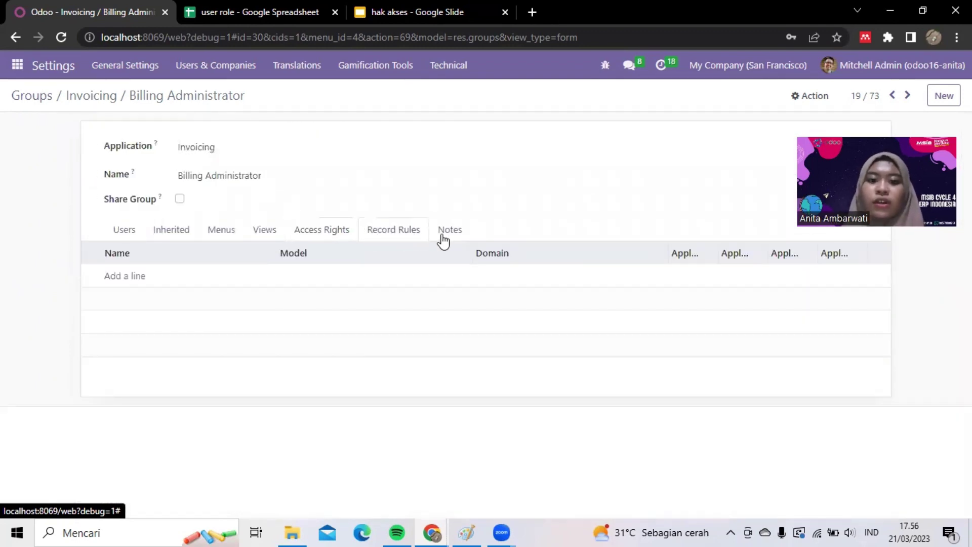
pyautogui.click(442, 238)
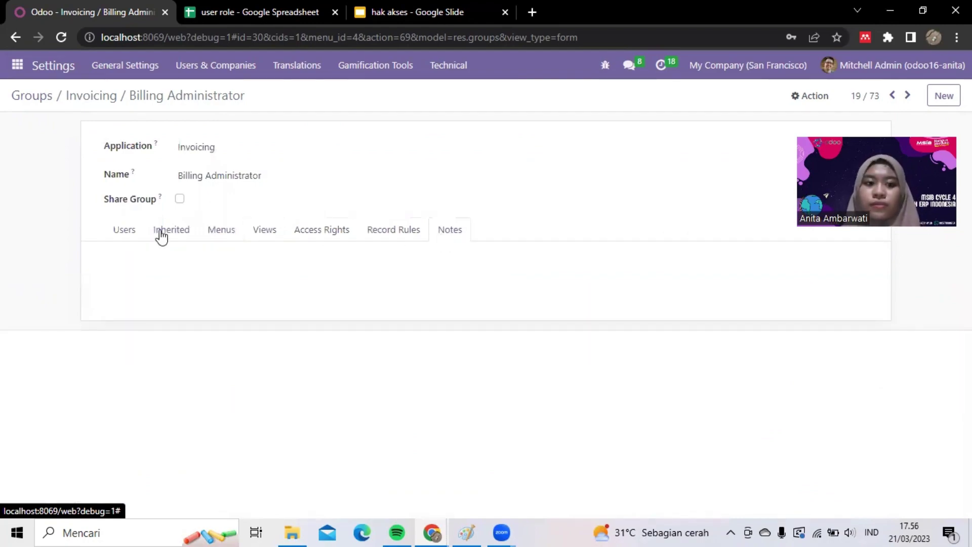
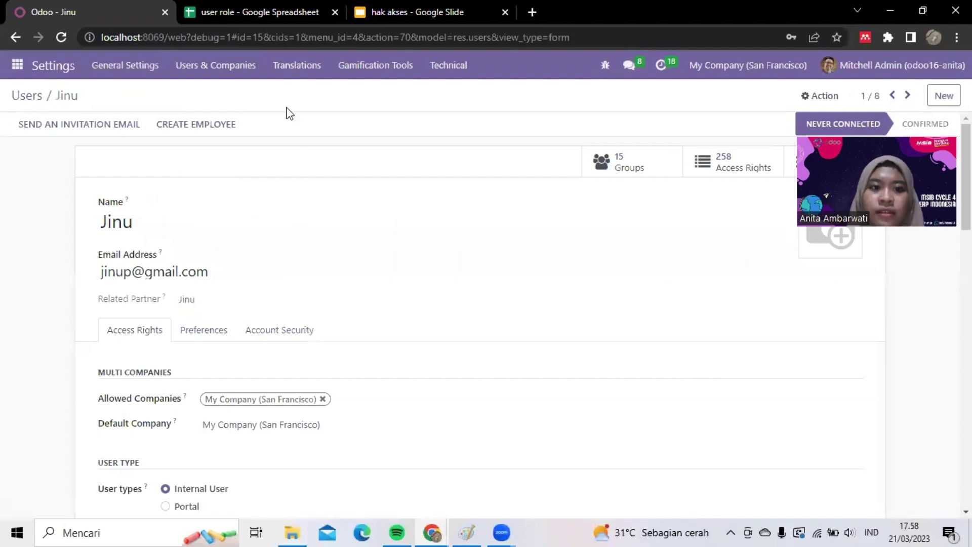
# - Load the odoo16-anita Odoo login page in Microsoft Edge using the URL copied from Chrome
pyautogui.click(257, 42)
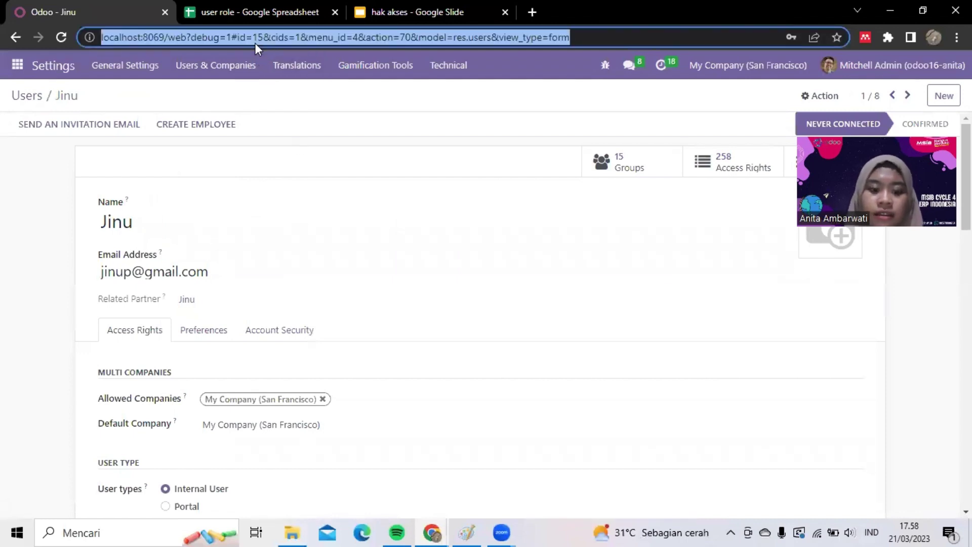
pyautogui.click(361, 531)
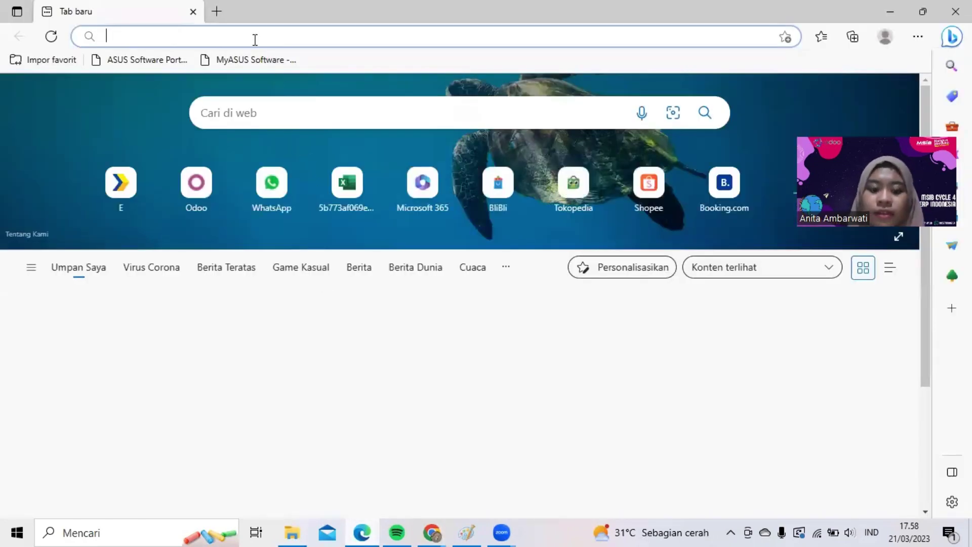
pyautogui.write('http://localhost:8069/web?debug=1#id=15&cids=1&menu_id=4&action=70&model=res.users&view_type=form')
pyautogui.press('Return')
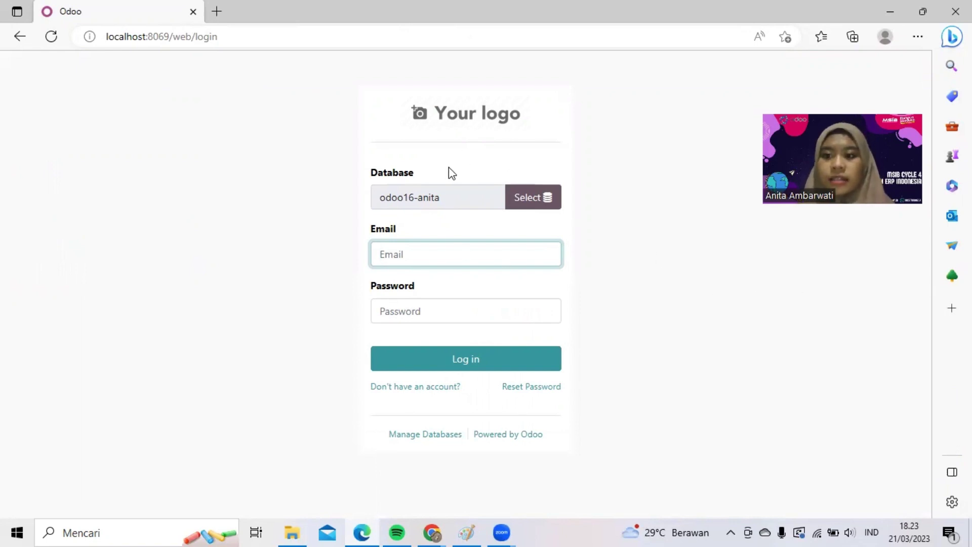
# - Log in to Odoo in Edge as the new invoicing-only user with their saved email and the account password
pyautogui.click(438, 247)
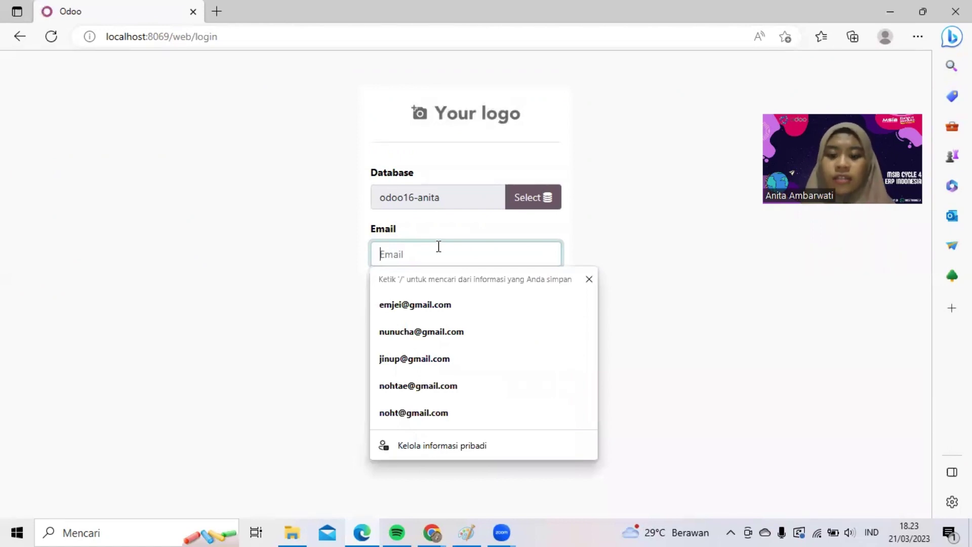
pyautogui.write('jiu')
pyautogui.press('BackSpace')
pyautogui.press('BackSpace')
pyautogui.press('BackSpace')
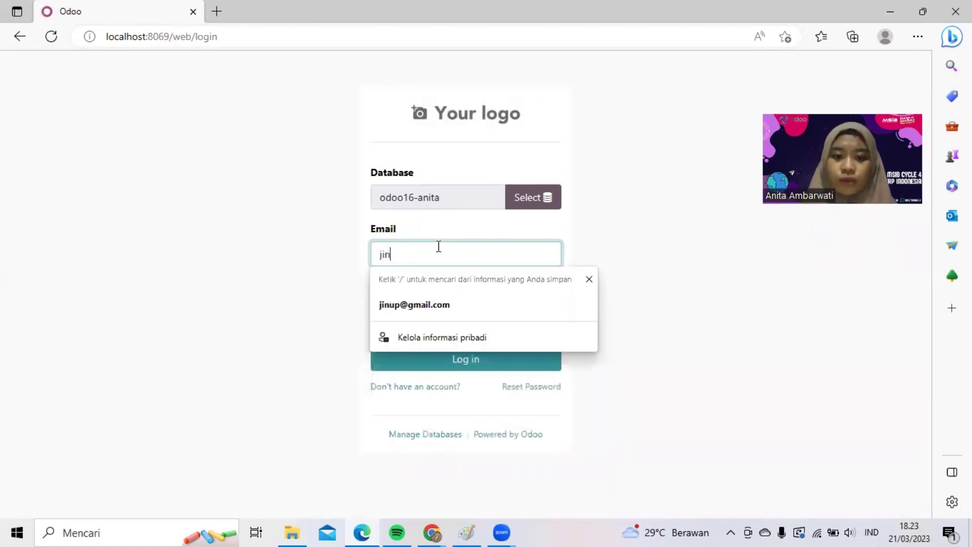
pyautogui.click(411, 305)
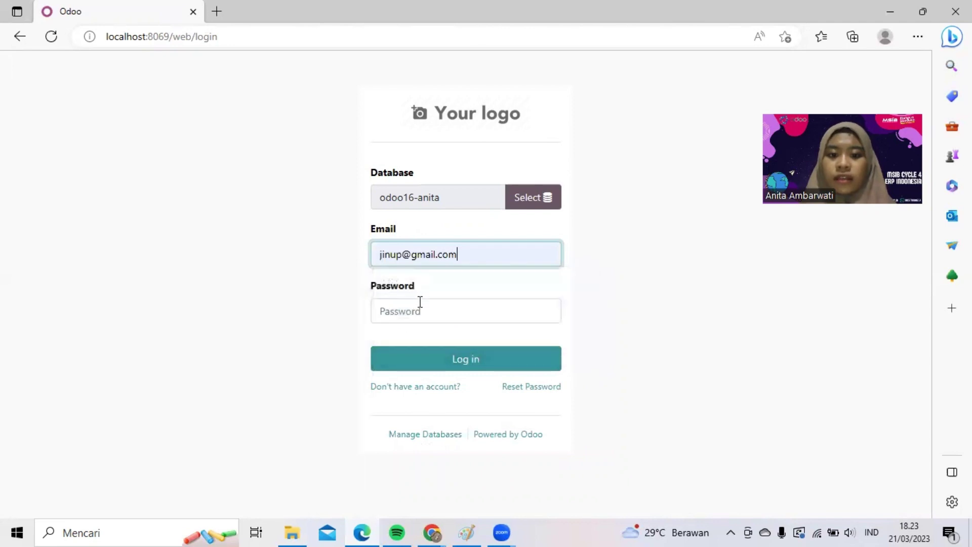
pyautogui.click(420, 304)
pyautogui.write('1234')
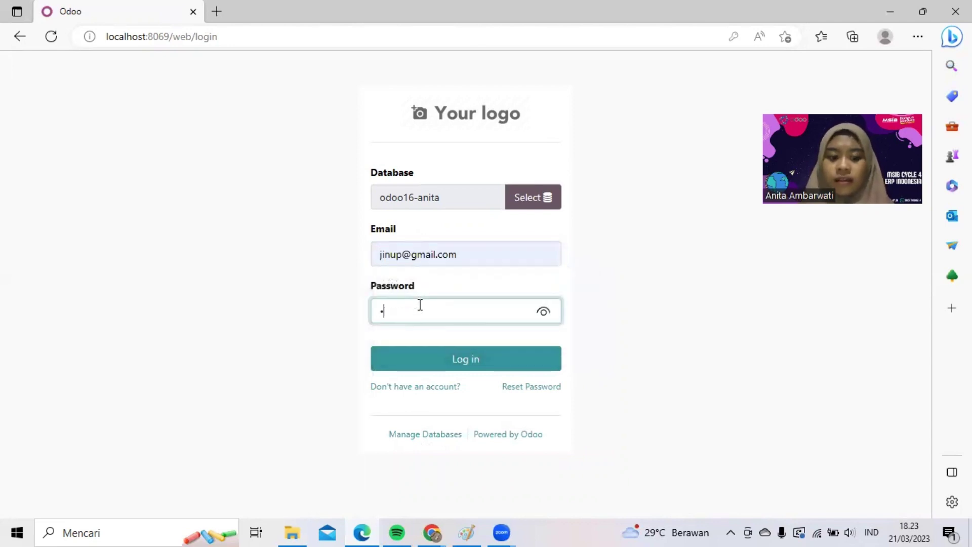
pyautogui.write('56')
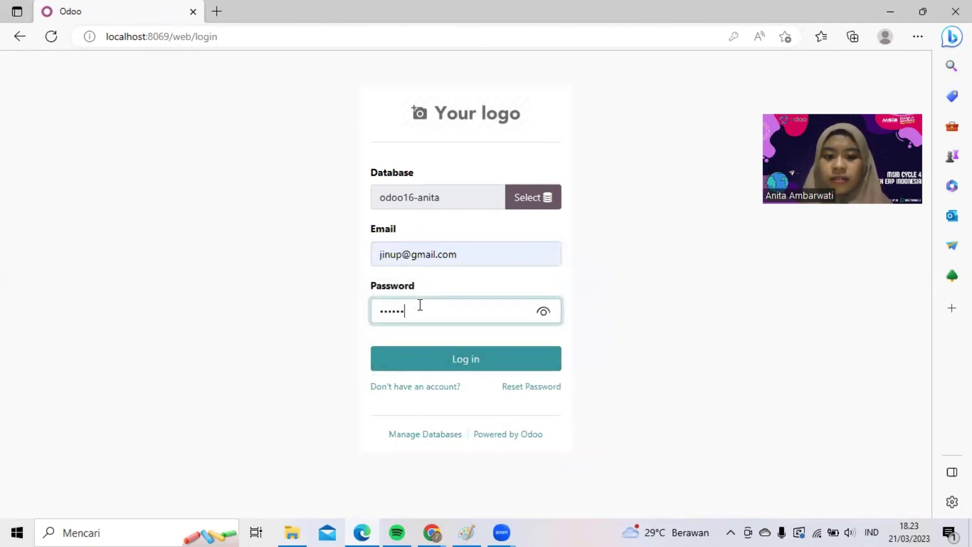
pyautogui.click(429, 360)
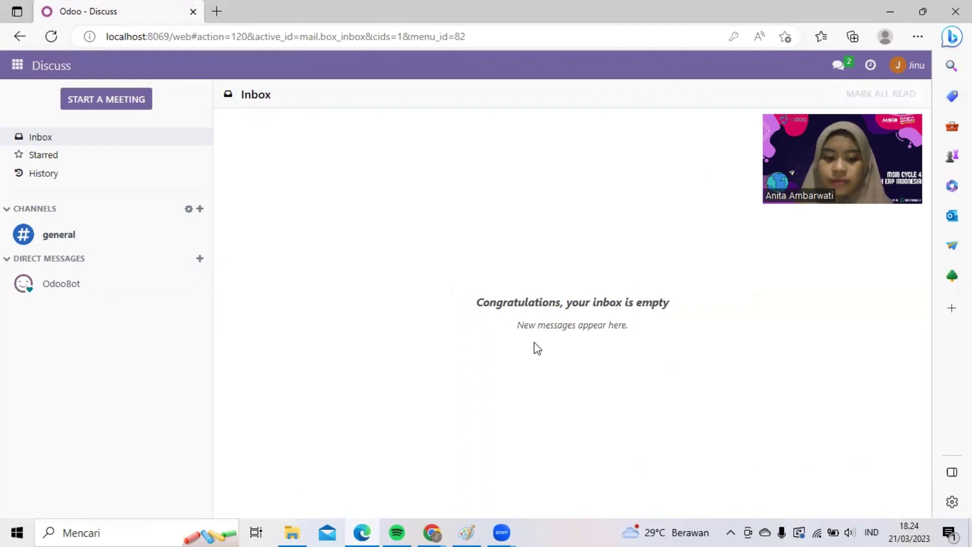
# - Snap the new user's Edge window to the left half and the admin's Chrome window to the right
pyautogui.press('super+Left')
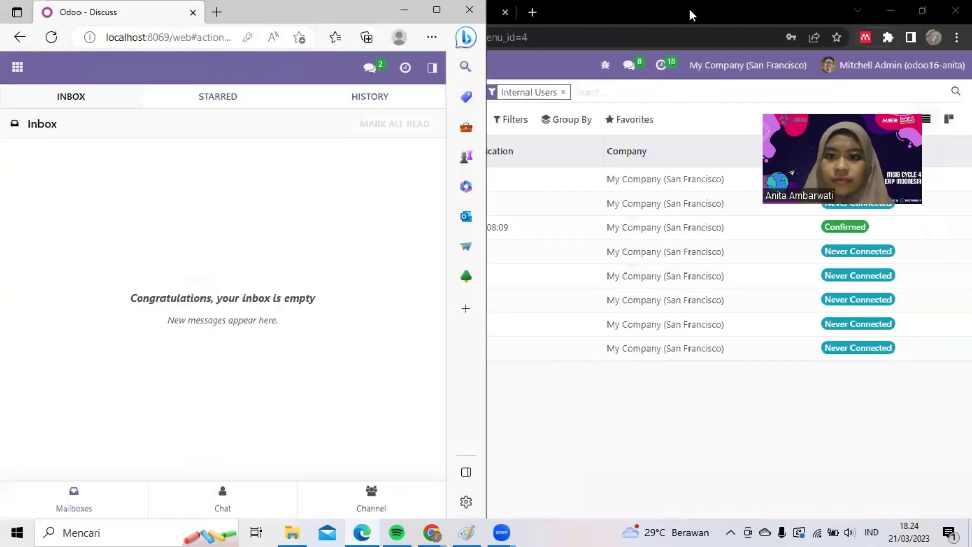
pyautogui.doubleClick(689, 9)
pyautogui.doubleClick(687, 8)
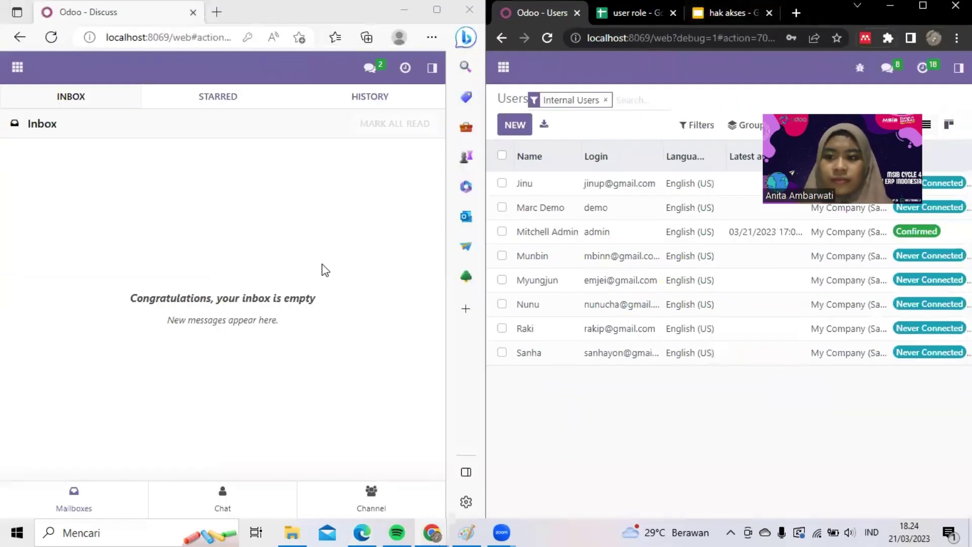
# - Open the Invoicing app in both the admin's and the new user's sessions
pyautogui.click(504, 67)
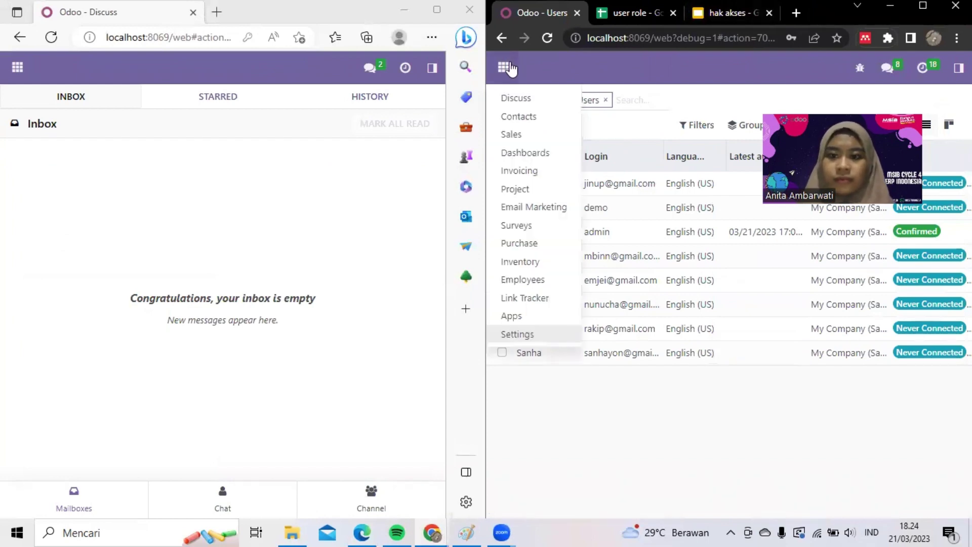
pyautogui.click(524, 170)
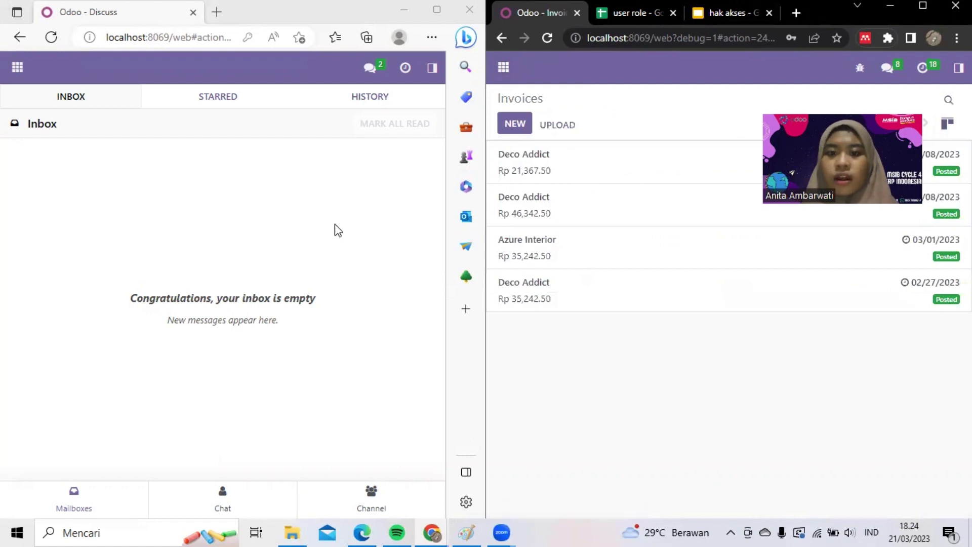
pyautogui.click(12, 70)
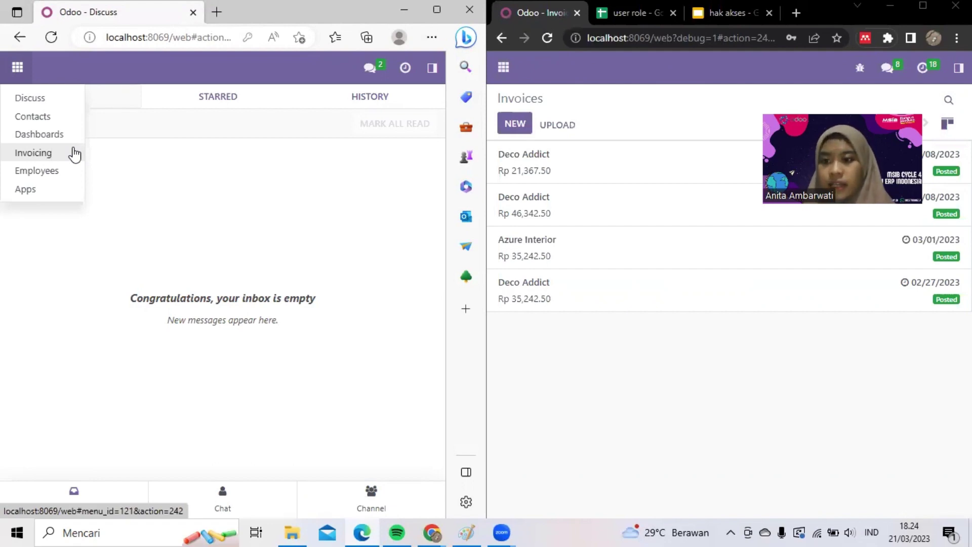
pyautogui.click(74, 152)
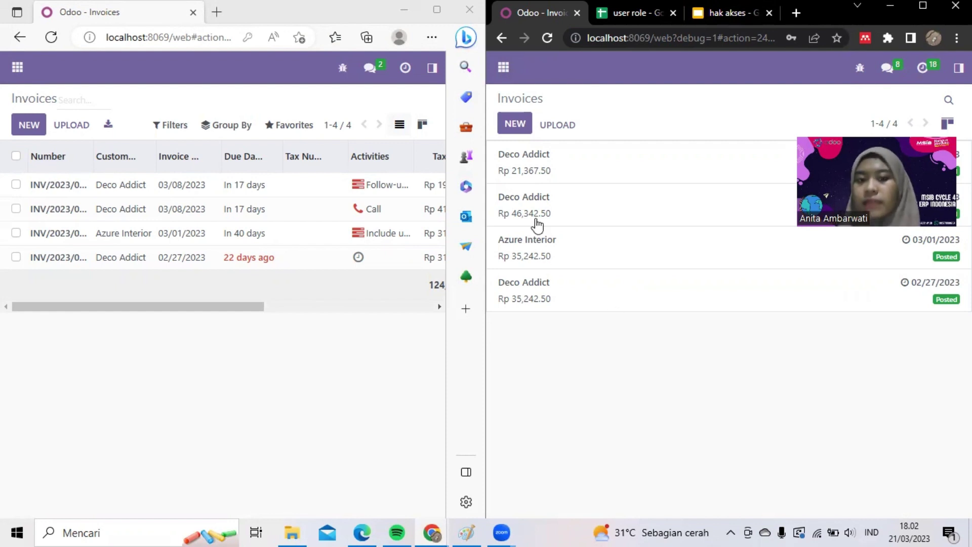
pyautogui.click(428, 71)
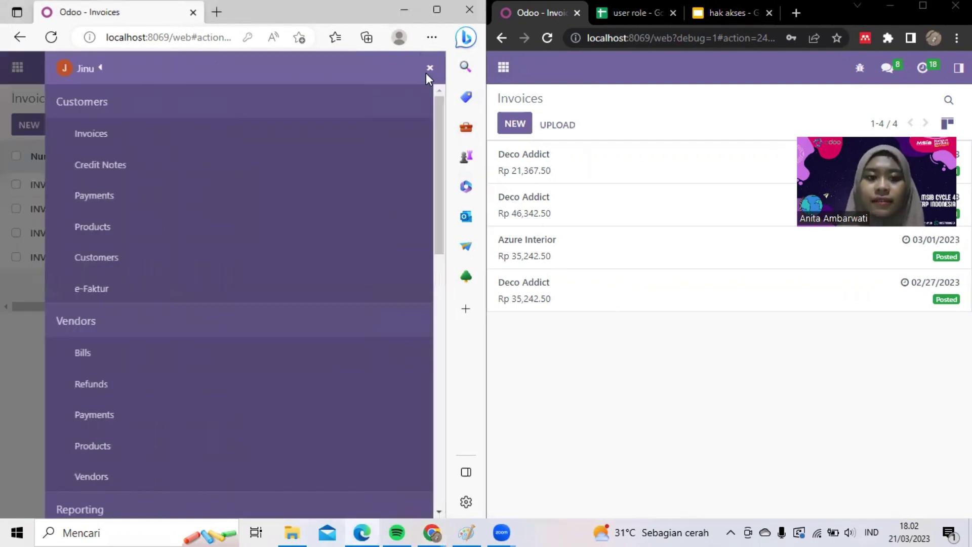
pyautogui.click(958, 68)
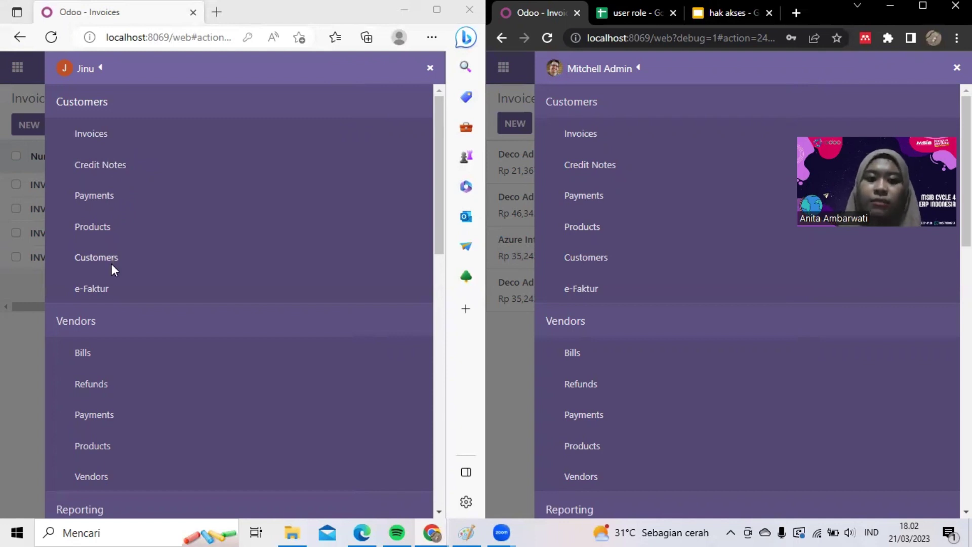
pyautogui.scroll(-3, 110, 287)
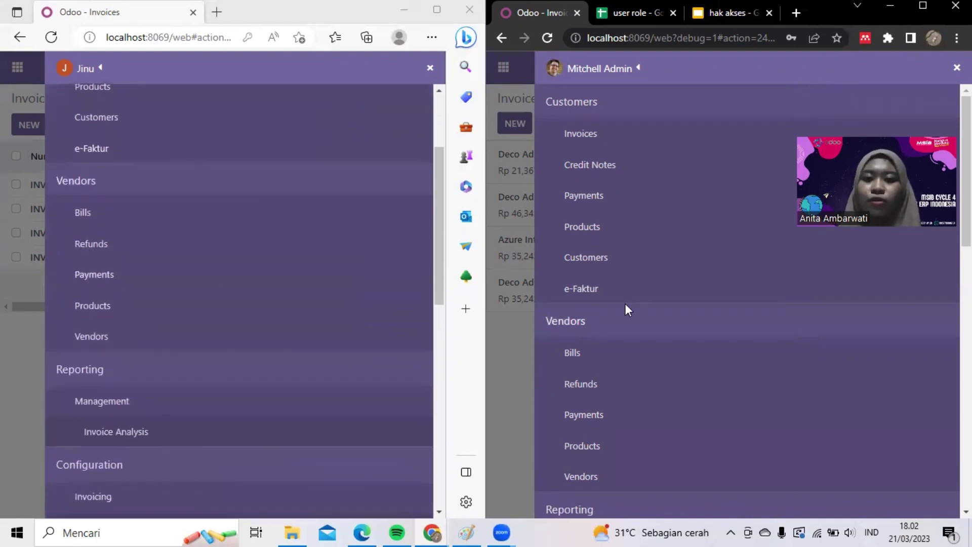
pyautogui.scroll(-3, 625, 303)
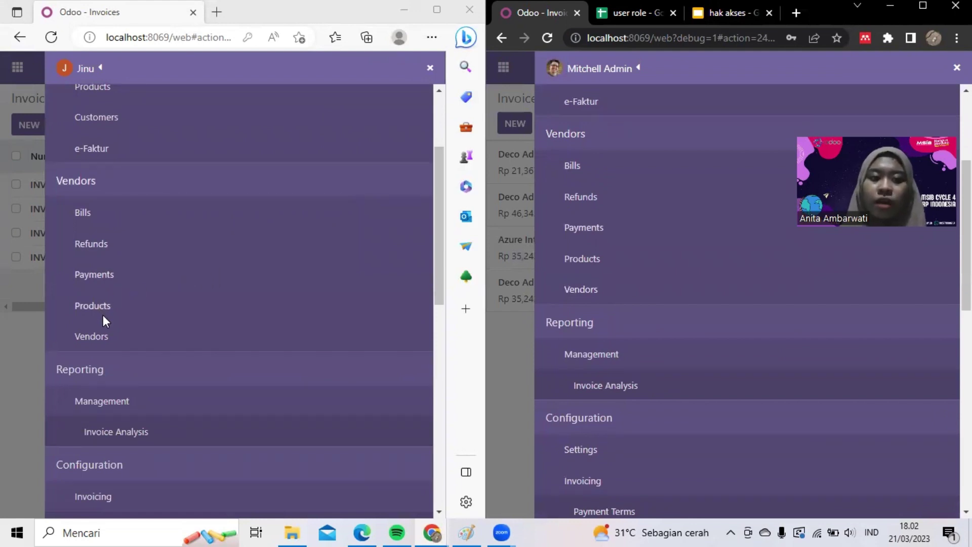
pyautogui.scroll(-5, 107, 339)
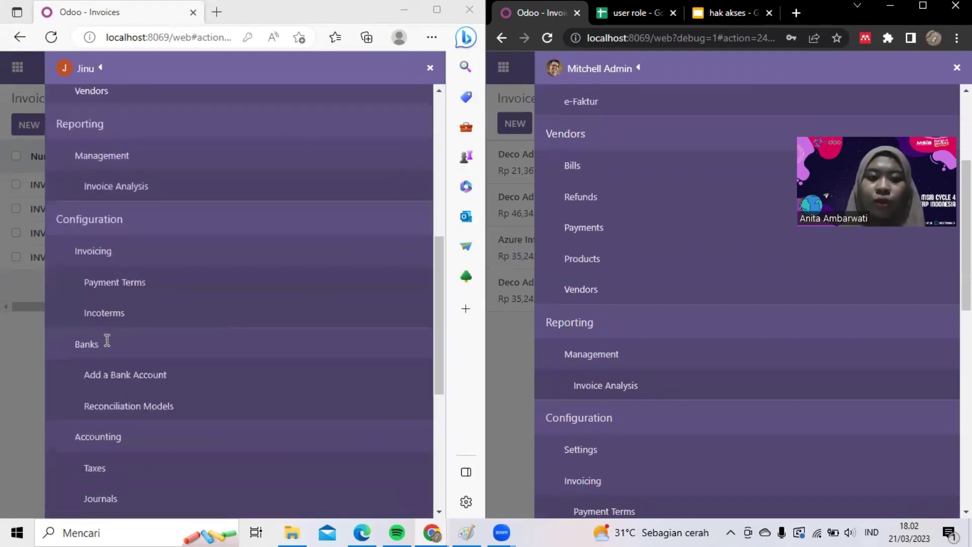
pyautogui.scroll(1, 164, 191)
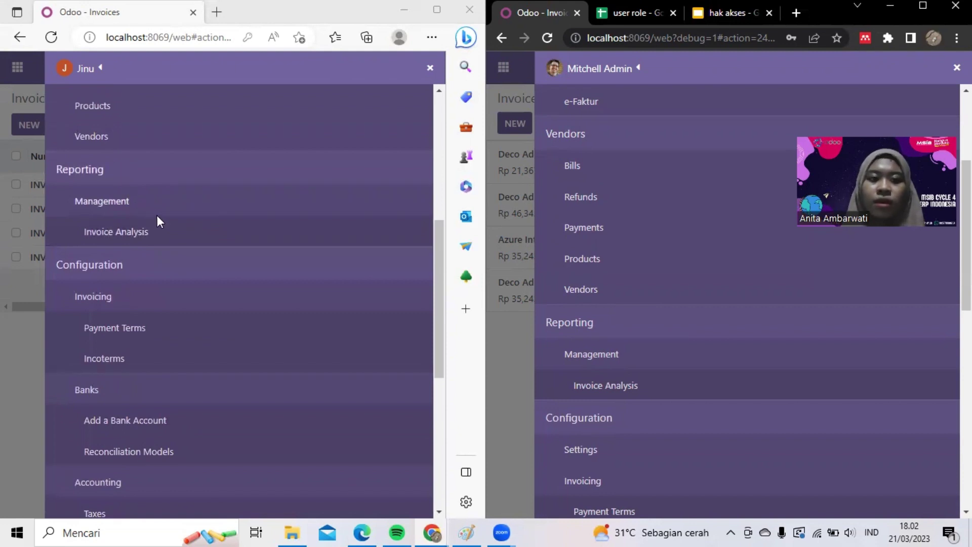
pyautogui.scroll(-3, 684, 317)
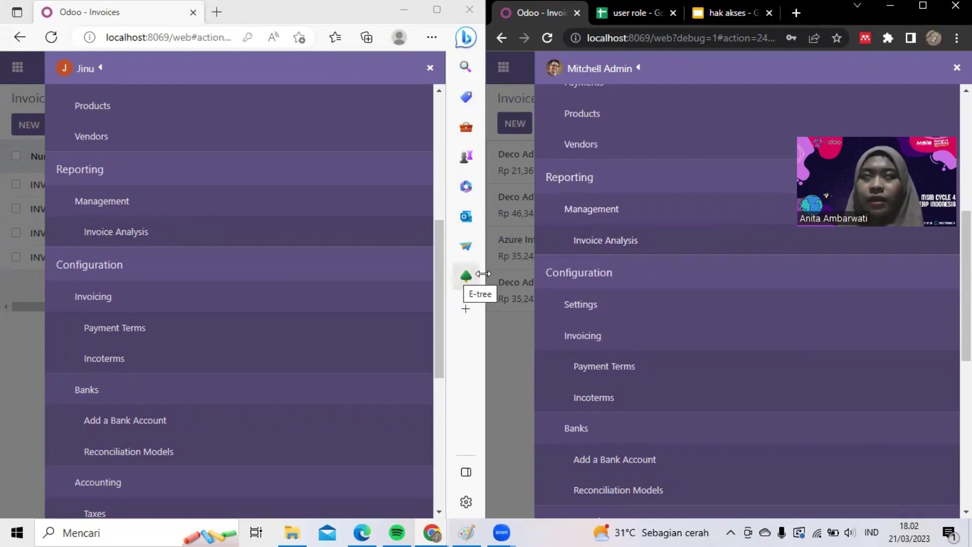
pyautogui.scroll(-1, 563, 288)
pyautogui.scroll(-1, 407, 238)
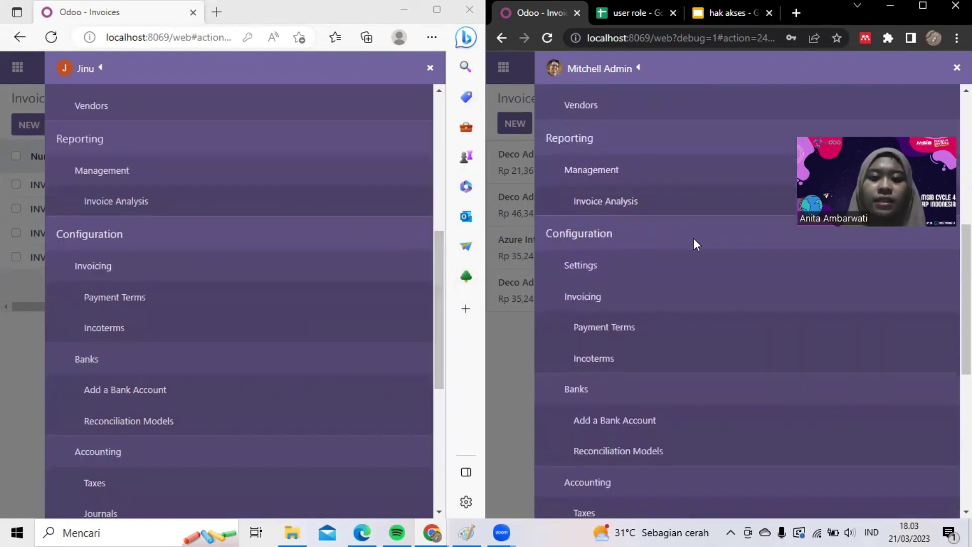
pyautogui.scroll(-1, 694, 242)
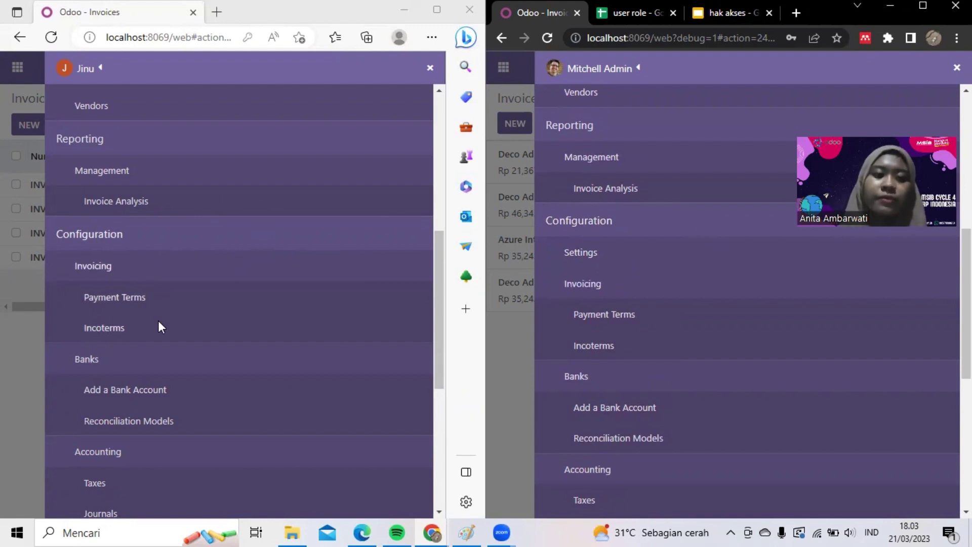
pyautogui.scroll(-2, 156, 322)
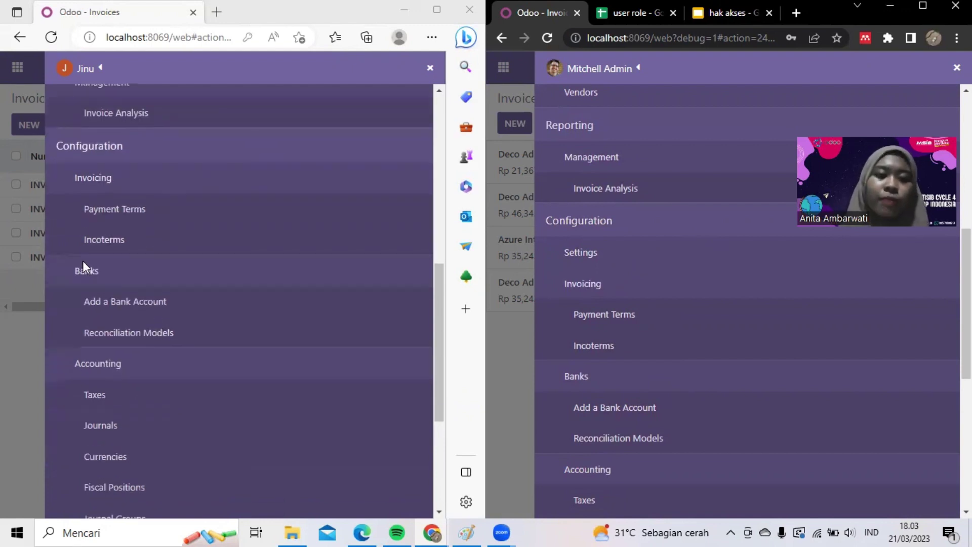
pyautogui.scroll(-2, 691, 378)
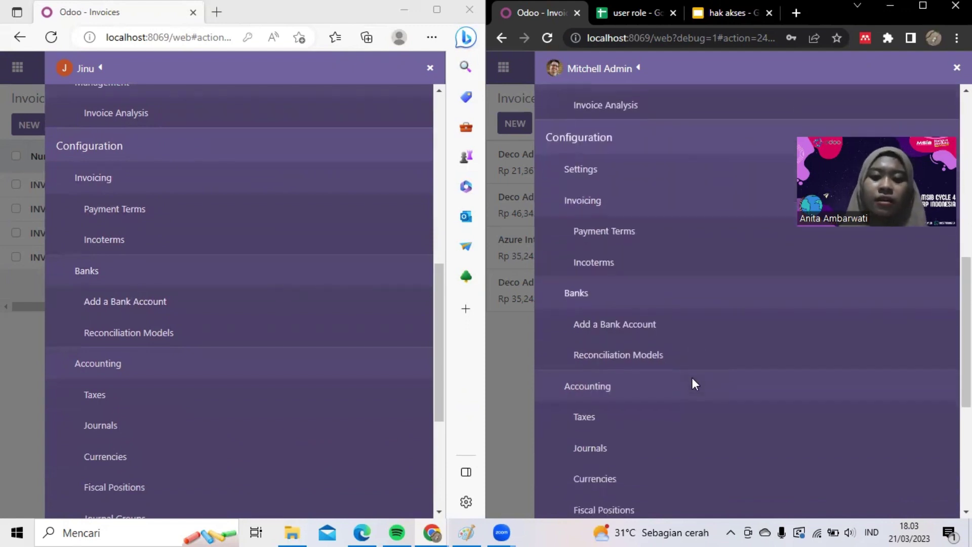
pyautogui.scroll(-2, 266, 357)
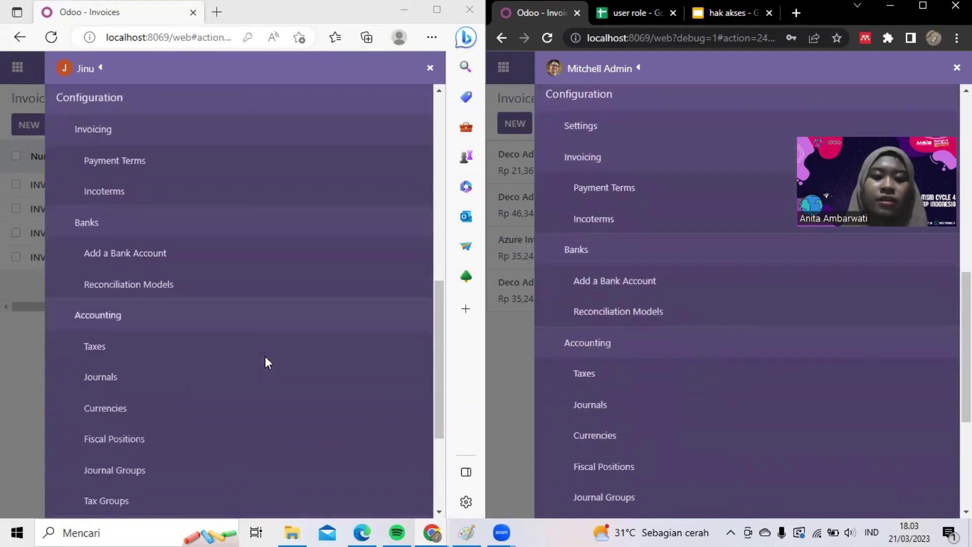
pyautogui.scroll(-2, 641, 310)
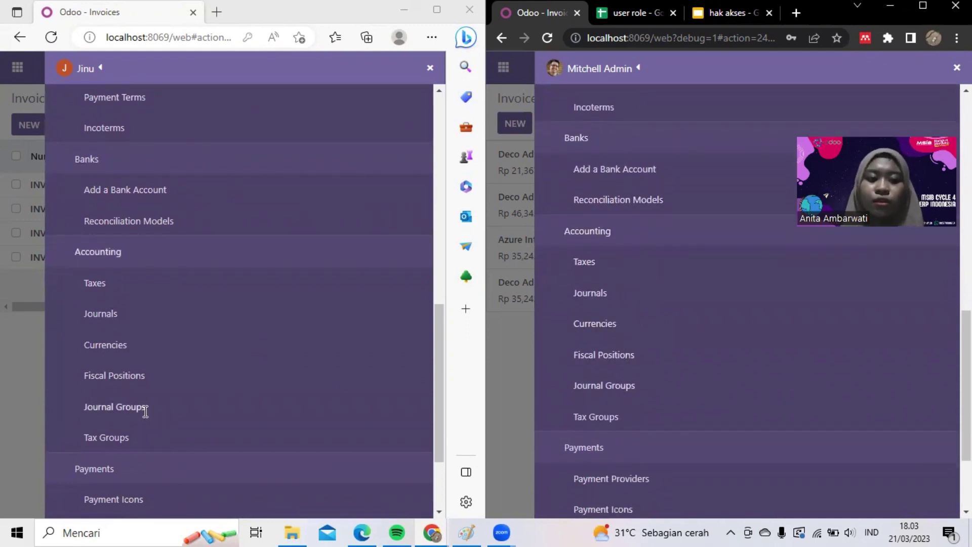
pyautogui.scroll(-2, 145, 411)
pyautogui.scroll(-1, 659, 322)
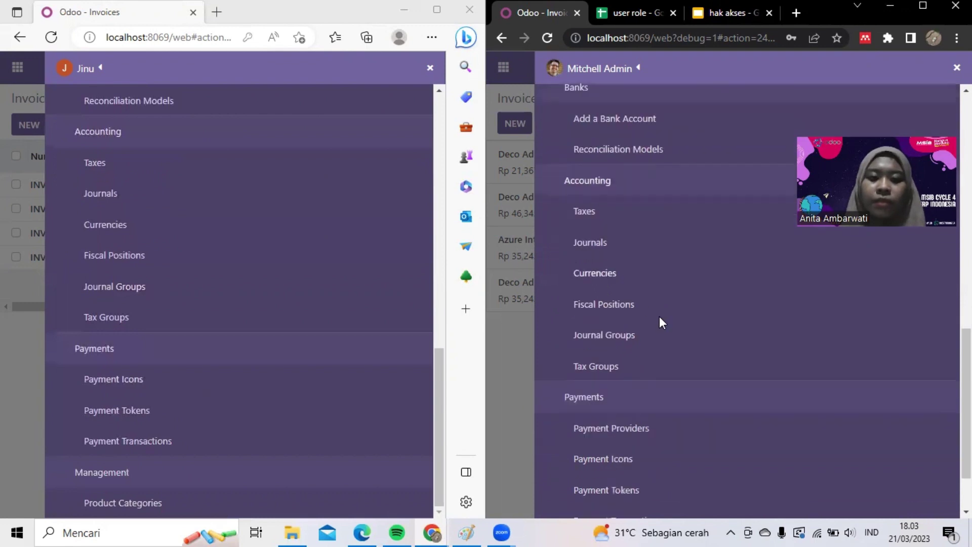
pyautogui.scroll(-2, 659, 318)
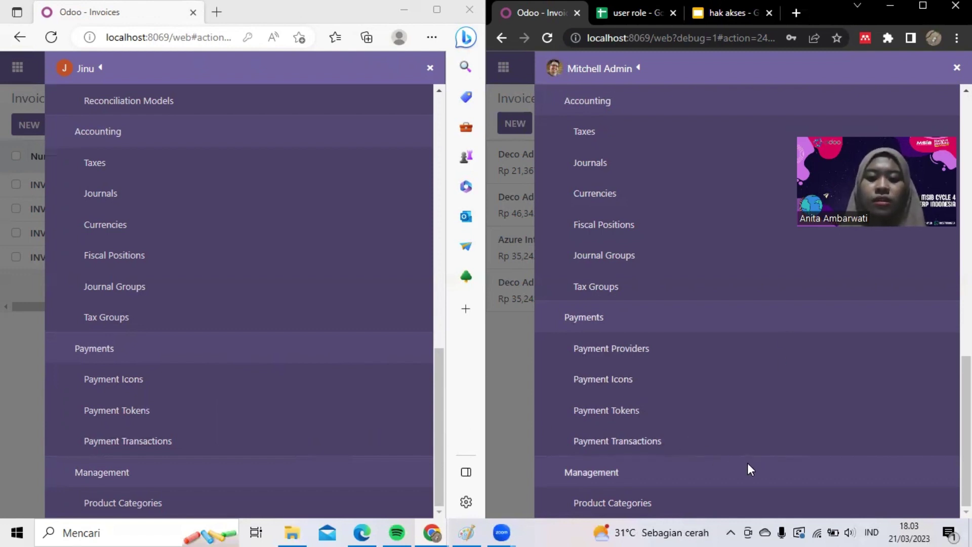
pyautogui.scroll(1, 281, 451)
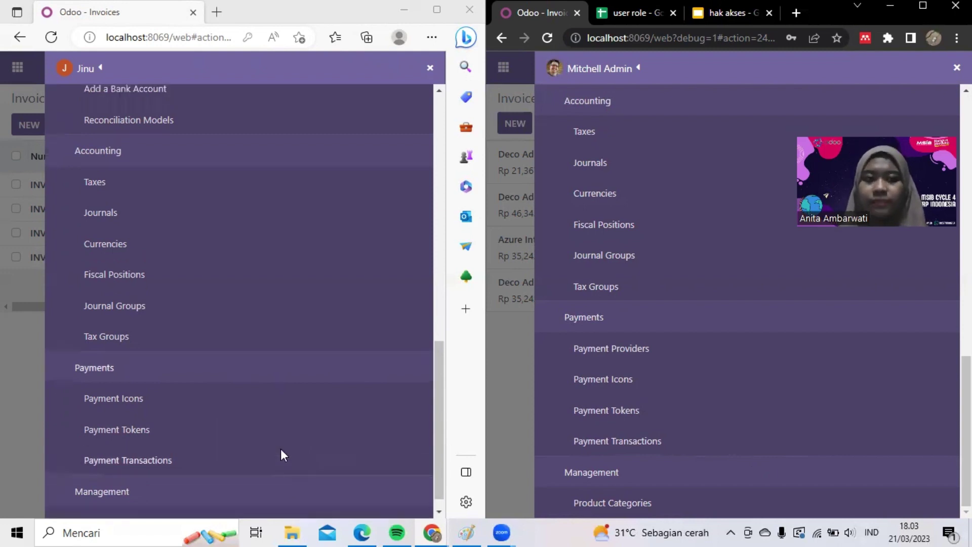
pyautogui.scroll(10, 281, 449)
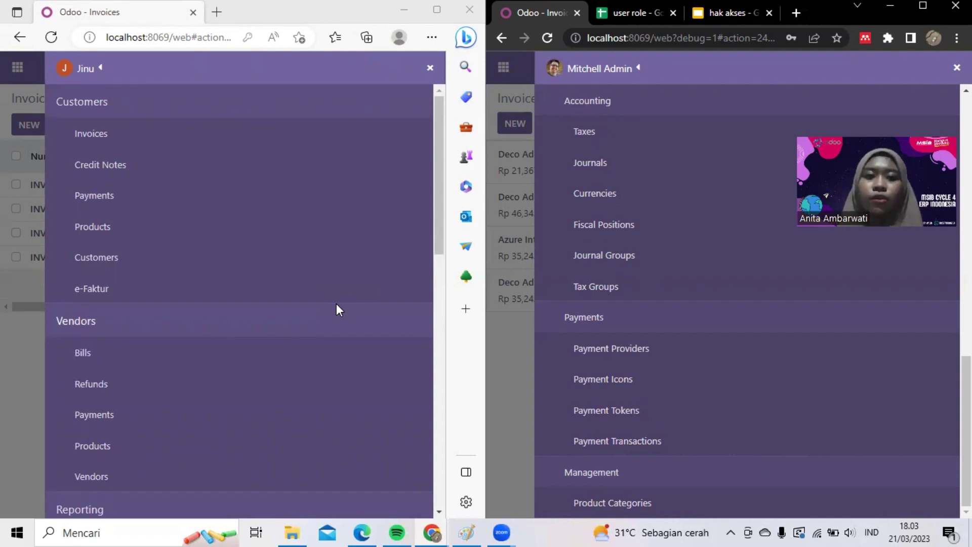
pyautogui.scroll(10, 790, 239)
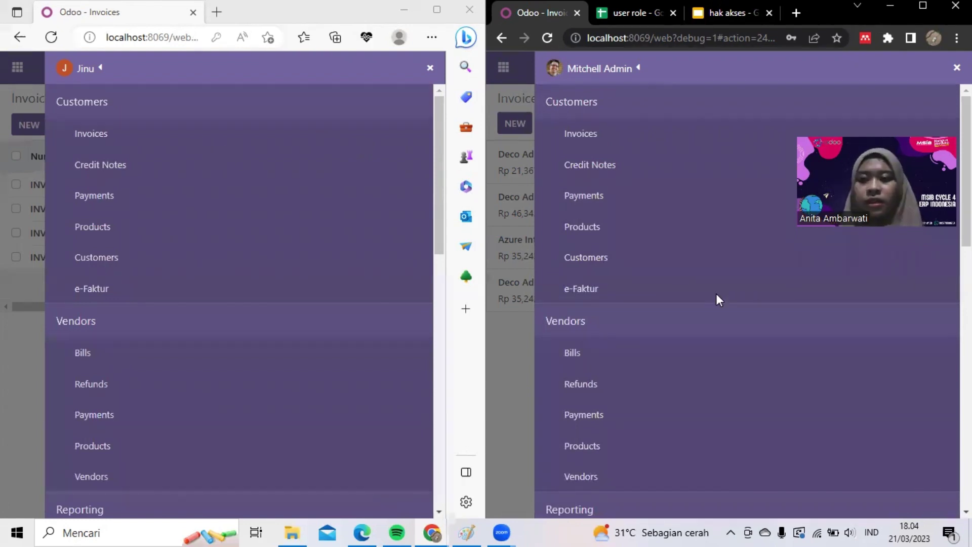
# - Open Invoices in both windows, start a new invoice in each, then return to the list
pyautogui.click(100, 134)
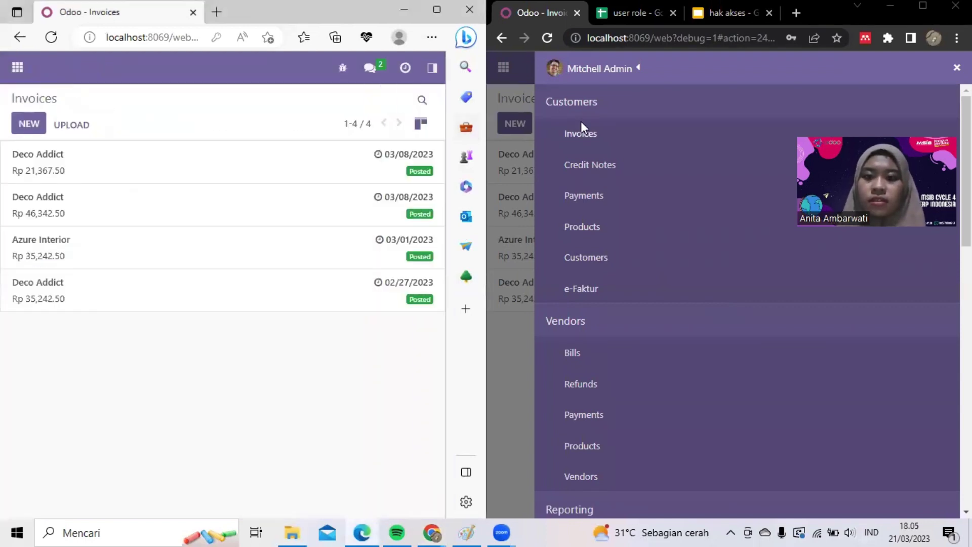
pyautogui.click(581, 123)
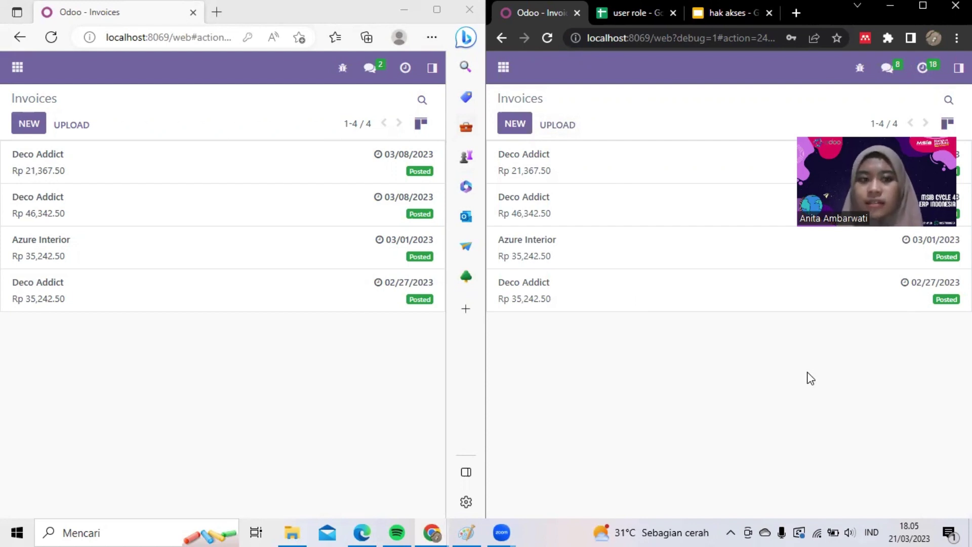
pyautogui.click(38, 133)
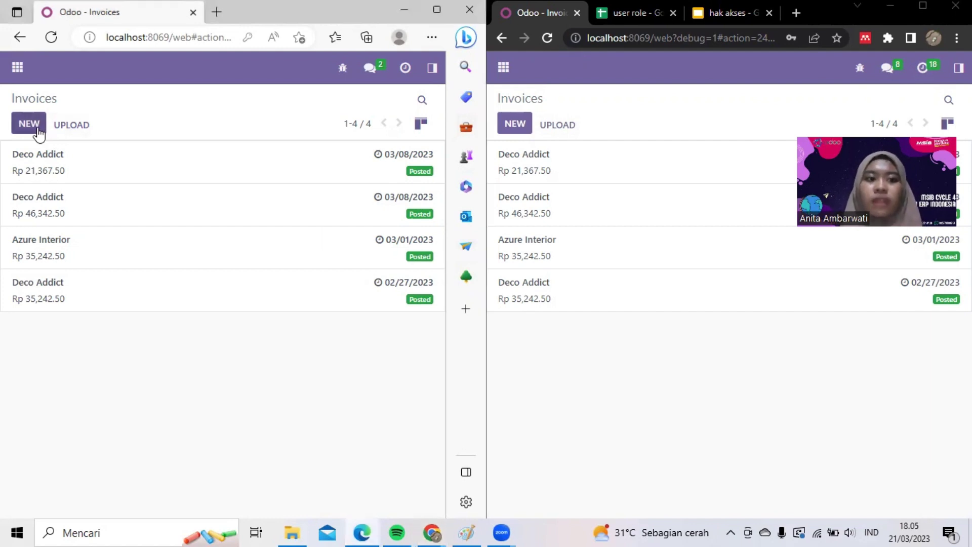
pyautogui.click(38, 133)
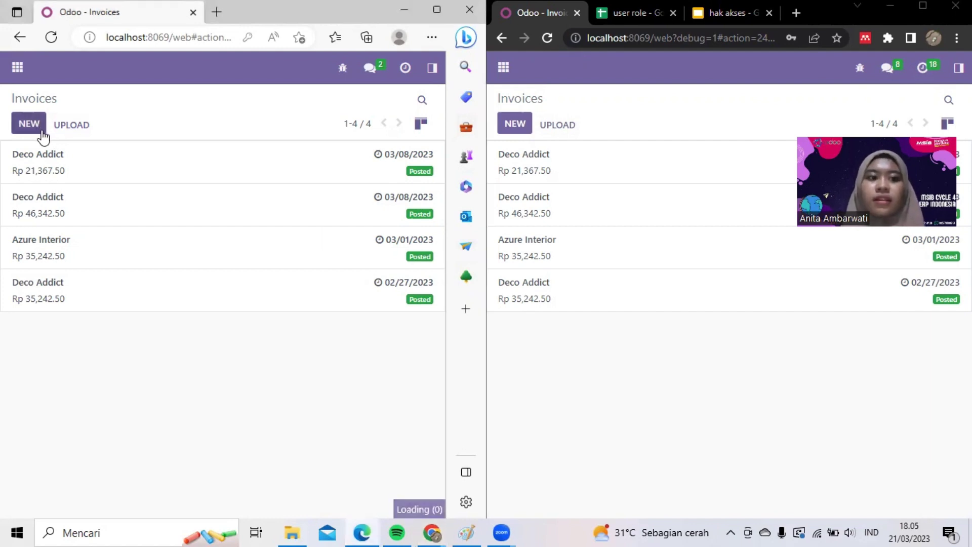
pyautogui.click(521, 126)
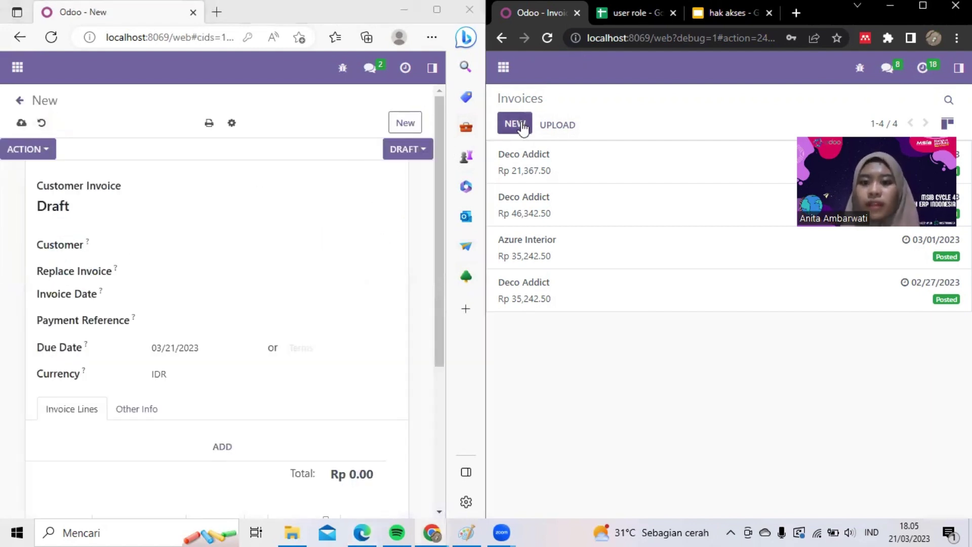
pyautogui.click(20, 100)
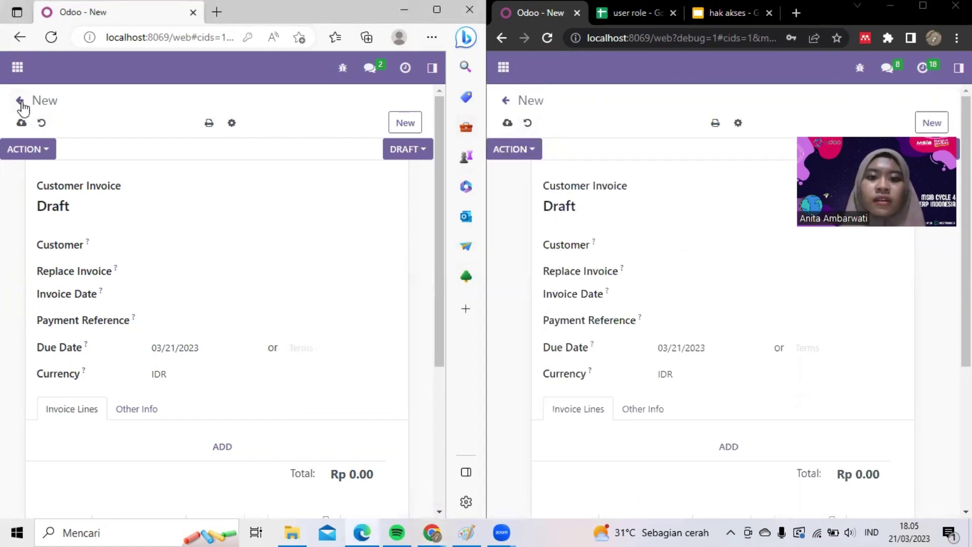
pyautogui.click(506, 101)
pyautogui.click(79, 130)
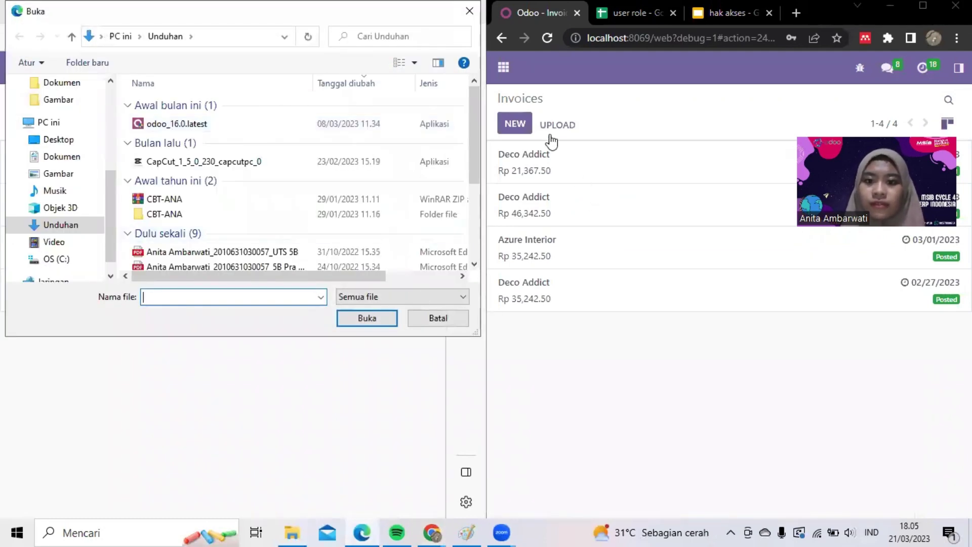
# - Try uploading an invoice file as the admin and cancel the file picker
pyautogui.click(553, 133)
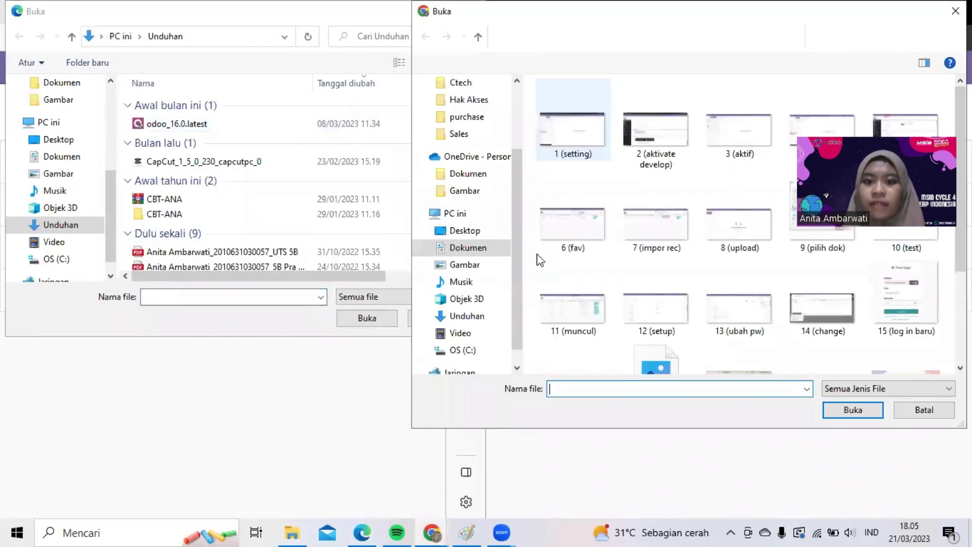
pyautogui.click(948, 413)
pyautogui.click(441, 319)
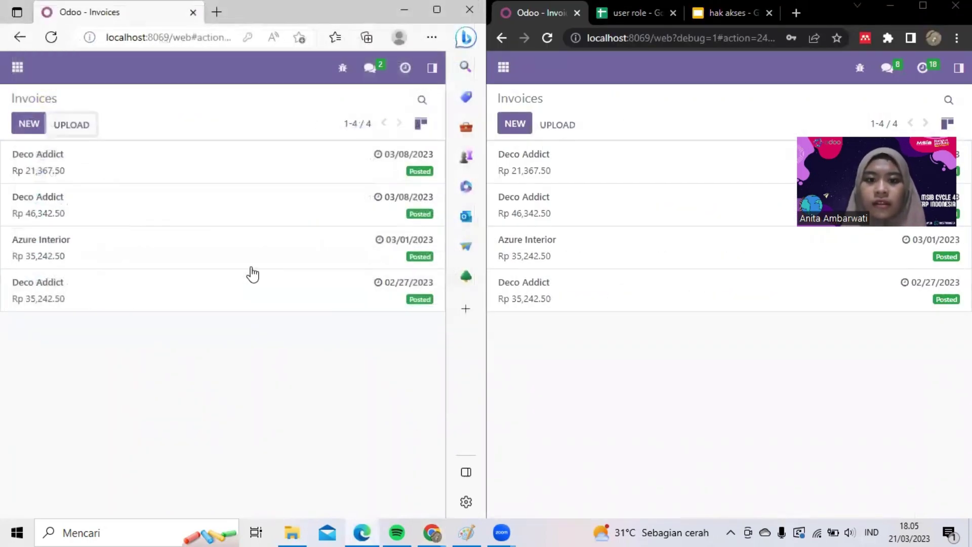
# - Switch the new user's invoices to list view and back to cards; check the admin's view options
pyautogui.click(422, 101)
pyautogui.click(420, 124)
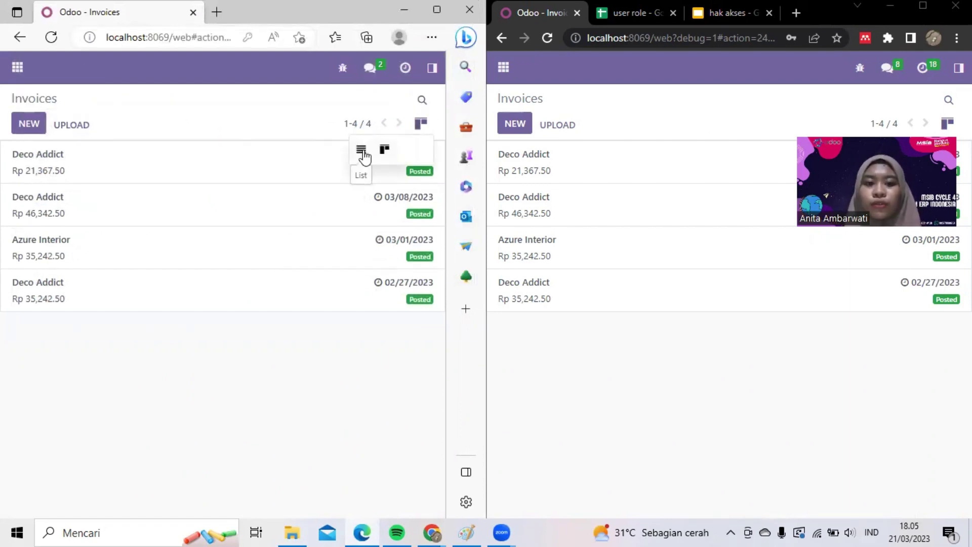
pyautogui.click(362, 151)
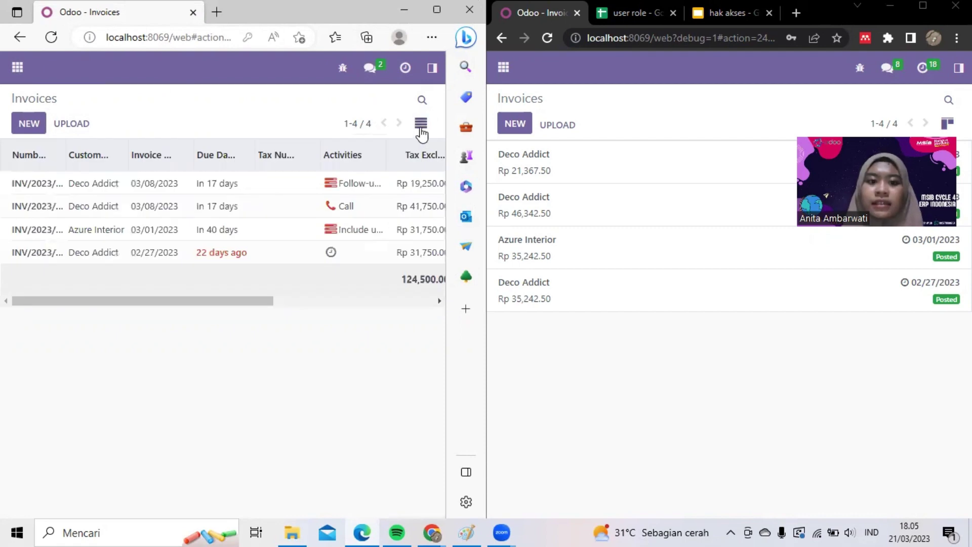
pyautogui.click(420, 123)
pyautogui.click(384, 151)
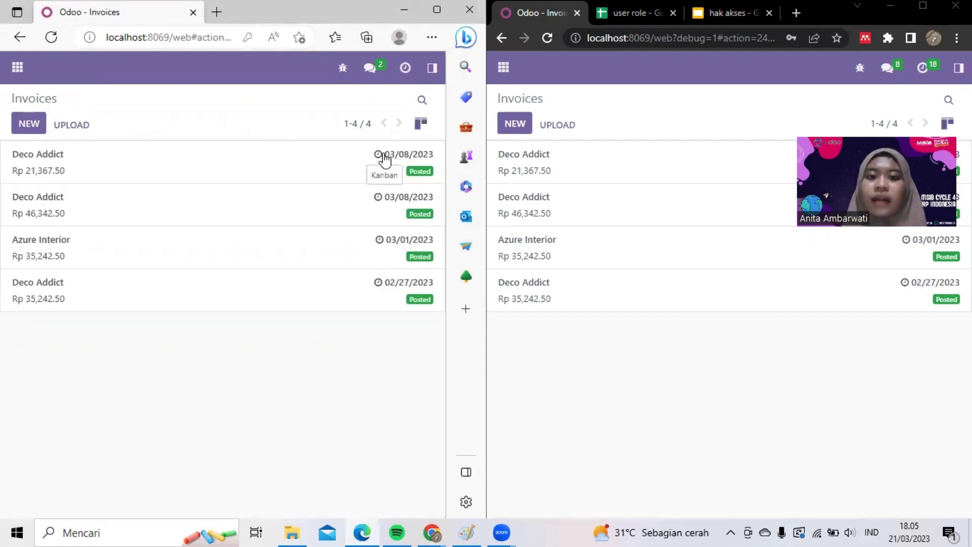
pyautogui.click(947, 124)
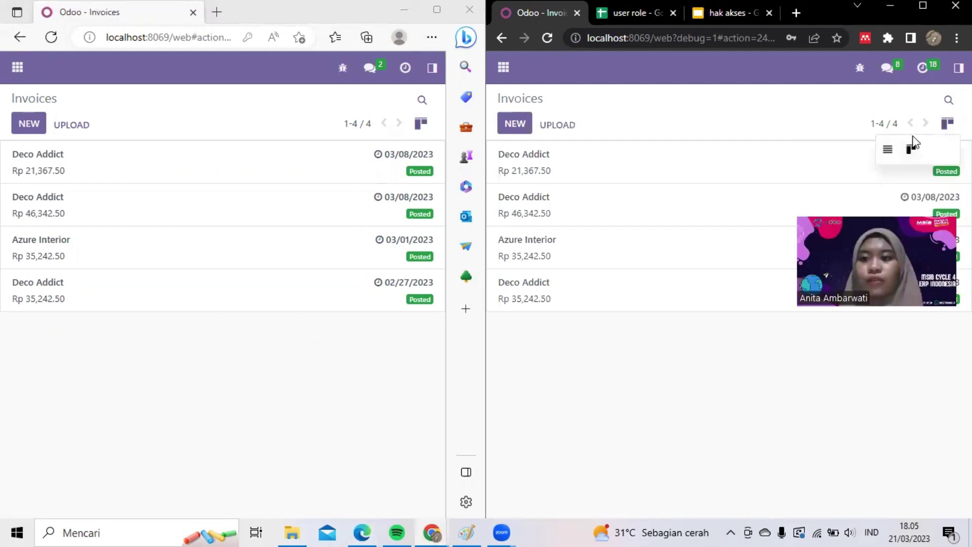
pyautogui.click(807, 105)
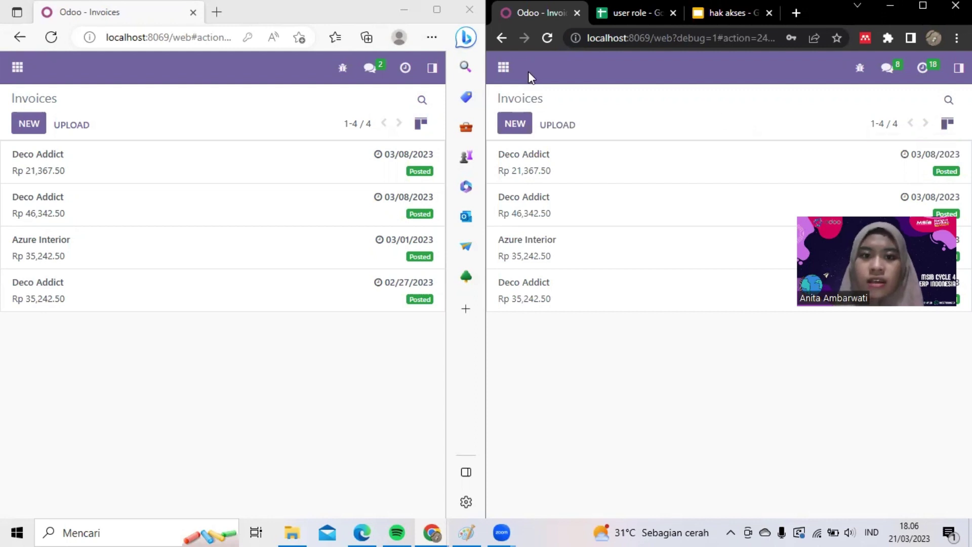
# - Open Credit Notes in both windows, start a new credit note in each, then leave the forms
pyautogui.click(432, 67)
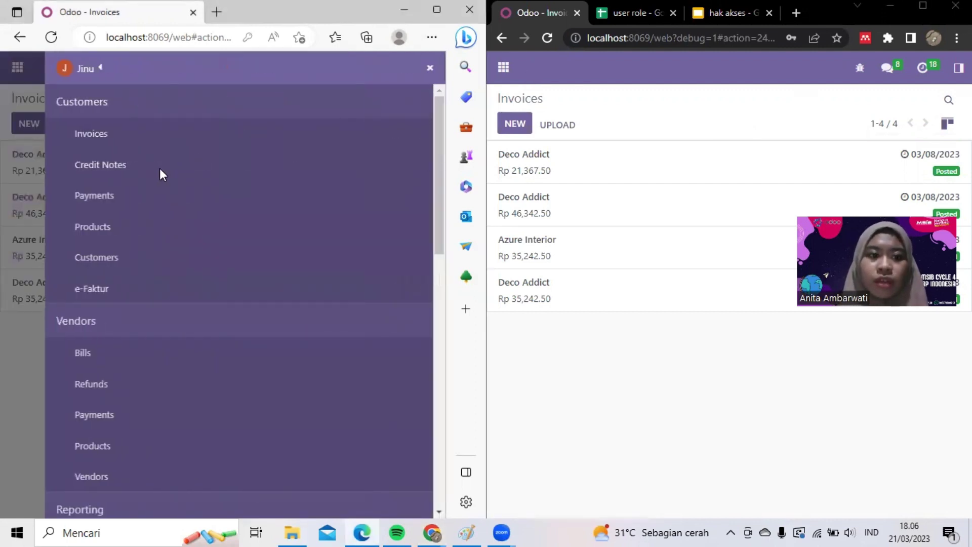
pyautogui.click(187, 169)
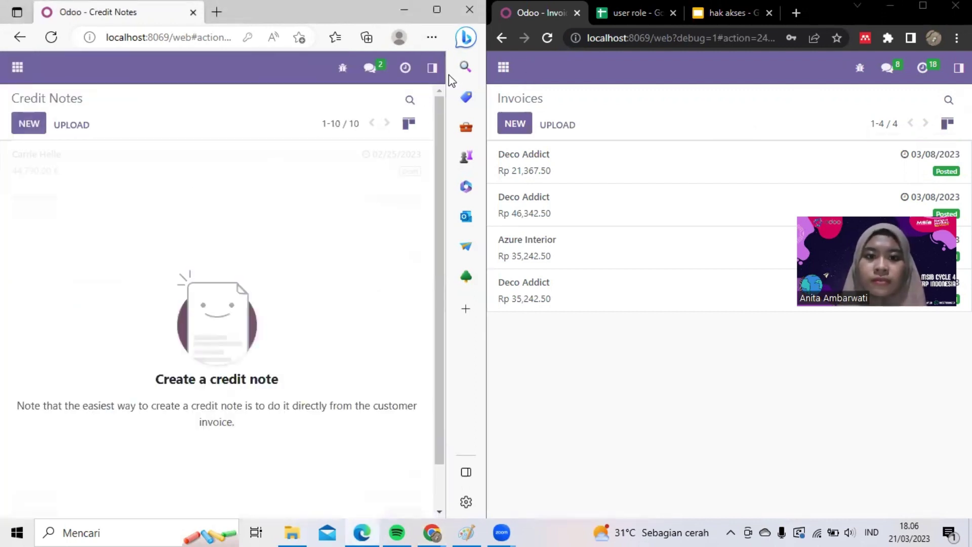
pyautogui.click(958, 68)
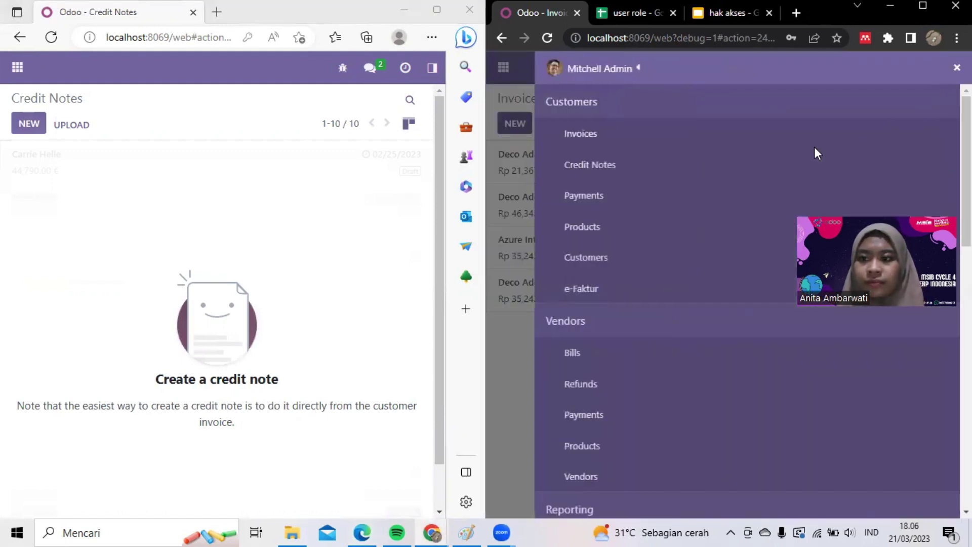
pyautogui.click(758, 157)
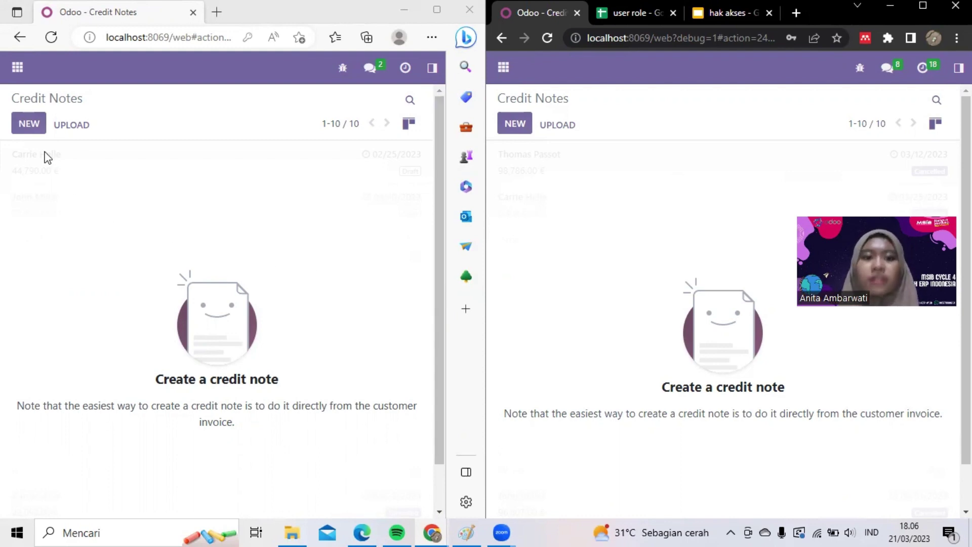
pyautogui.click(29, 126)
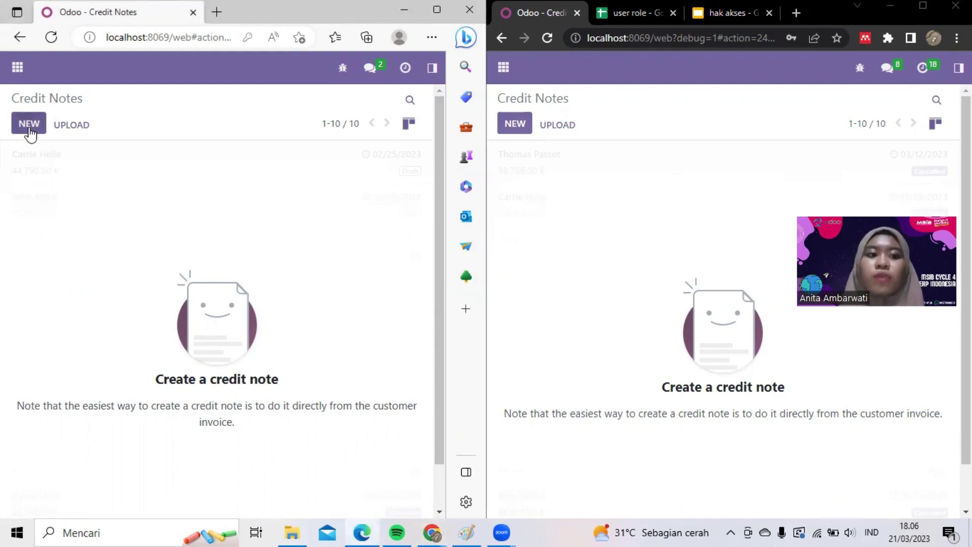
pyautogui.click(529, 124)
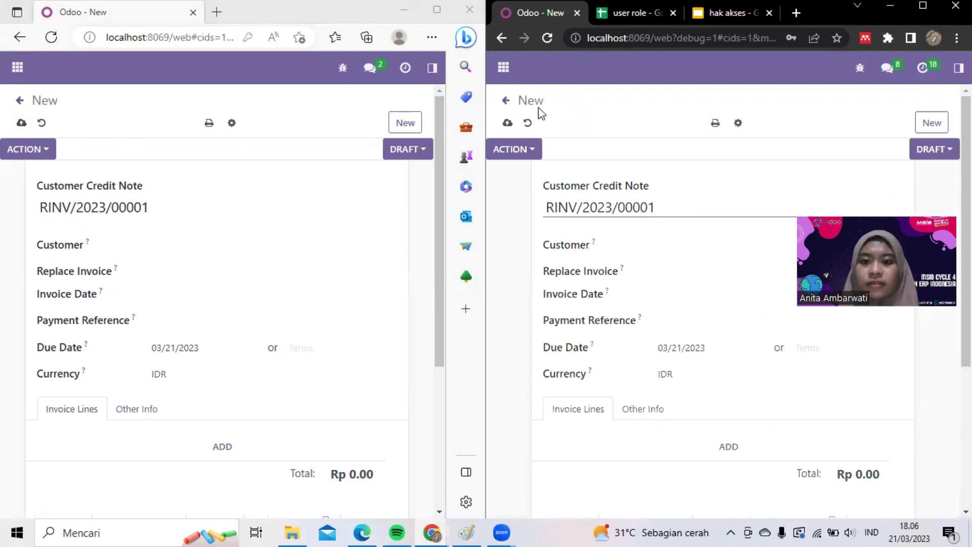
pyautogui.click(505, 100)
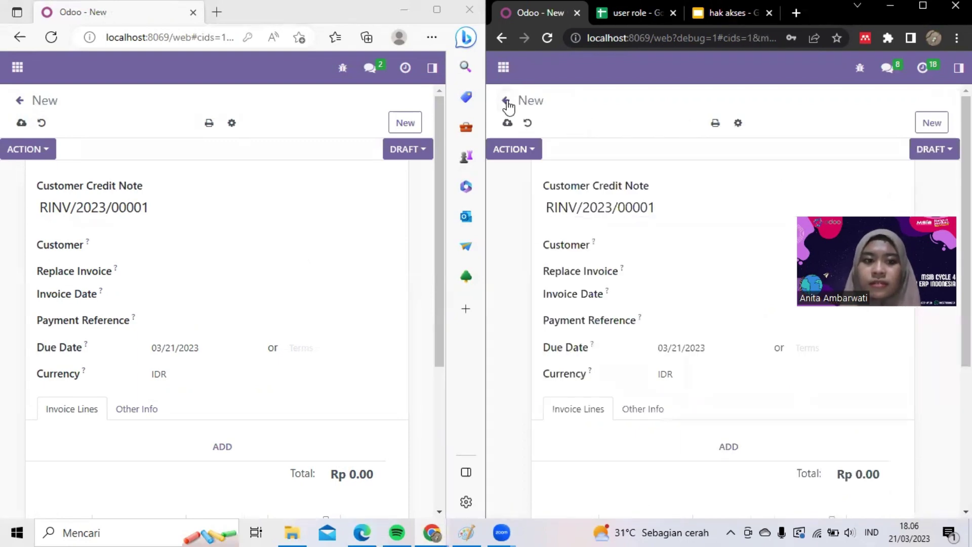
pyautogui.click(16, 101)
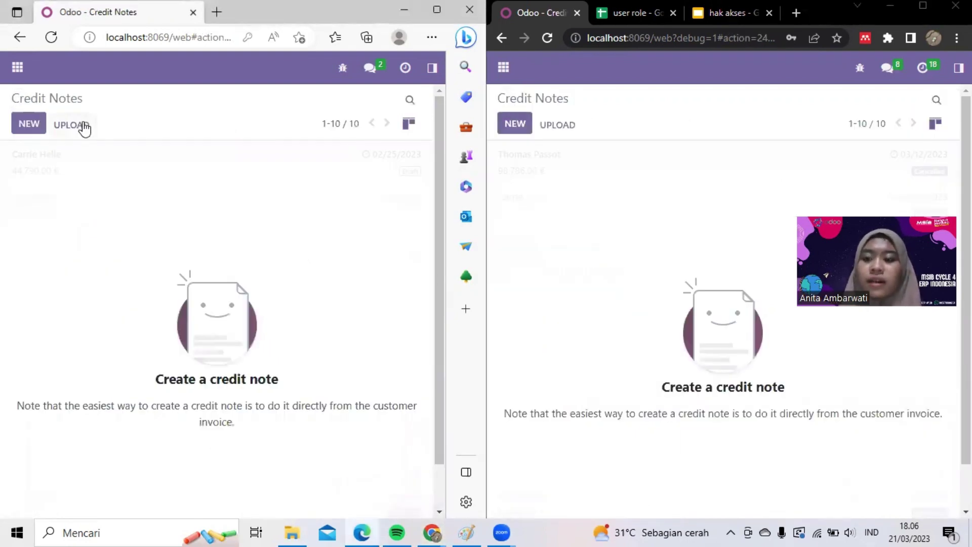
# - Try uploading a credit note in both windows and toggle each Credit Notes list to list and back to cards
pyautogui.click(83, 126)
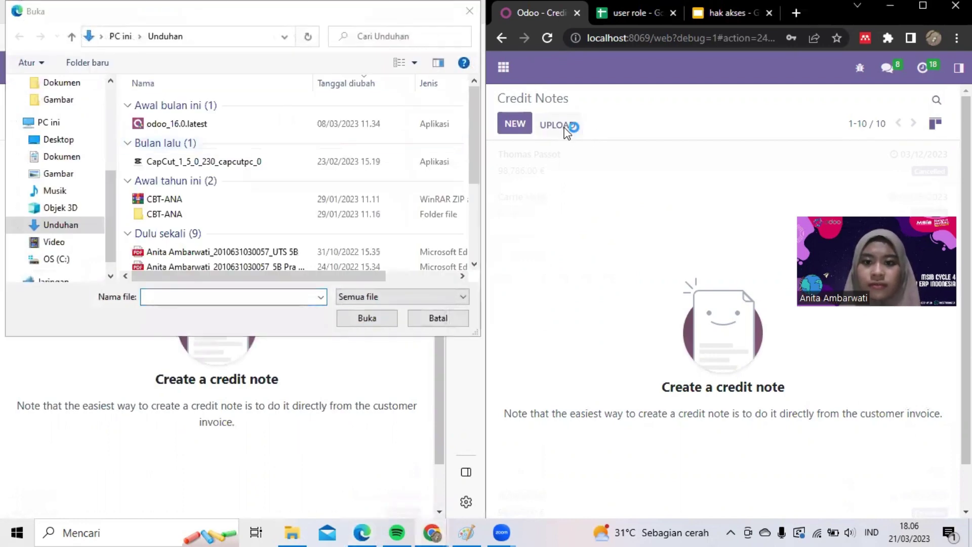
pyautogui.click(567, 126)
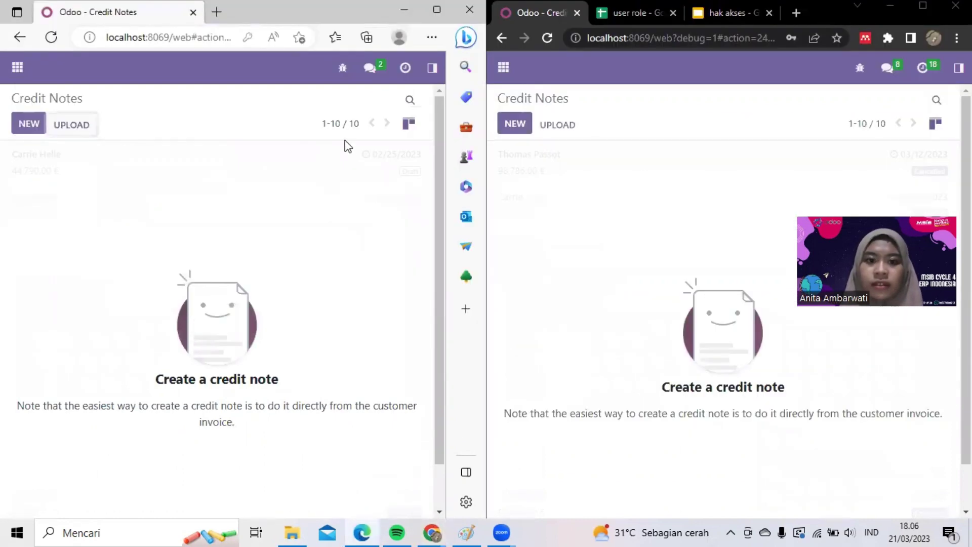
pyautogui.click(410, 100)
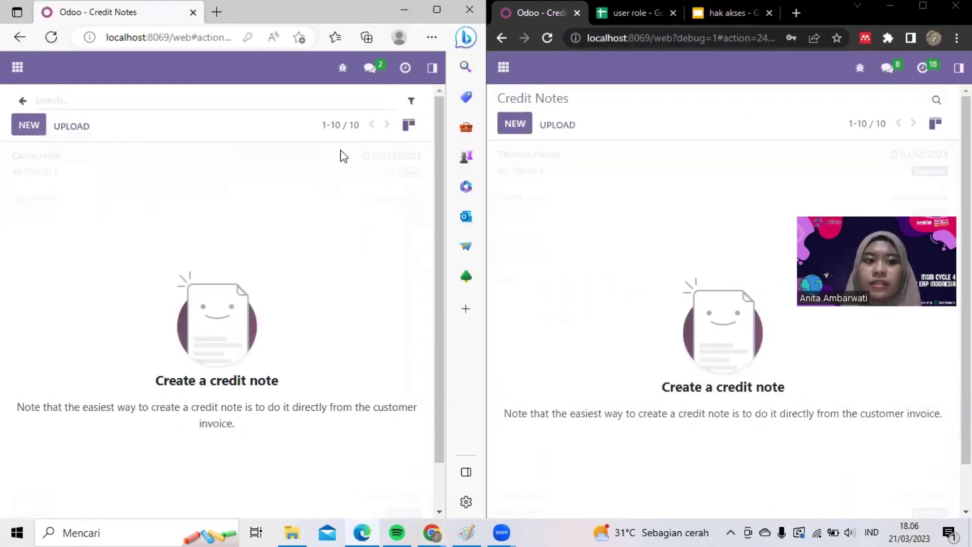
pyautogui.click(408, 125)
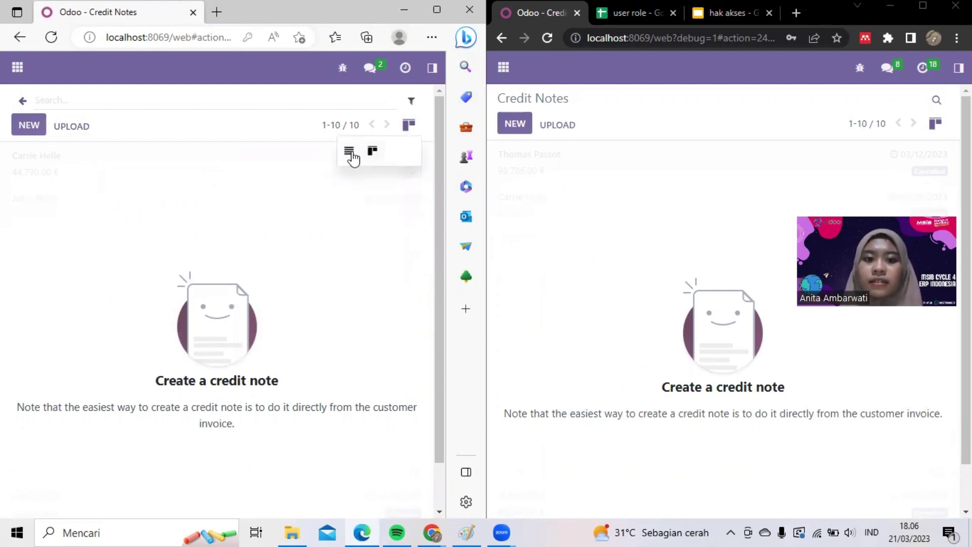
pyautogui.click(350, 154)
pyautogui.click(419, 125)
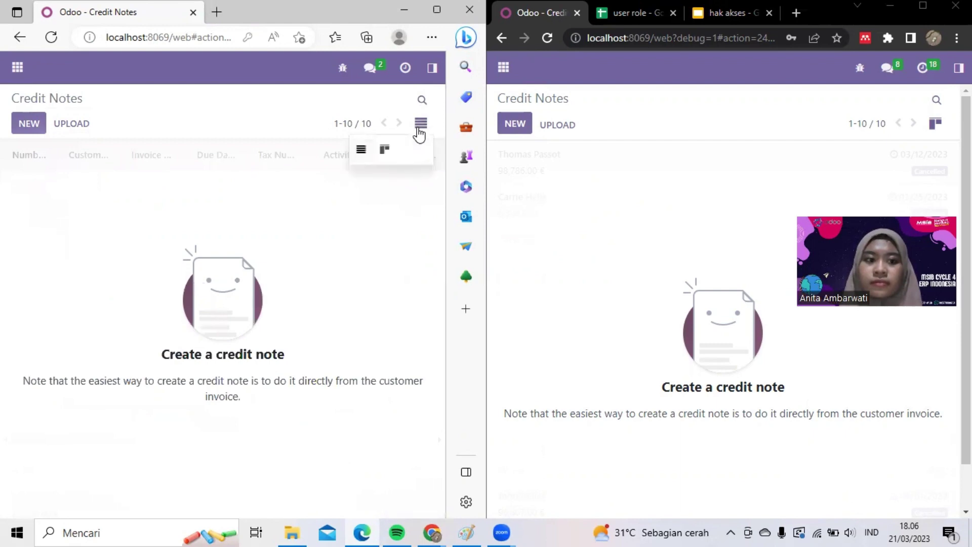
pyautogui.click(383, 150)
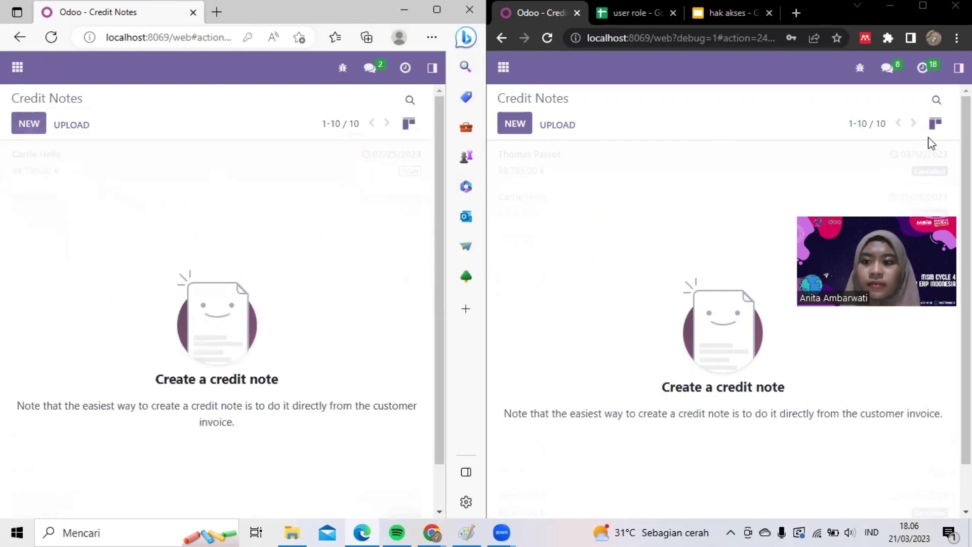
pyautogui.click(935, 125)
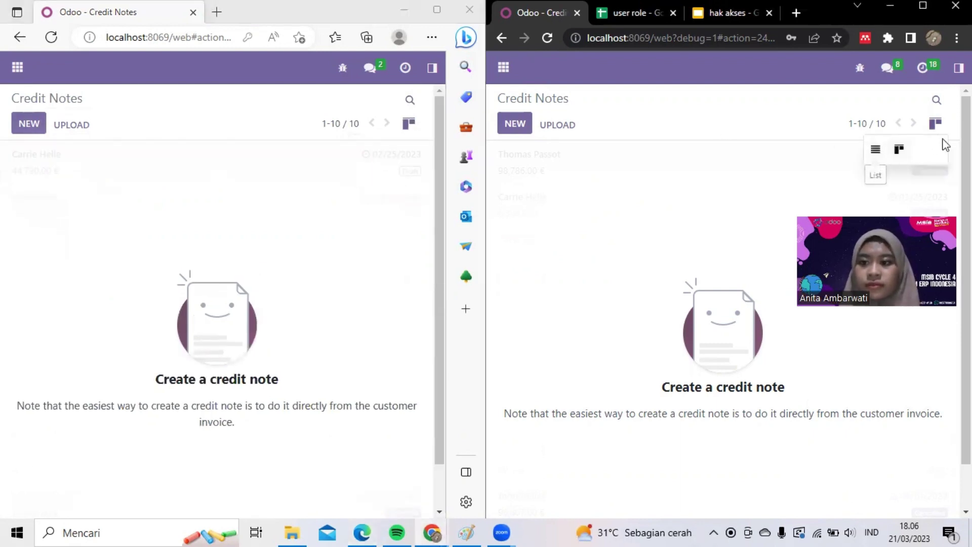
pyautogui.click(875, 150)
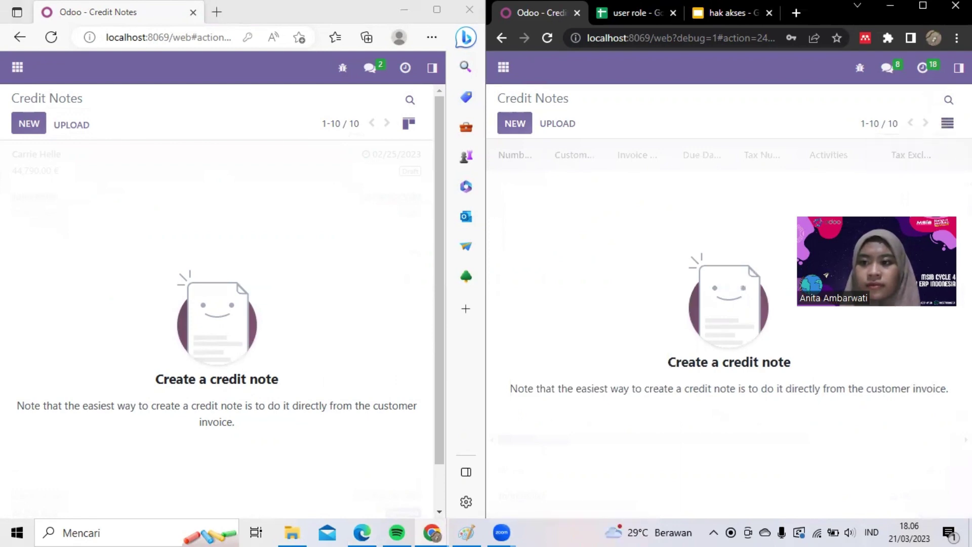
pyautogui.click(944, 125)
pyautogui.click(909, 149)
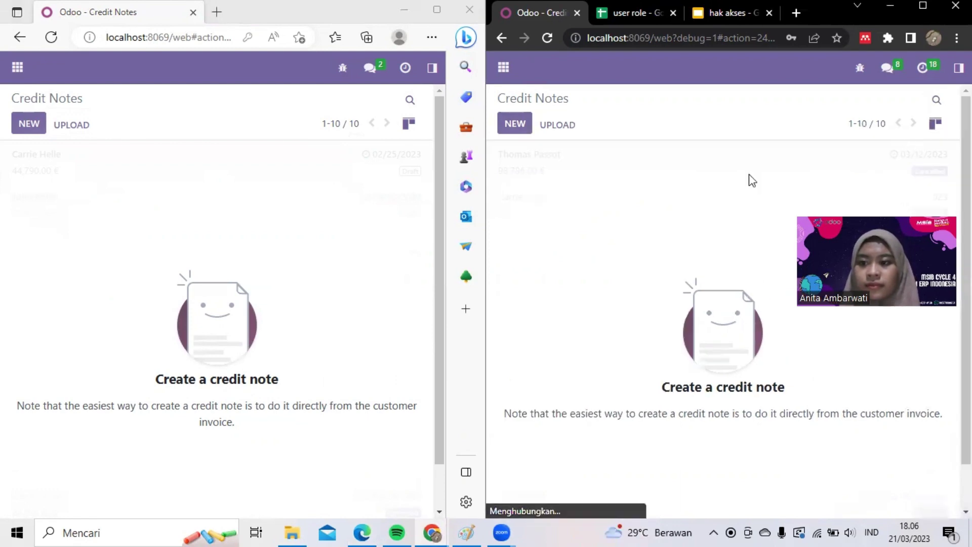
pyautogui.click(290, 229)
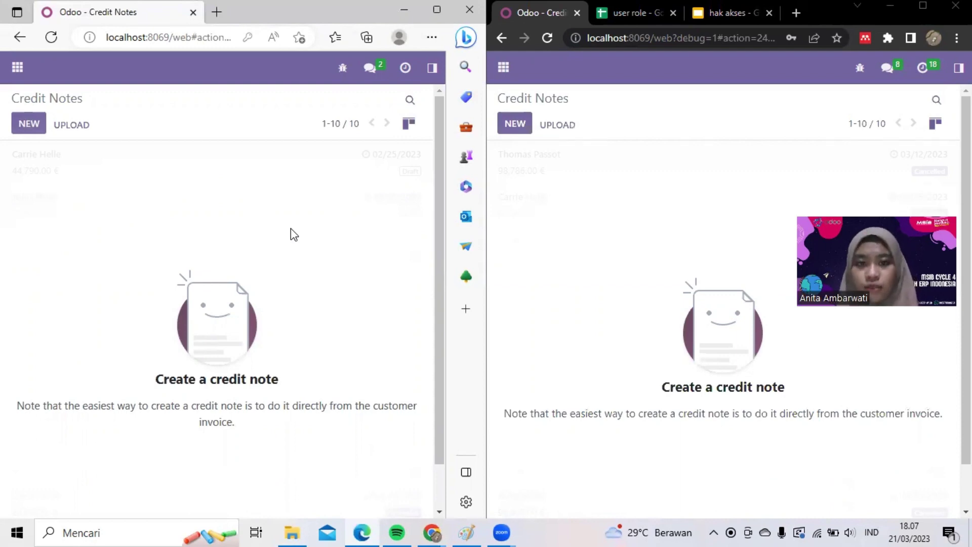
# - Open Customers > Payments in both the invoicing-only user's and the admin's windows
pyautogui.click(432, 68)
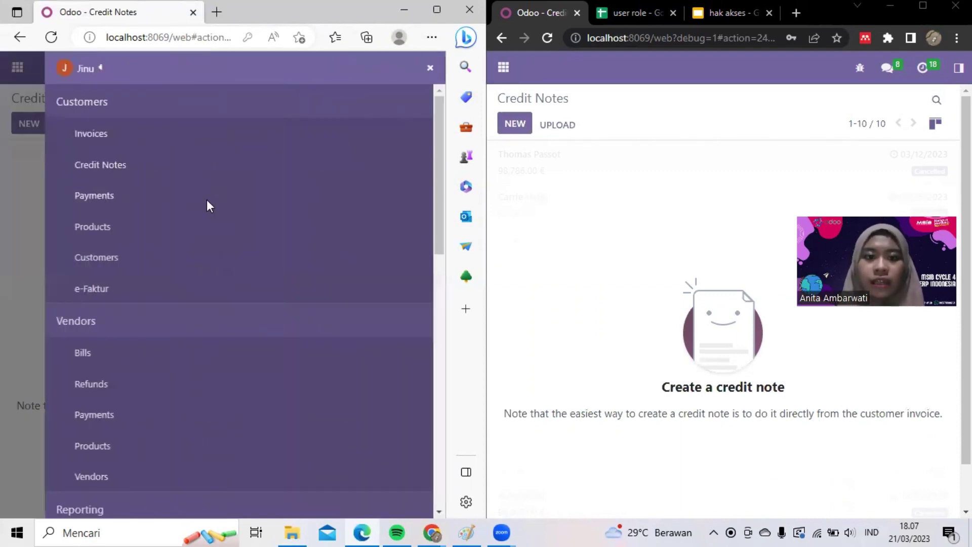
pyautogui.click(120, 201)
pyautogui.click(958, 68)
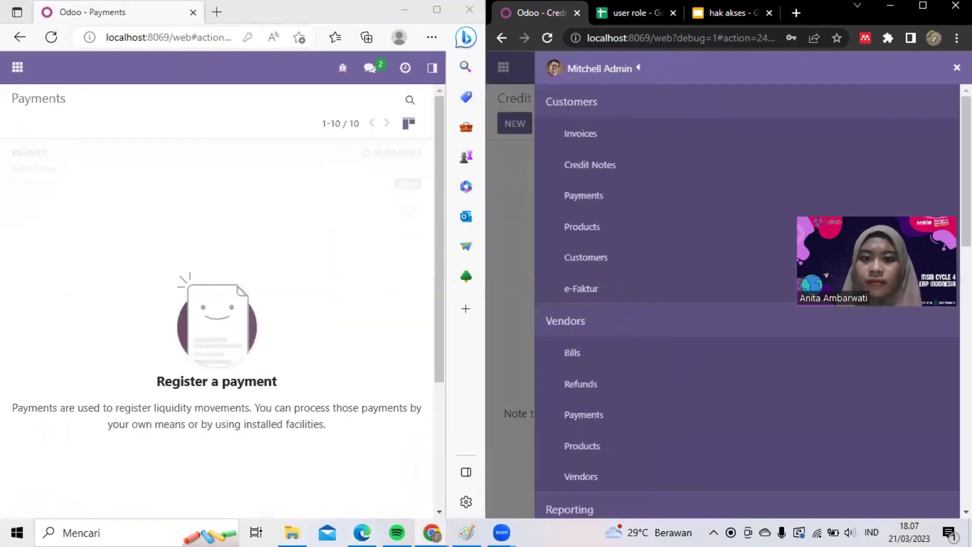
pyautogui.click(581, 193)
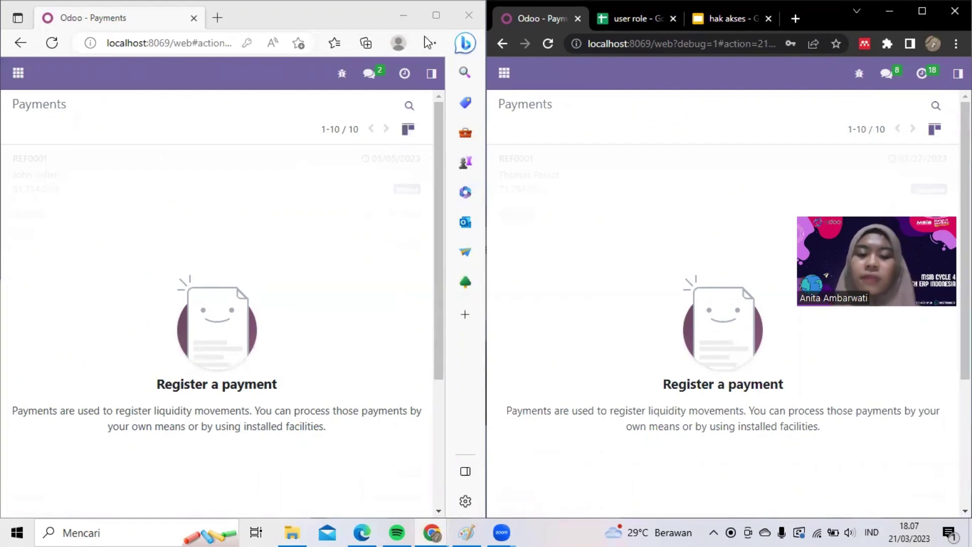
pyautogui.click(426, 76)
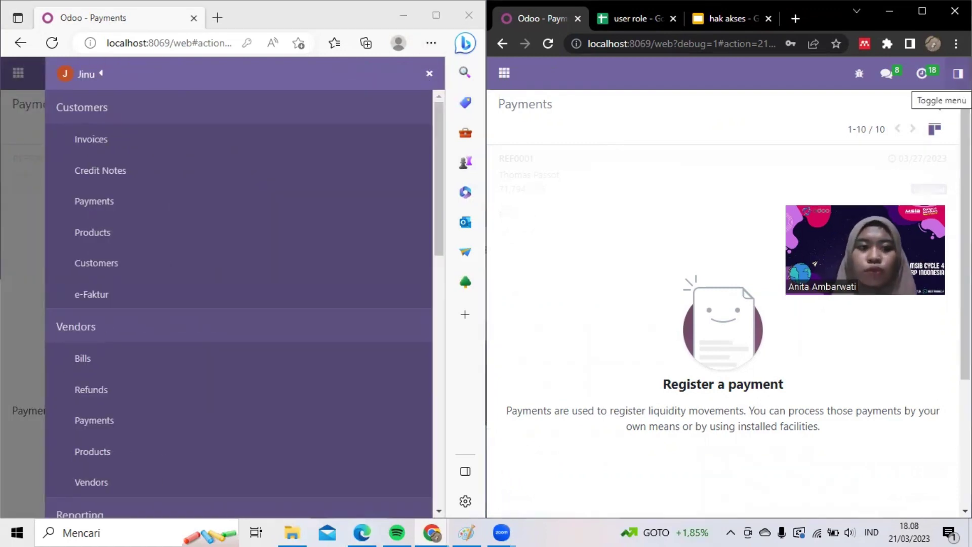
# - Open customer Products in both windows, starting and abandoning a new product as the admin
pyautogui.click(151, 236)
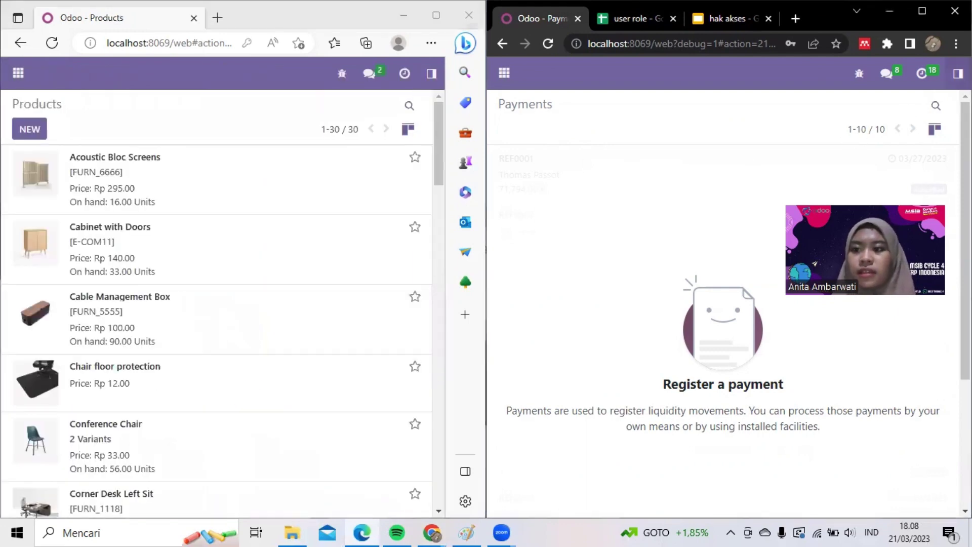
pyautogui.click(957, 73)
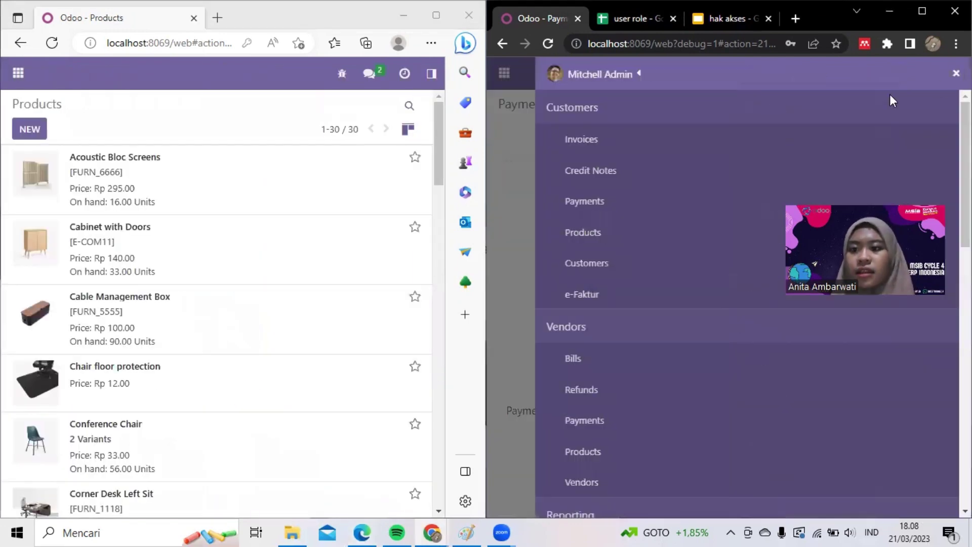
pyautogui.click(578, 233)
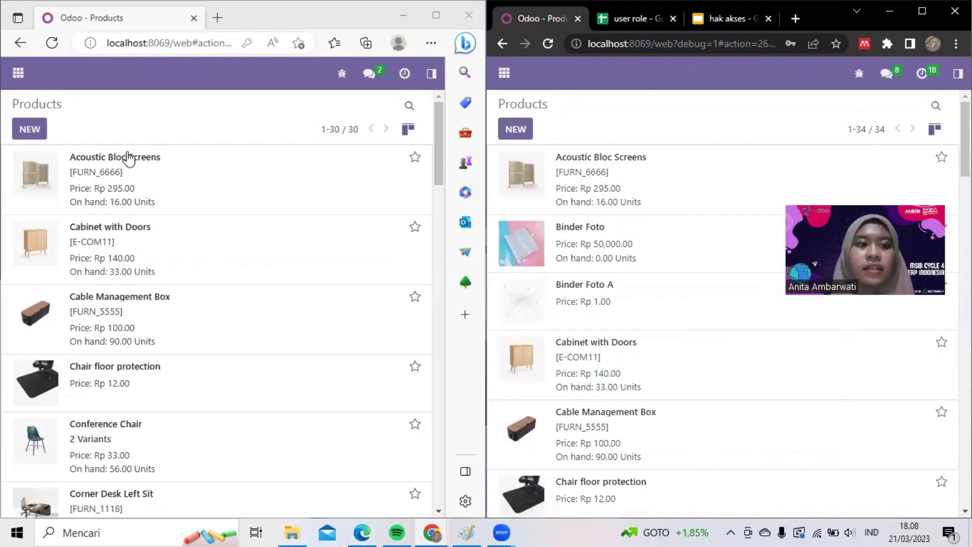
pyautogui.click(19, 134)
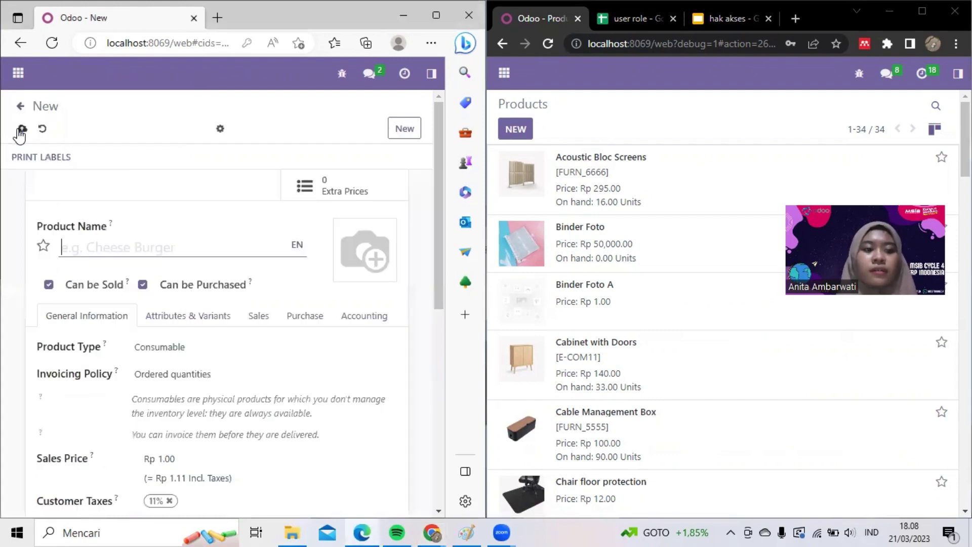
pyautogui.click(510, 135)
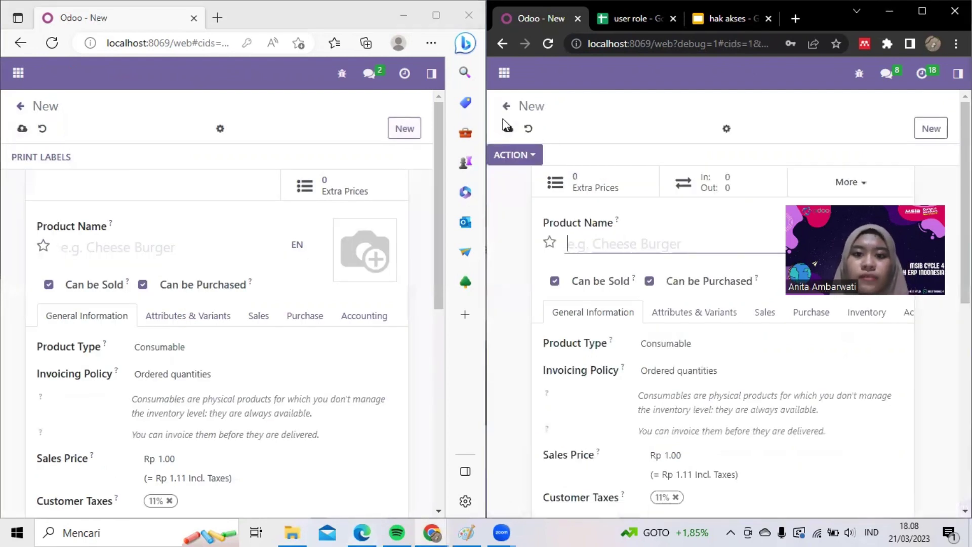
pyautogui.click(506, 106)
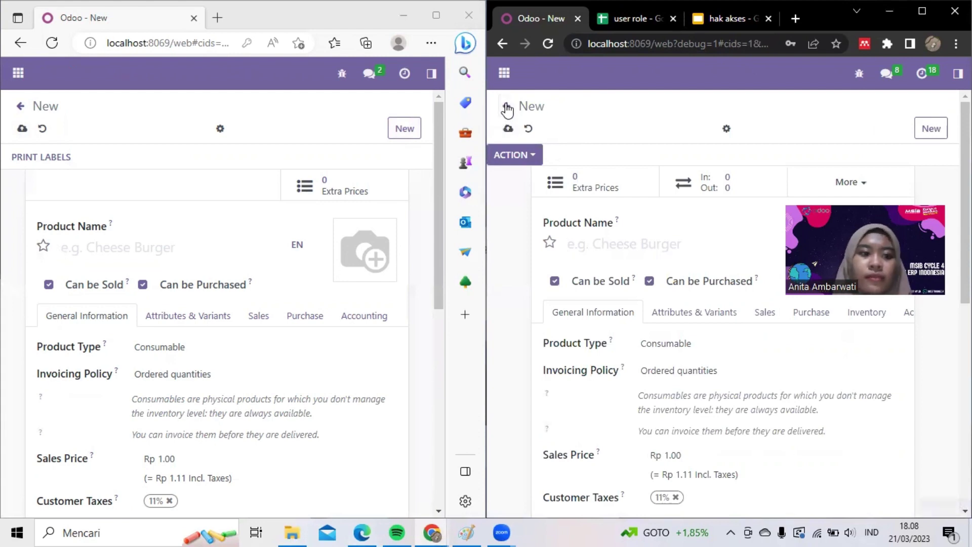
pyautogui.click(20, 108)
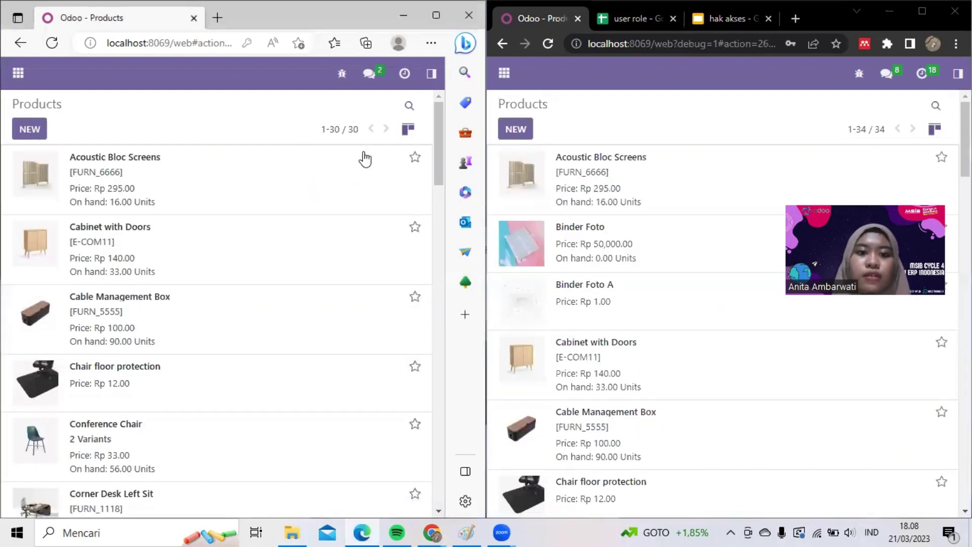
pyautogui.click(406, 131)
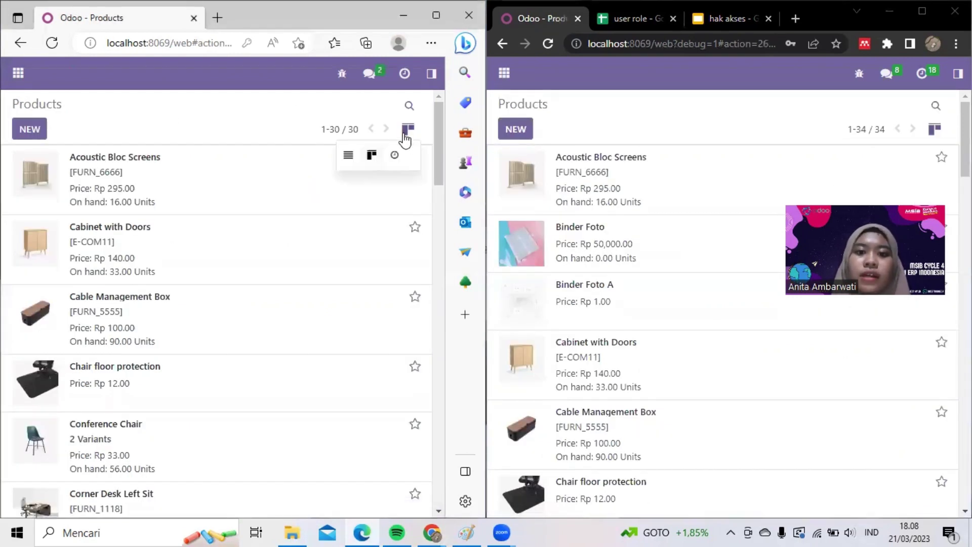
# - Cycle the new user's products through list, card and Activity views, then remove the Can be Sold filter
pyautogui.click(348, 155)
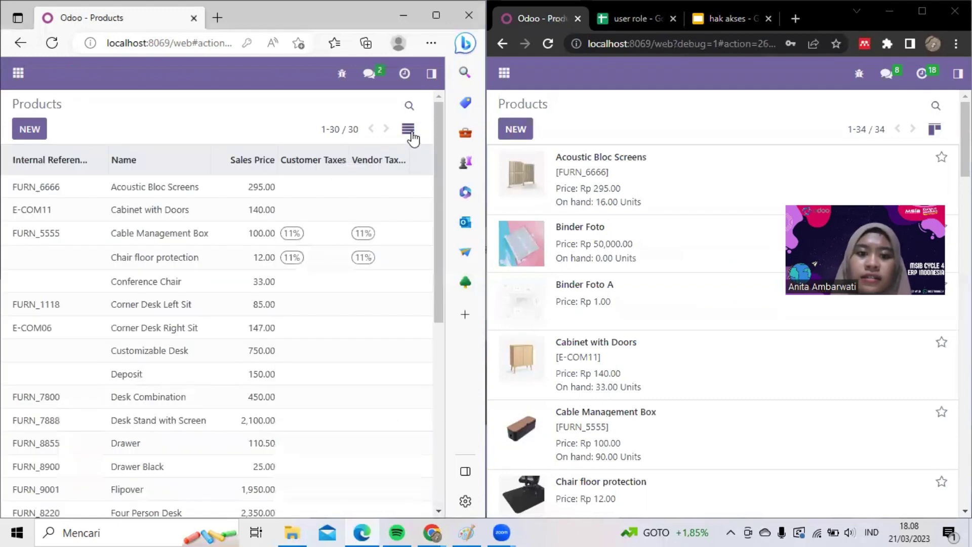
pyautogui.click(413, 136)
pyautogui.click(373, 156)
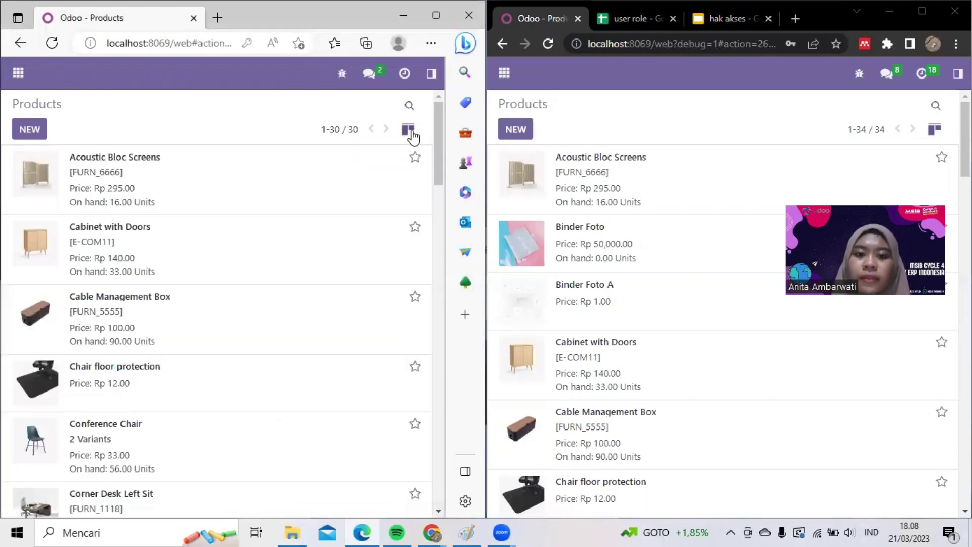
pyautogui.click(413, 135)
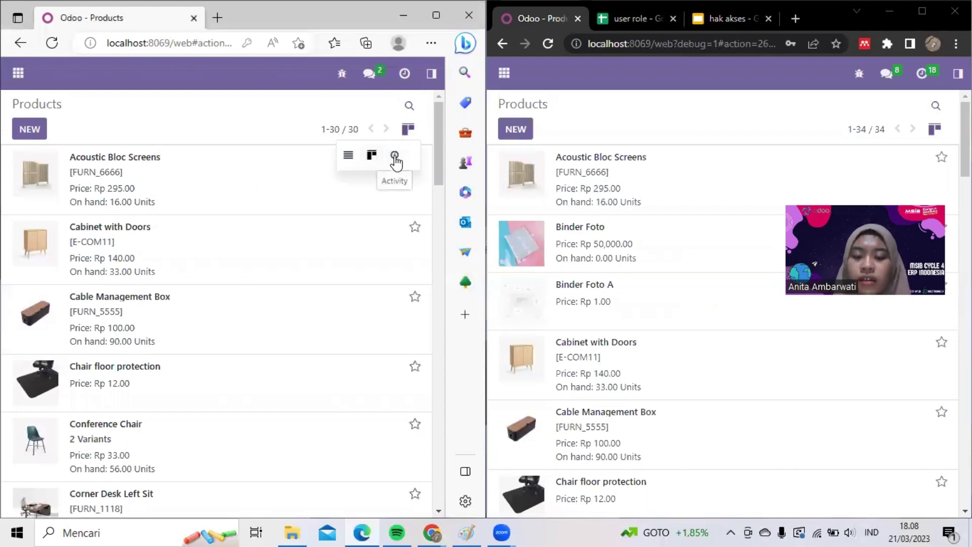
pyautogui.click(395, 155)
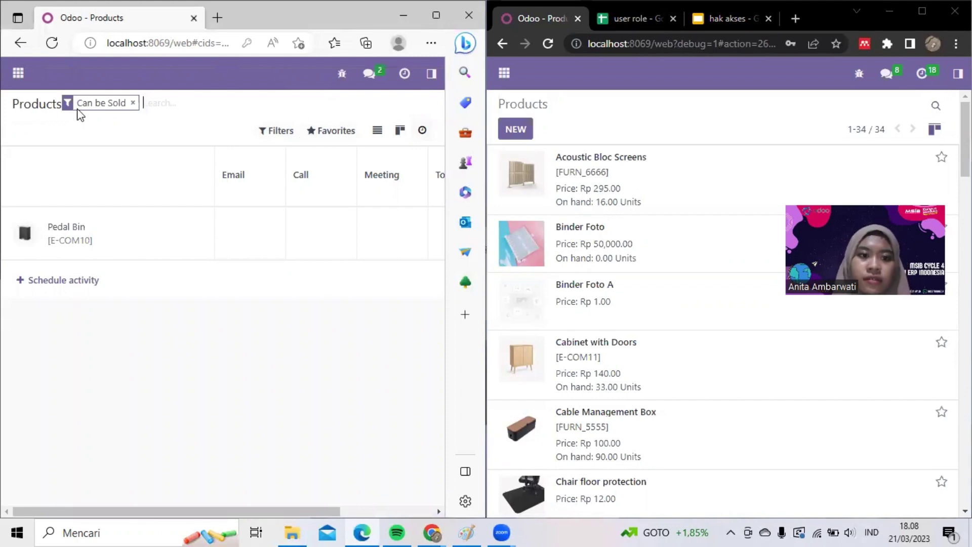
pyautogui.click(133, 102)
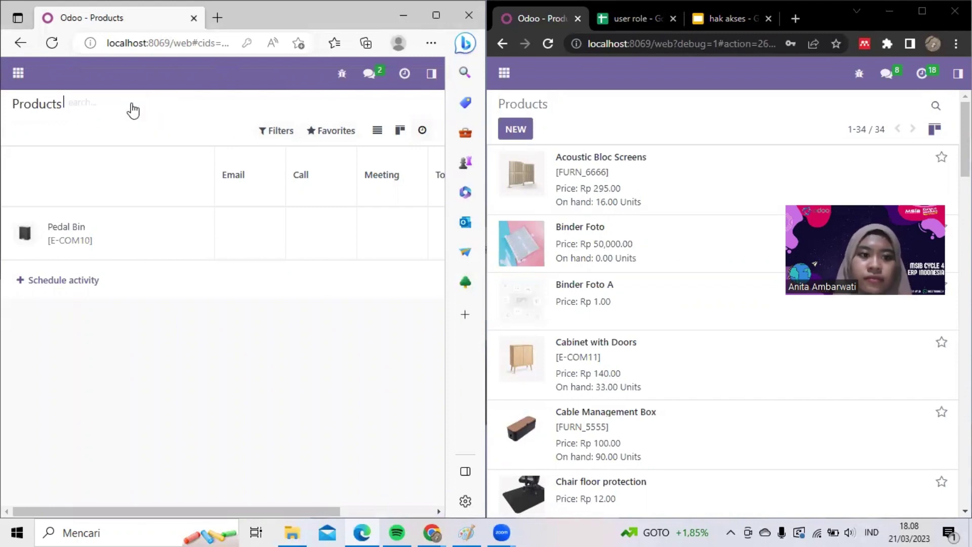
pyautogui.click(430, 74)
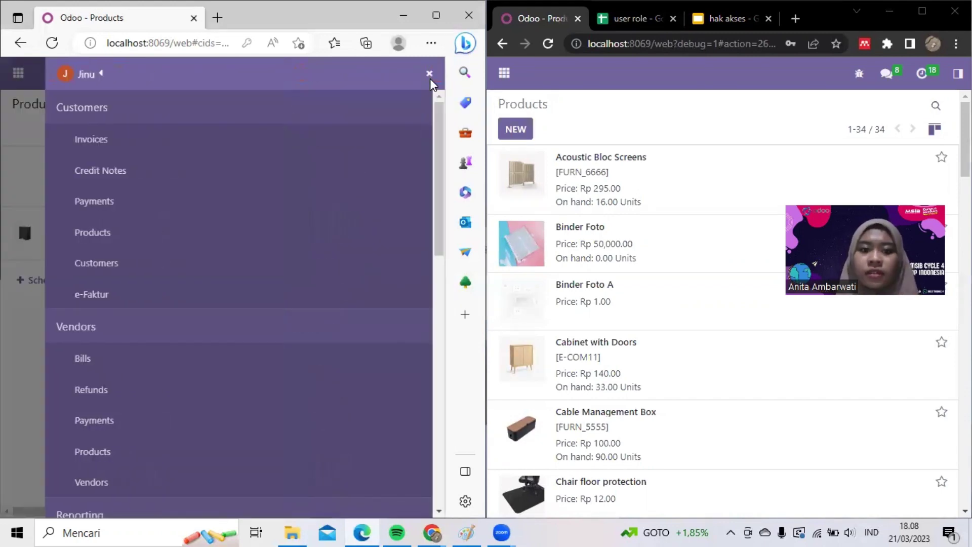
# - Open Customers in both windows, start and abandon a new customer as admin, and compare layout options
pyautogui.click(115, 254)
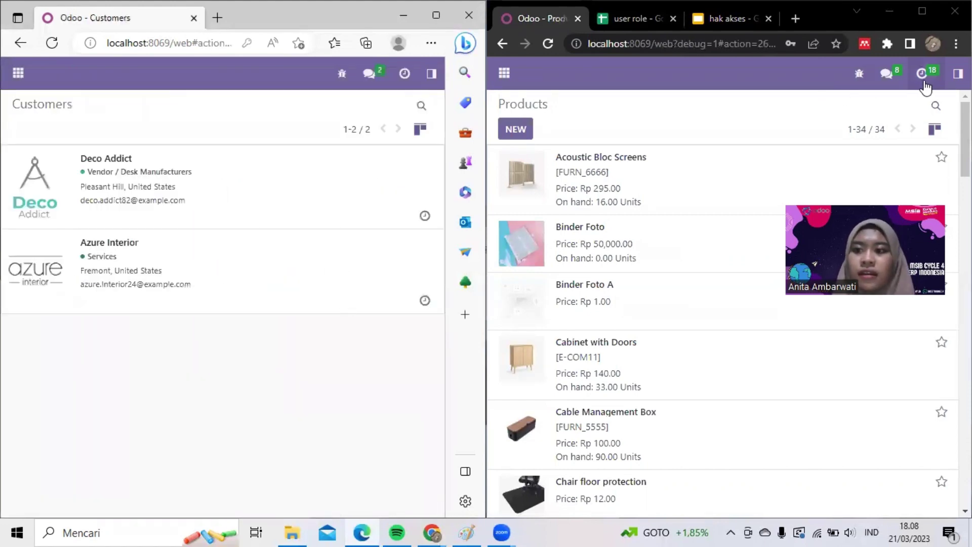
pyautogui.click(957, 73)
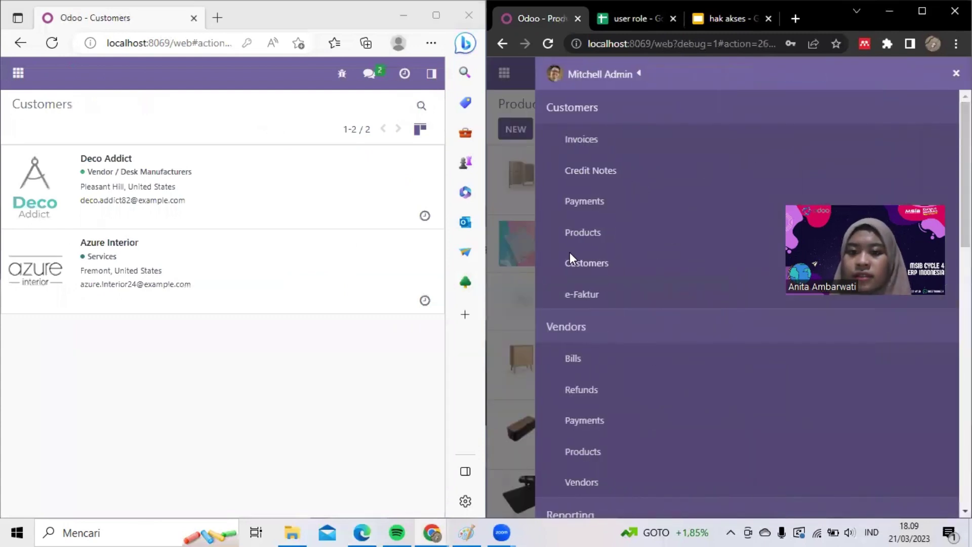
pyautogui.click(572, 260)
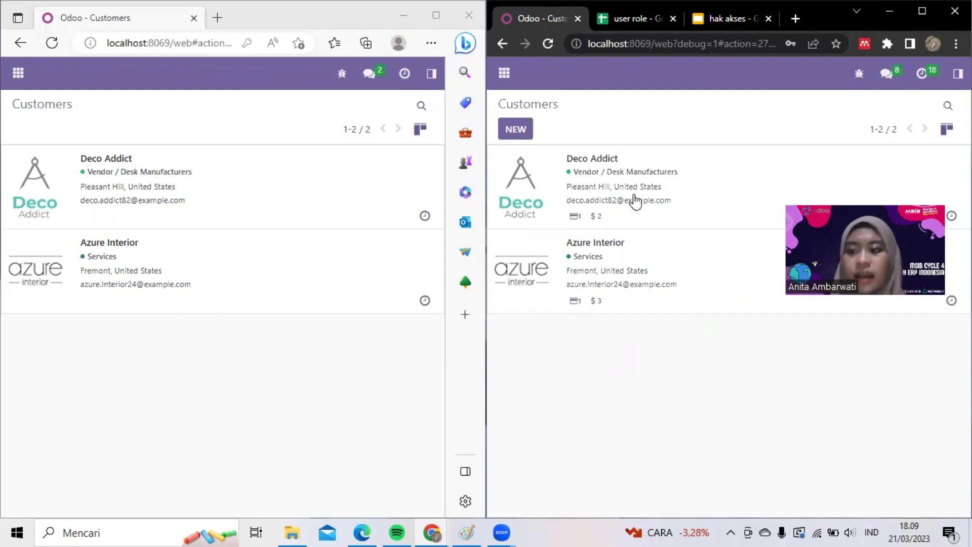
pyautogui.click(516, 133)
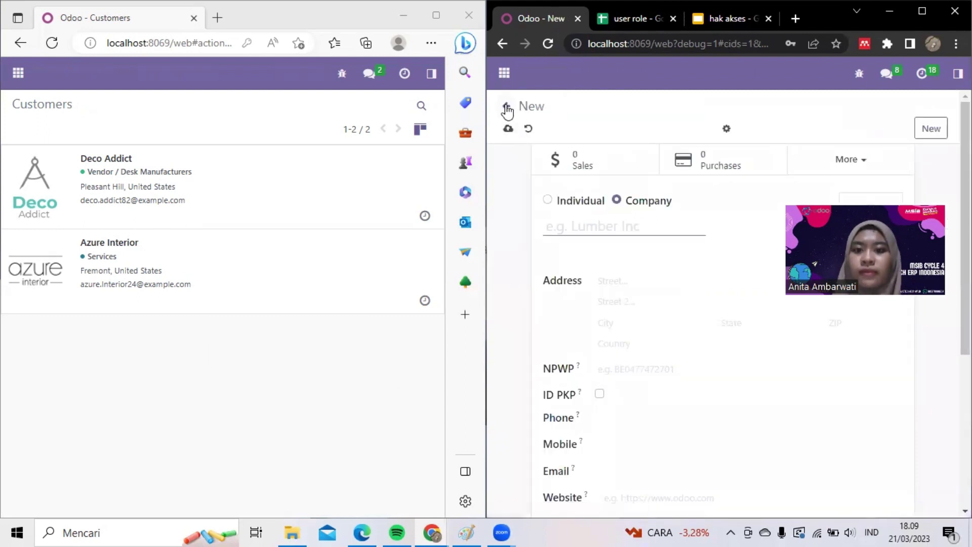
pyautogui.click(507, 108)
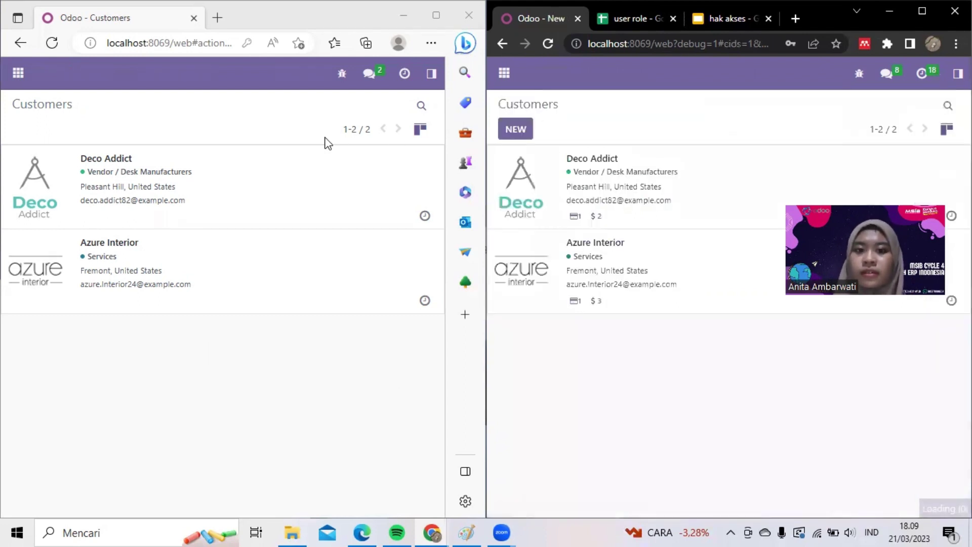
pyautogui.click(420, 129)
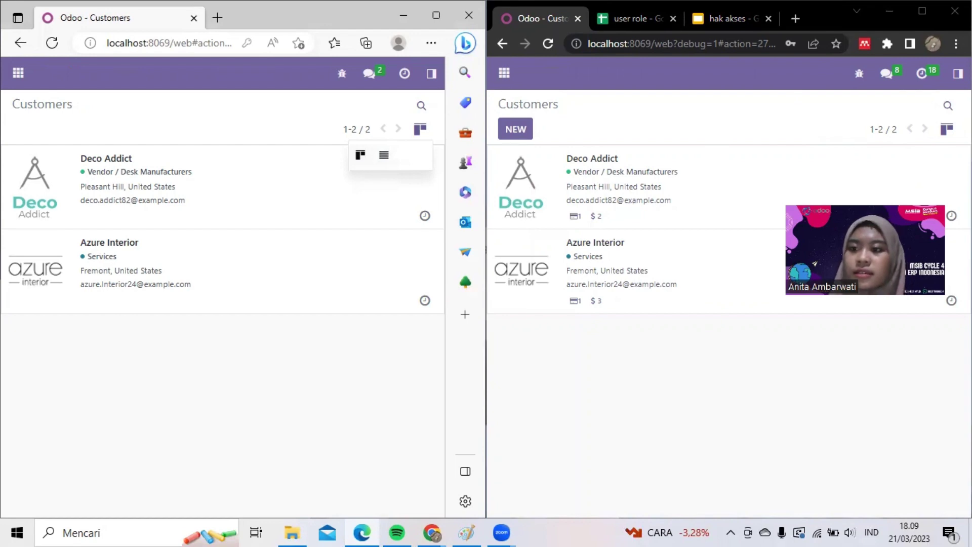
pyautogui.click(946, 129)
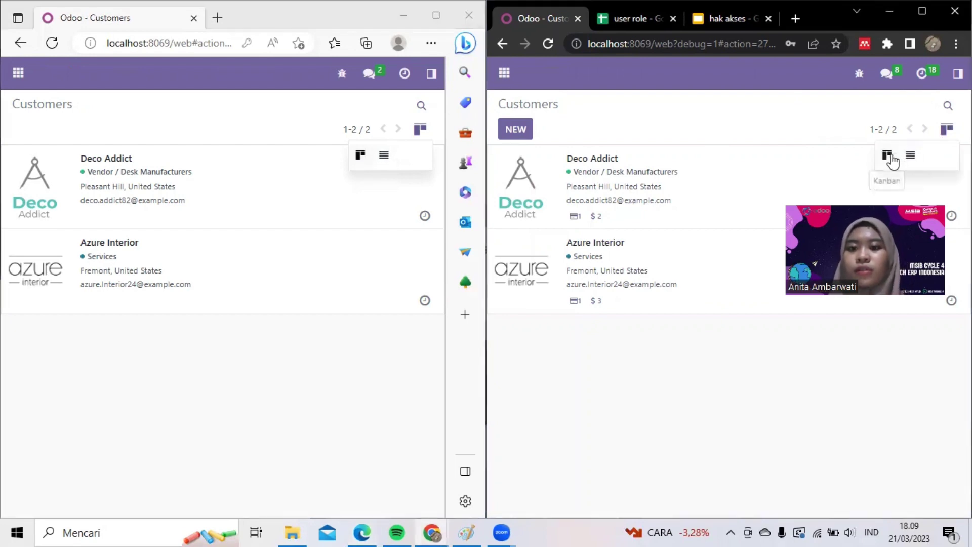
pyautogui.click(751, 128)
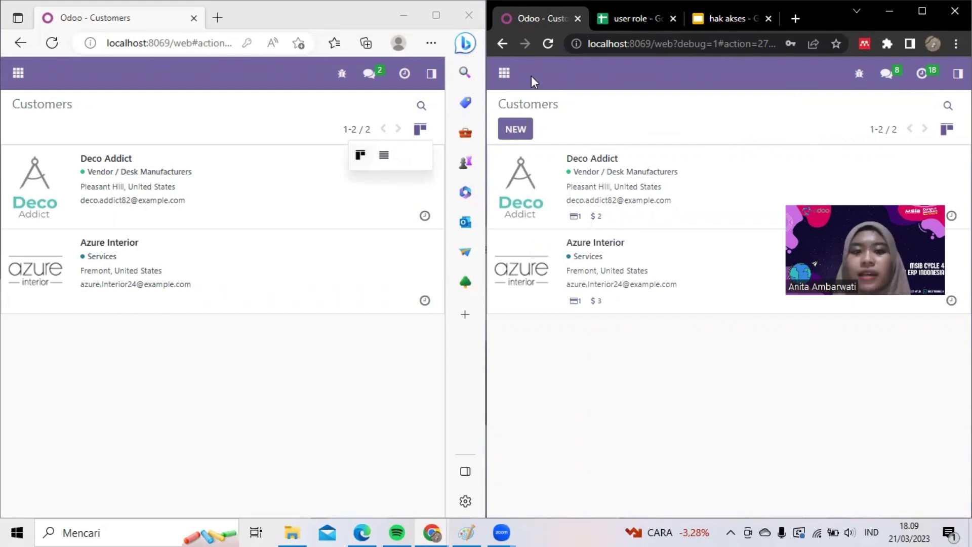
pyautogui.click(432, 74)
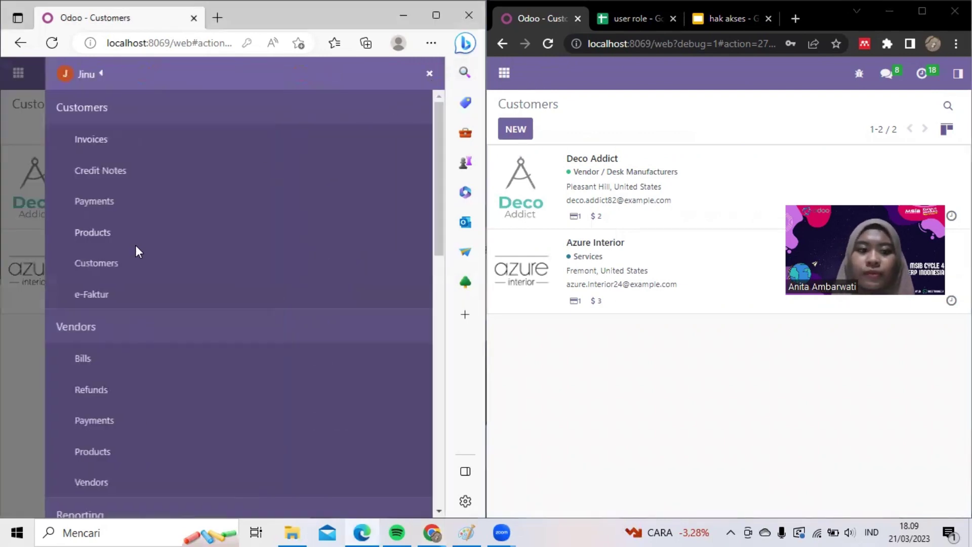
# - Open e-Faktur in both windows and add a new number-range row in each
pyautogui.click(112, 292)
pyautogui.click(958, 74)
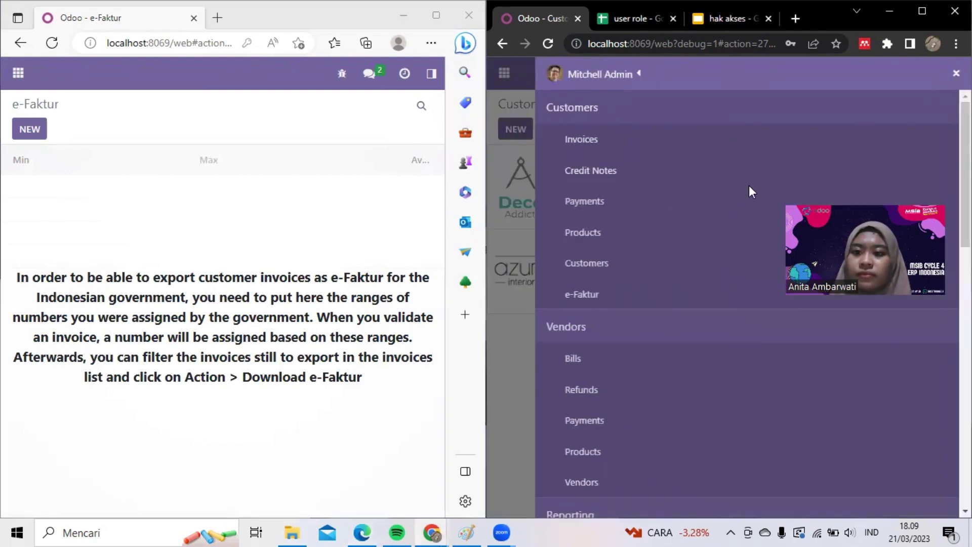
pyautogui.click(600, 295)
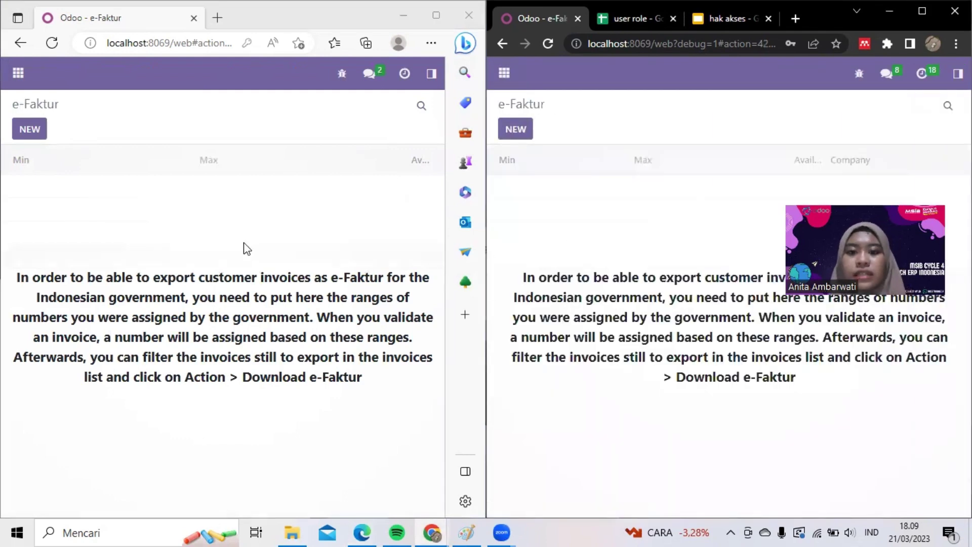
pyautogui.click(34, 134)
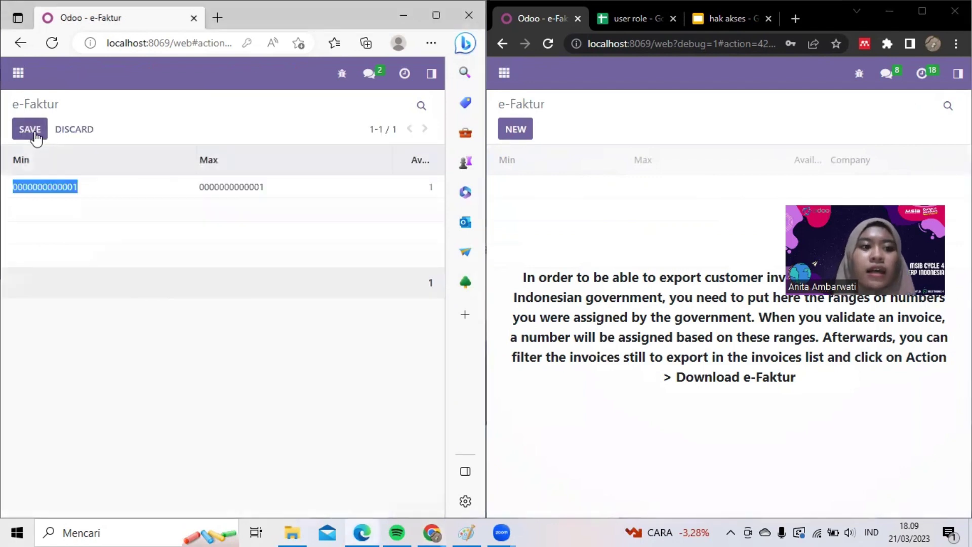
pyautogui.click(526, 134)
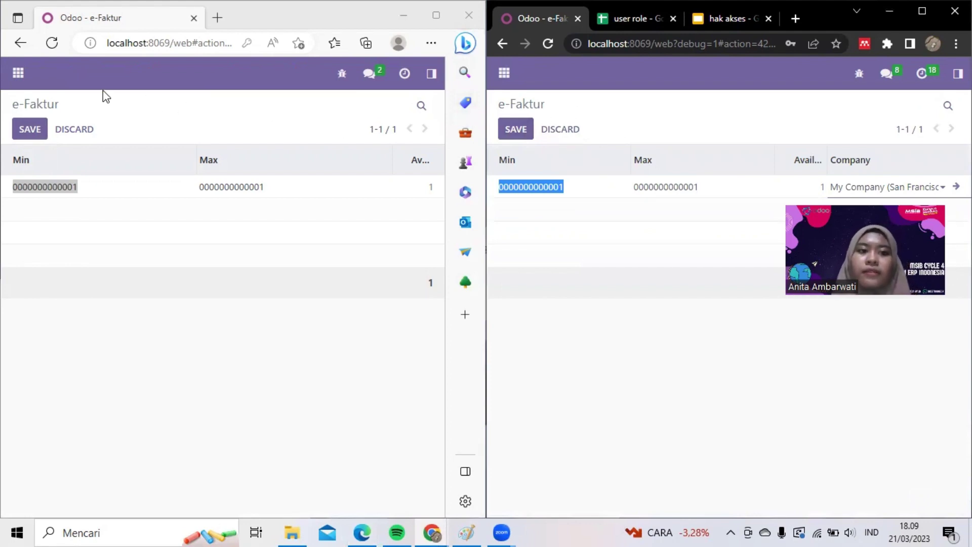
pyautogui.click(430, 74)
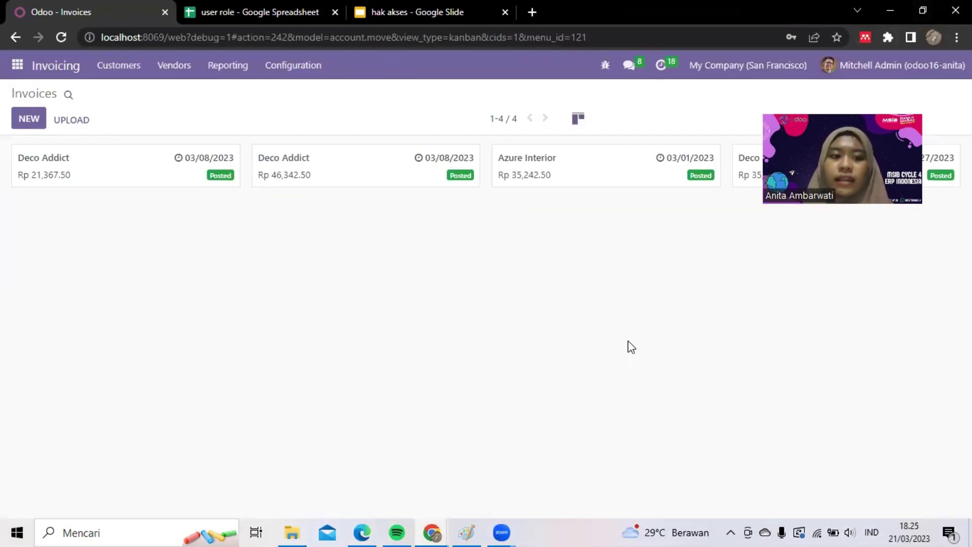
# - Go to Settings > Users & Companies > Users to view the 8 internal users' statuses
pyautogui.click(12, 66)
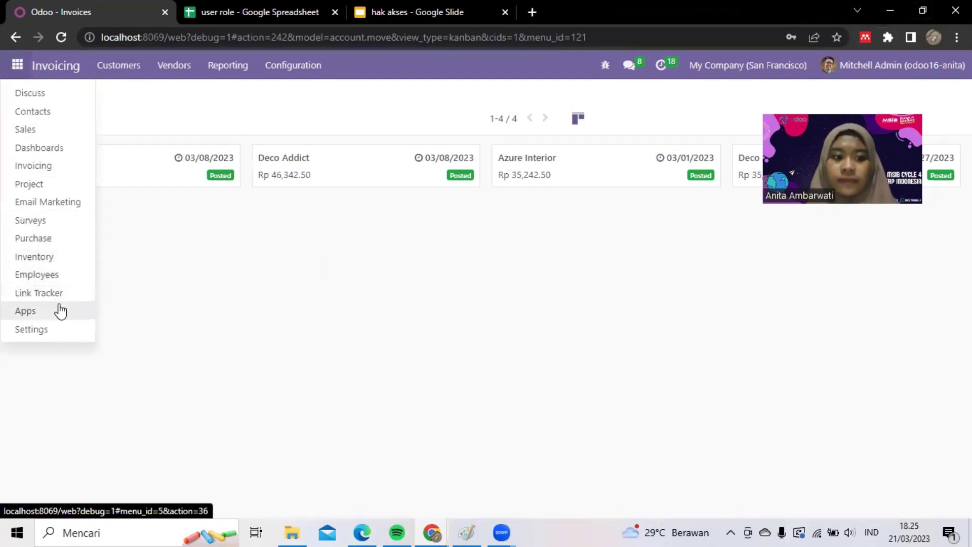
pyautogui.click(52, 335)
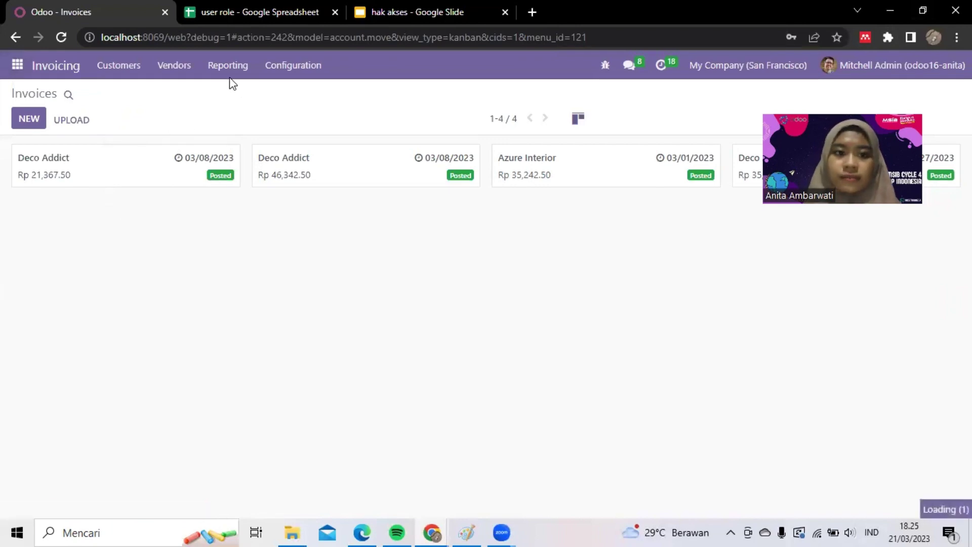
pyautogui.click(215, 70)
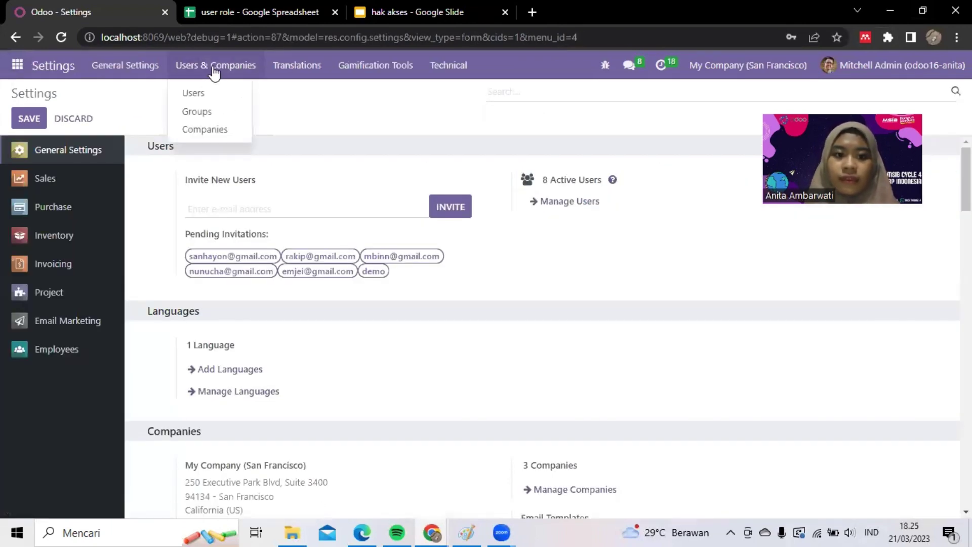
pyautogui.click(208, 94)
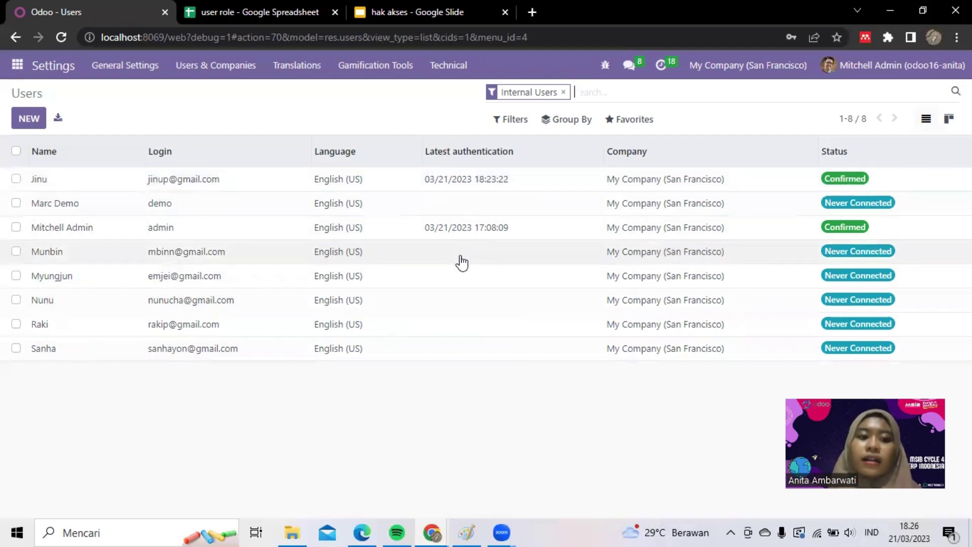
# - Open a never-connected user's record and select their login e-mail to copy it
pyautogui.click(438, 254)
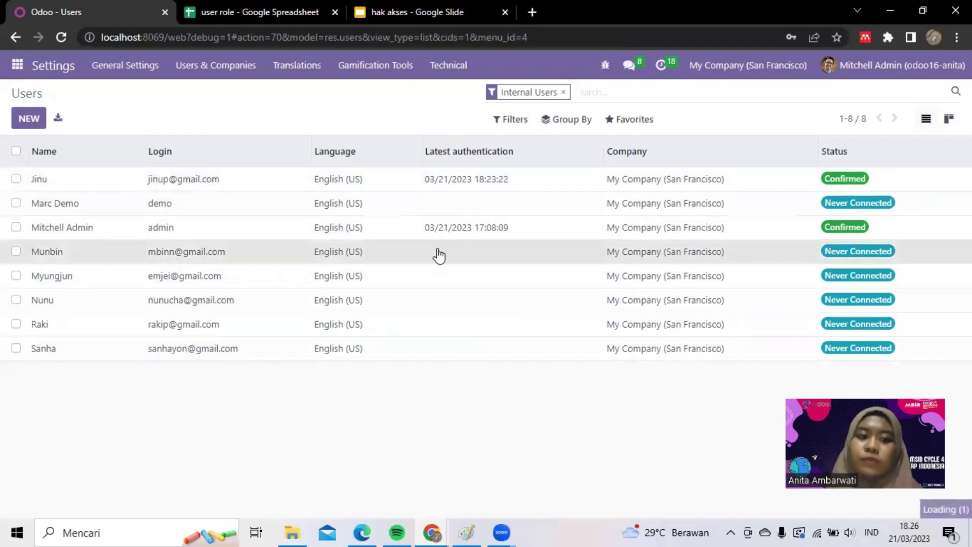
pyautogui.scroll(-1, 401, 319)
pyautogui.click(223, 243)
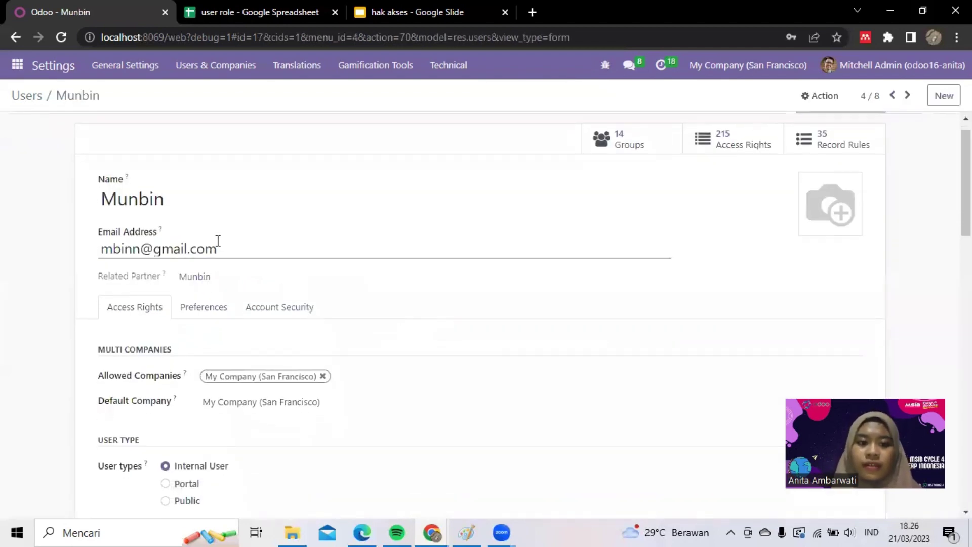
pyautogui.moveTo(224, 246); pyautogui.dragTo(100, 251)
pyautogui.hotkey('ctrl', 'c')
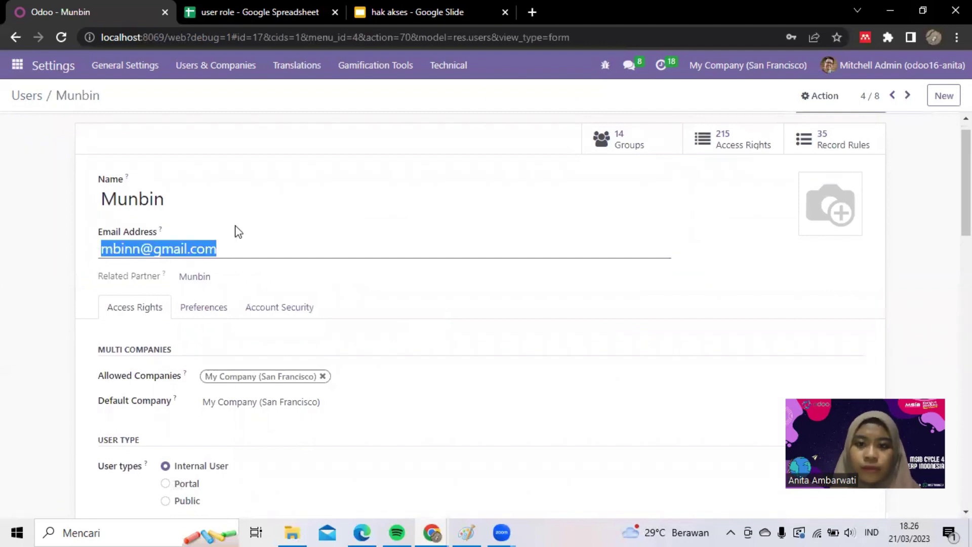
# - In the maximized Edge window, log the restricted user out of Odoo
pyautogui.click(363, 532)
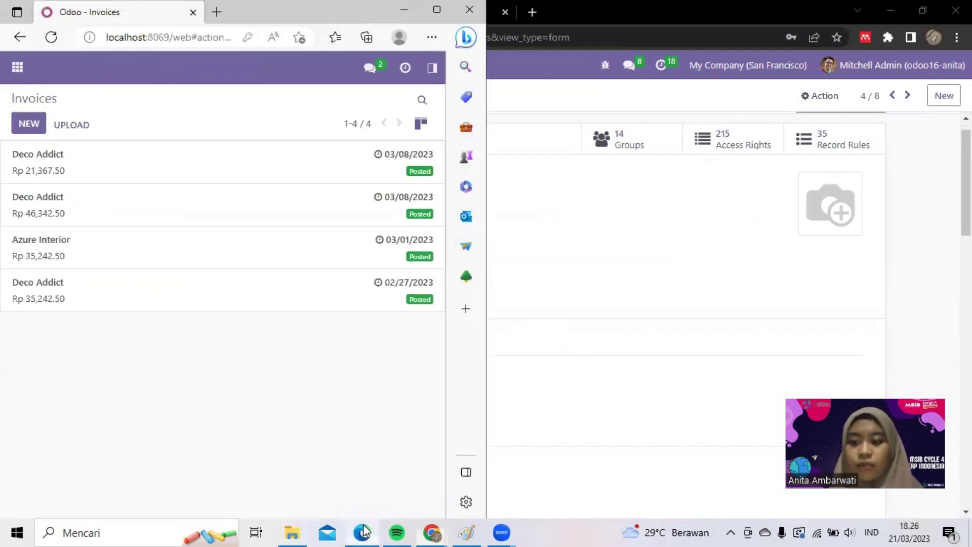
pyautogui.click(444, 7)
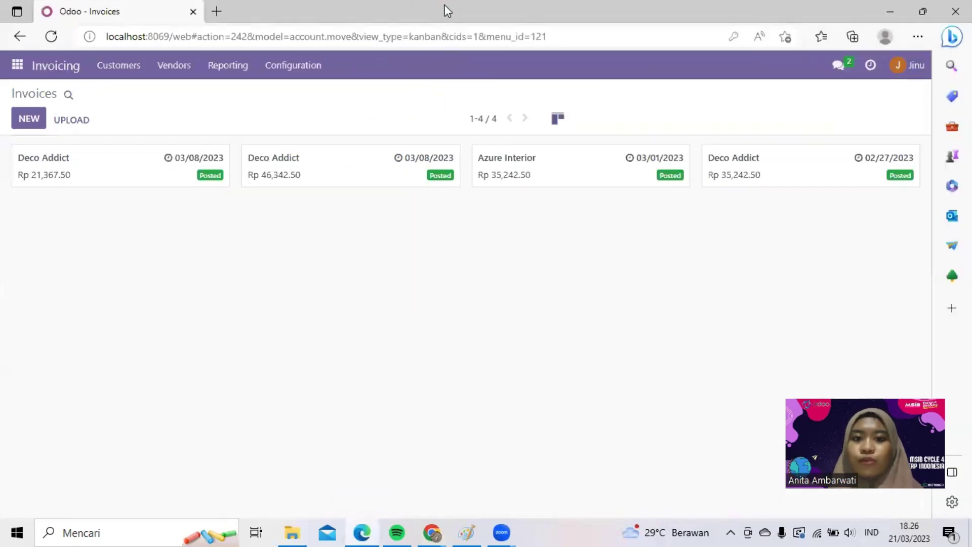
pyautogui.click(911, 65)
pyautogui.click(851, 197)
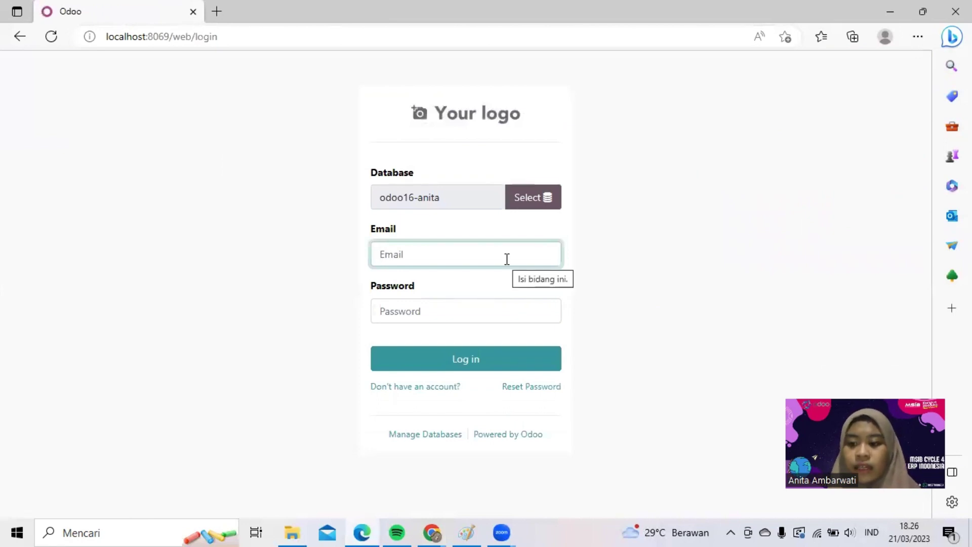
# - Sign in on the Odoo login page with the copied e-mail and the user's password
pyautogui.hotkey('ctrl', 'v')
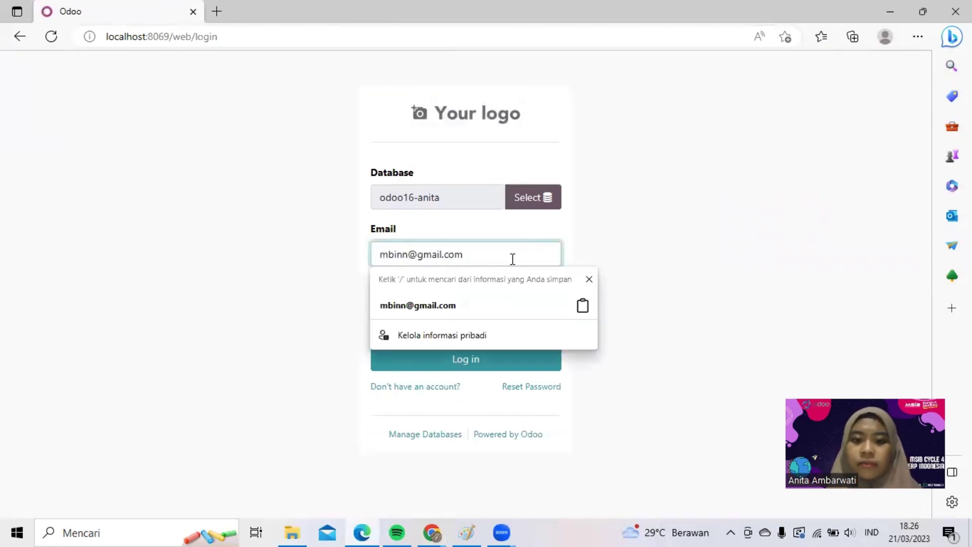
pyautogui.press('Down')
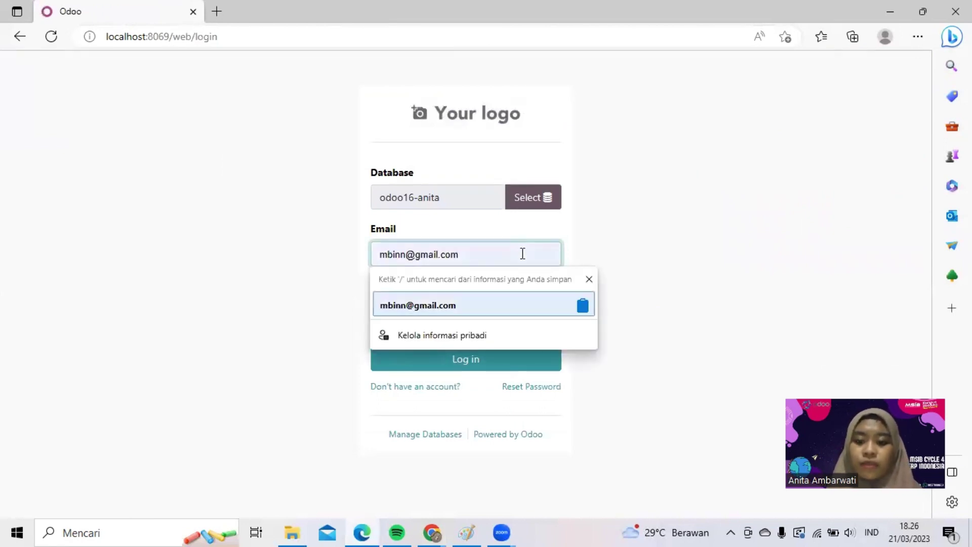
pyautogui.click(665, 238)
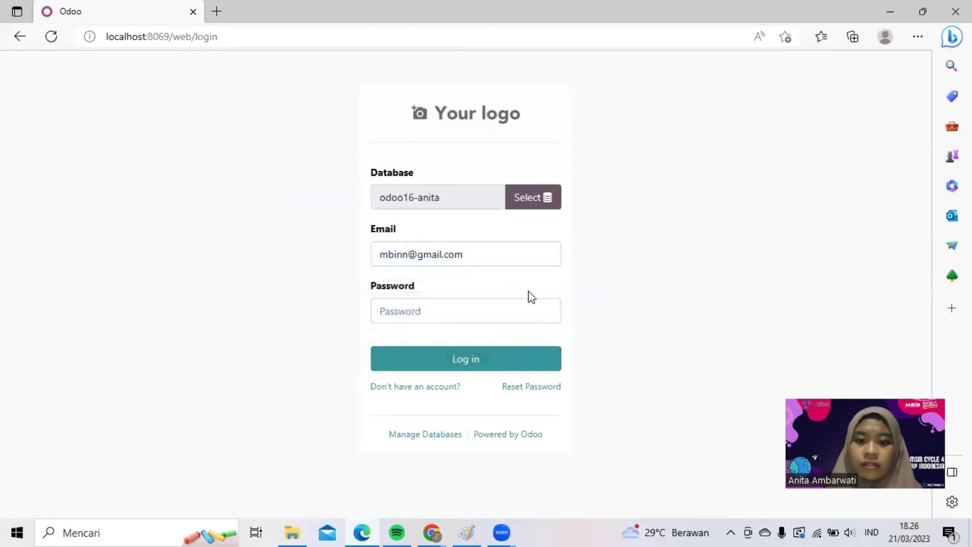
pyautogui.click(518, 304)
pyautogui.write('adm')
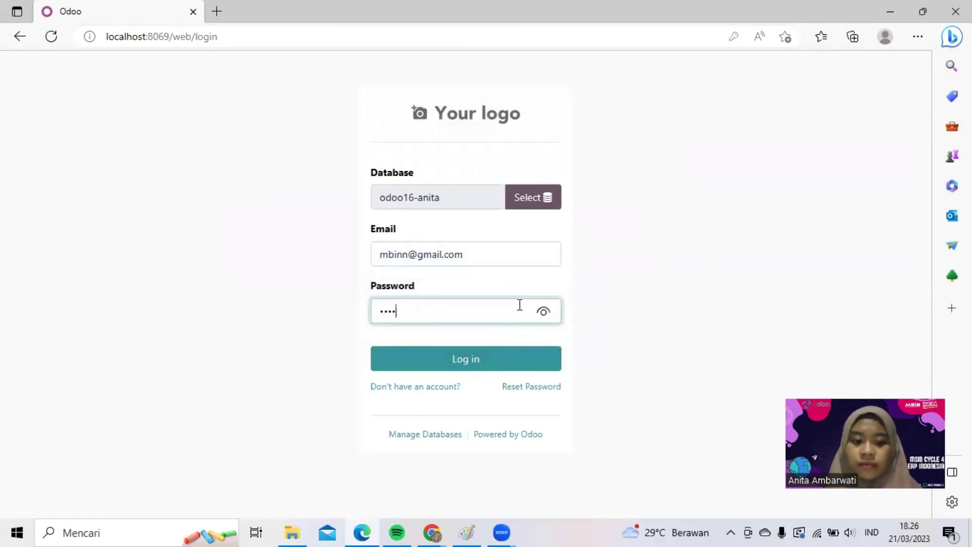
pyautogui.click(481, 359)
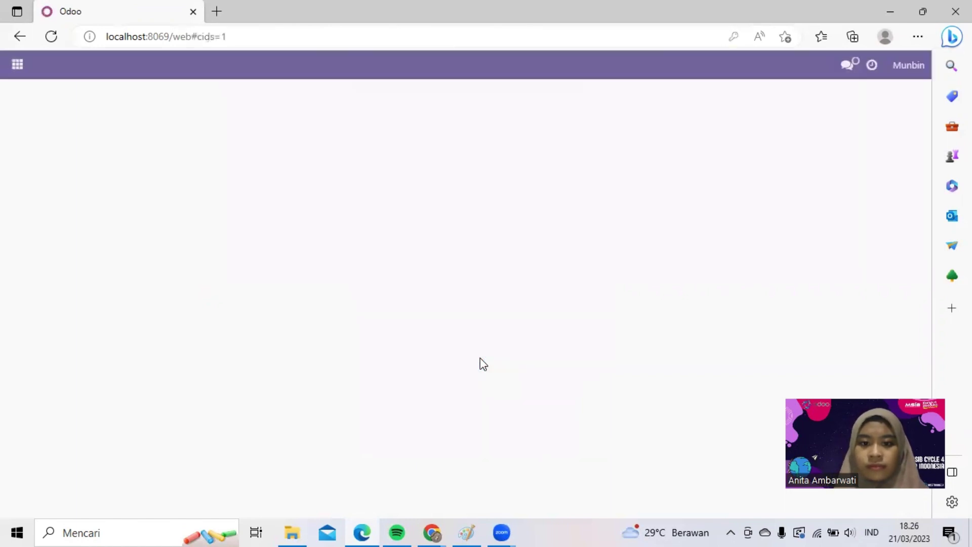
# - Log this user out and return to the admin's user form in Chrome
pyautogui.click(900, 65)
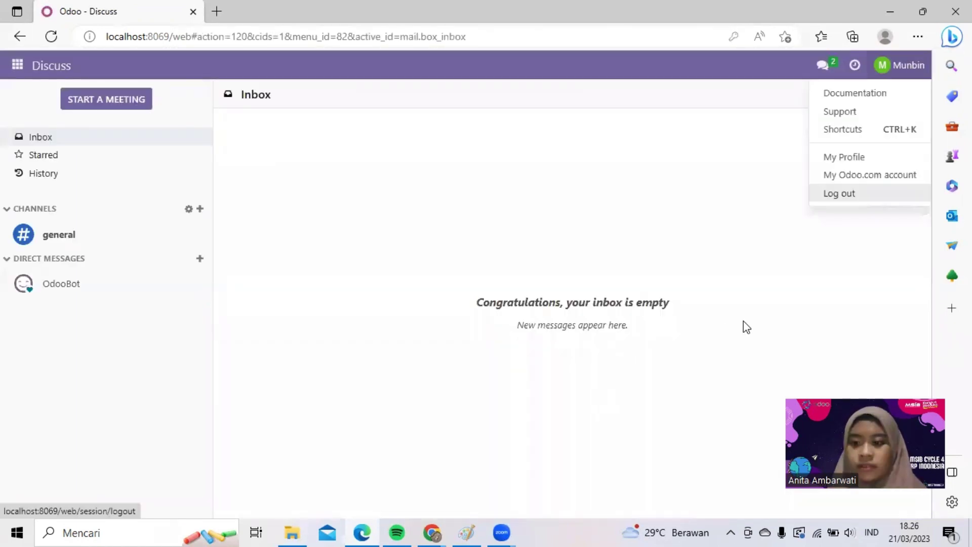
pyautogui.click(869, 199)
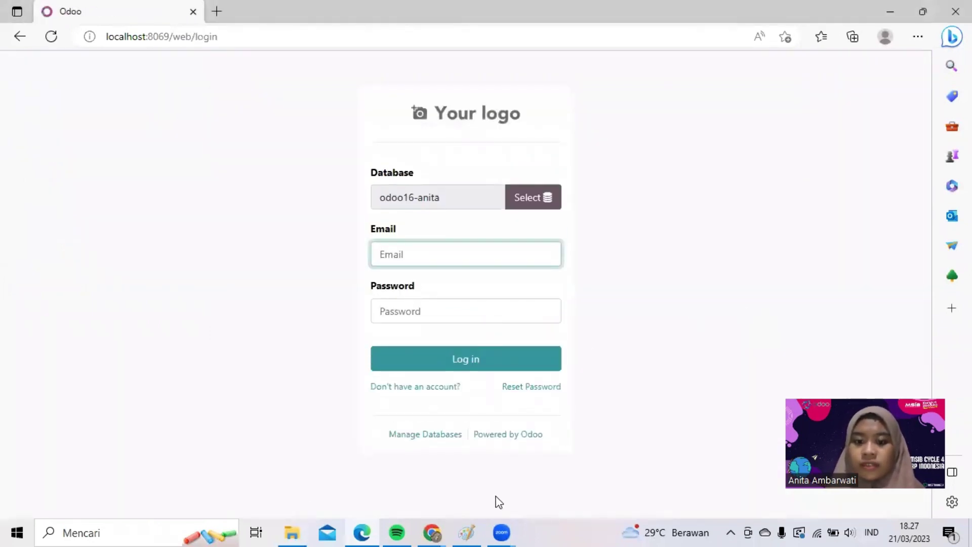
pyautogui.moveTo(436, 526)
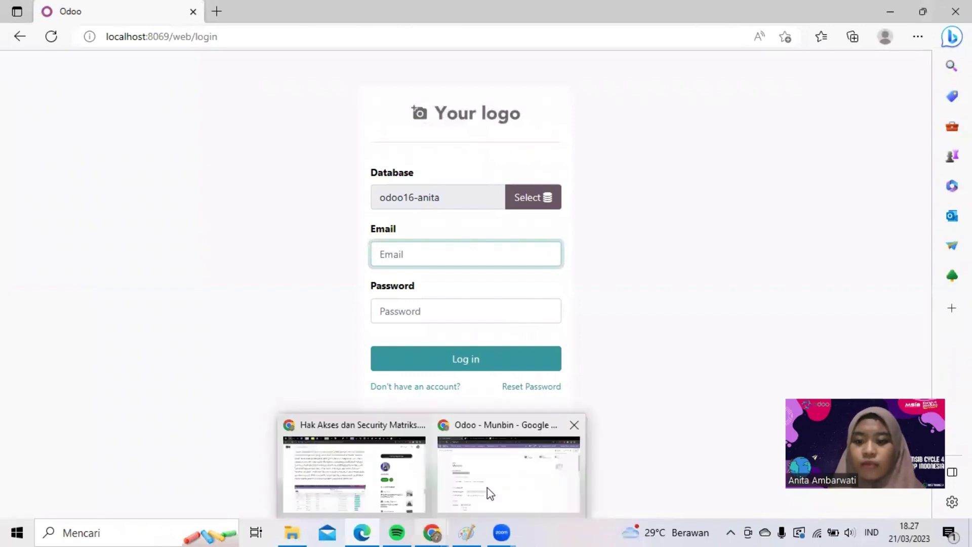
pyautogui.click(489, 494)
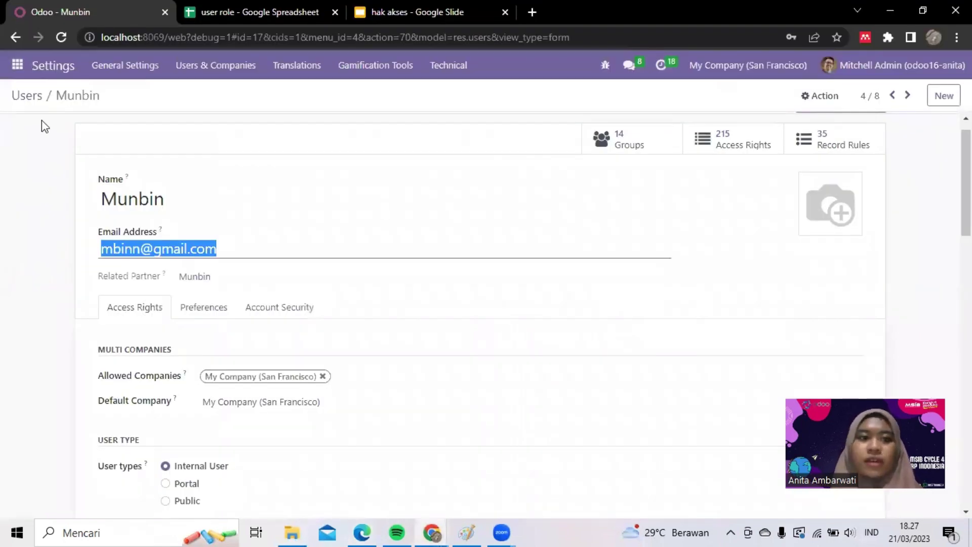
# - Copy the next never-connected user's login e-mail and sign them in with it in Edge
pyautogui.click(32, 100)
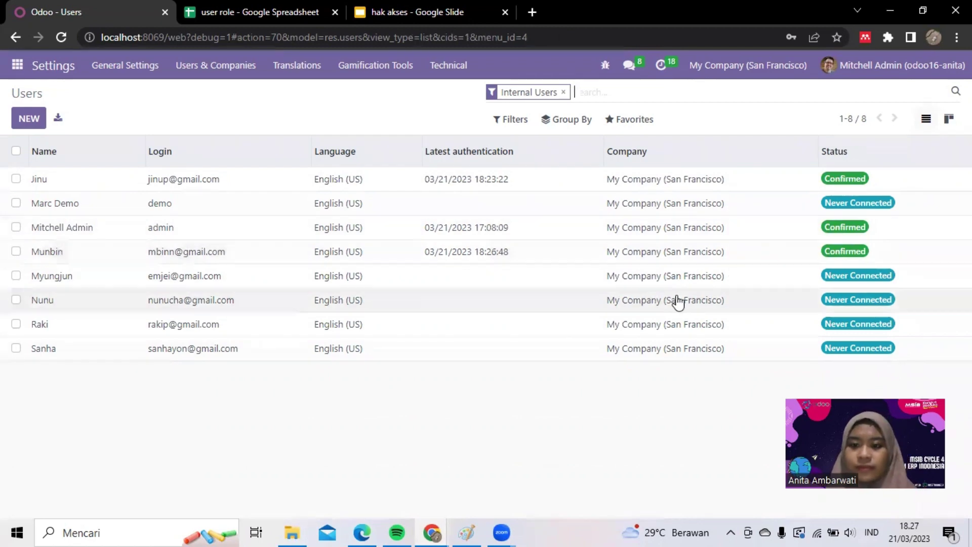
pyautogui.click(223, 296)
pyautogui.moveTo(232, 248); pyautogui.dragTo(85, 273)
pyautogui.hotkey('ctrl', 'c')
pyautogui.click(362, 532)
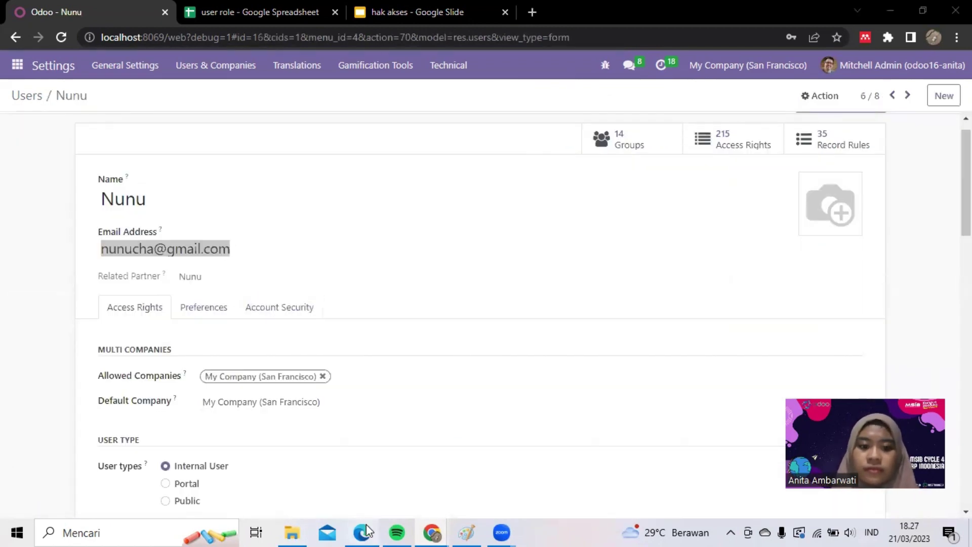
pyautogui.hotkey('ctrl', 'v')
pyautogui.click(486, 303)
pyautogui.write('••••••')
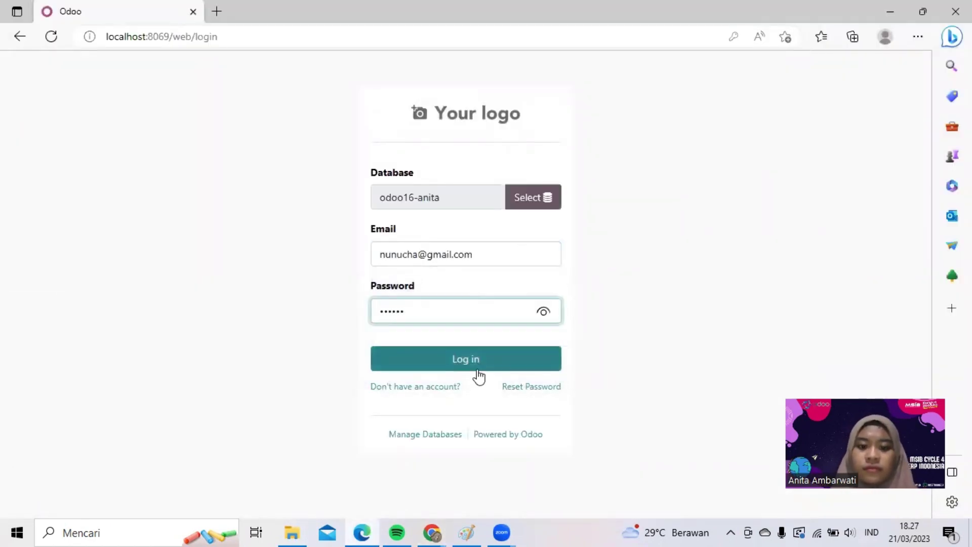
pyautogui.click(475, 360)
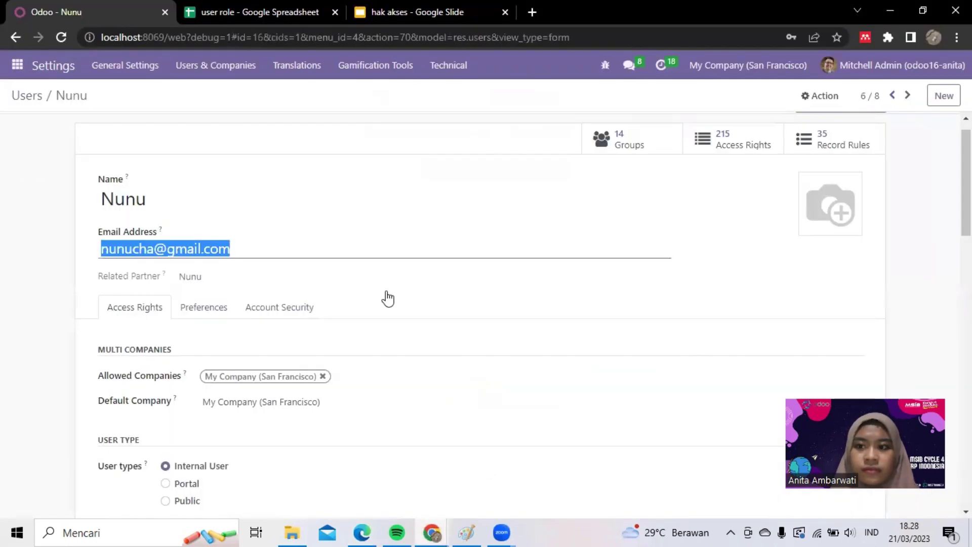
# - Open another never-connected user, sign them in with their password, then log out
pyautogui.click(29, 96)
pyautogui.click(295, 327)
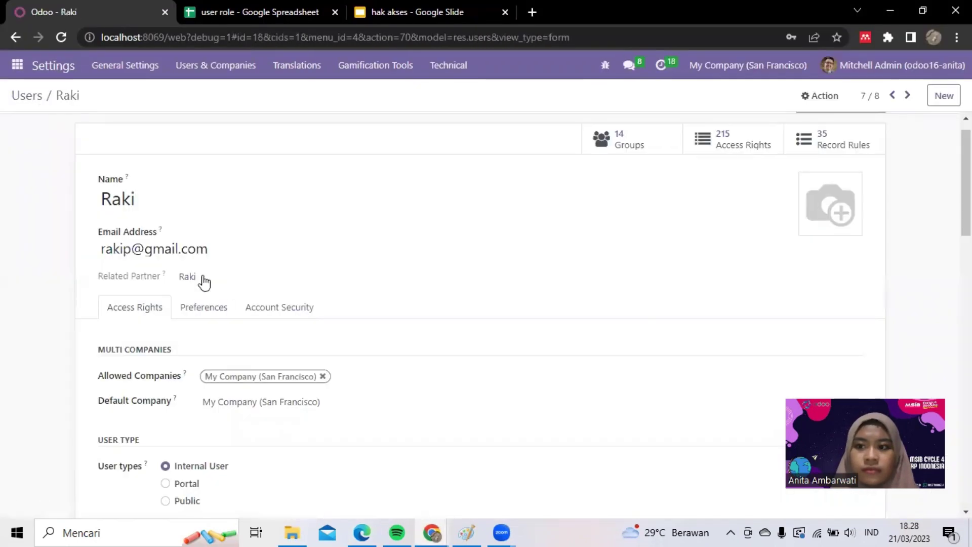
pyautogui.moveTo(207, 249); pyautogui.dragTo(94, 257)
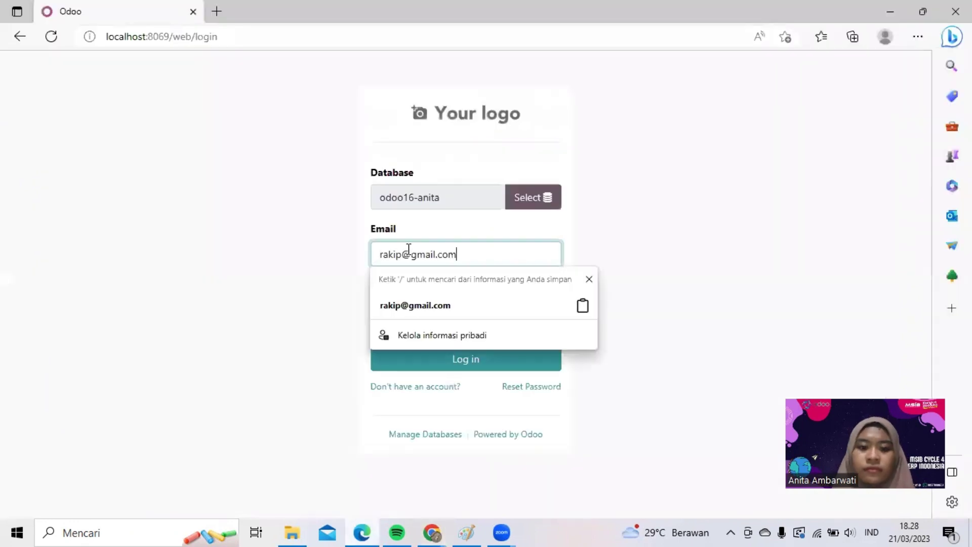
pyautogui.click(477, 317)
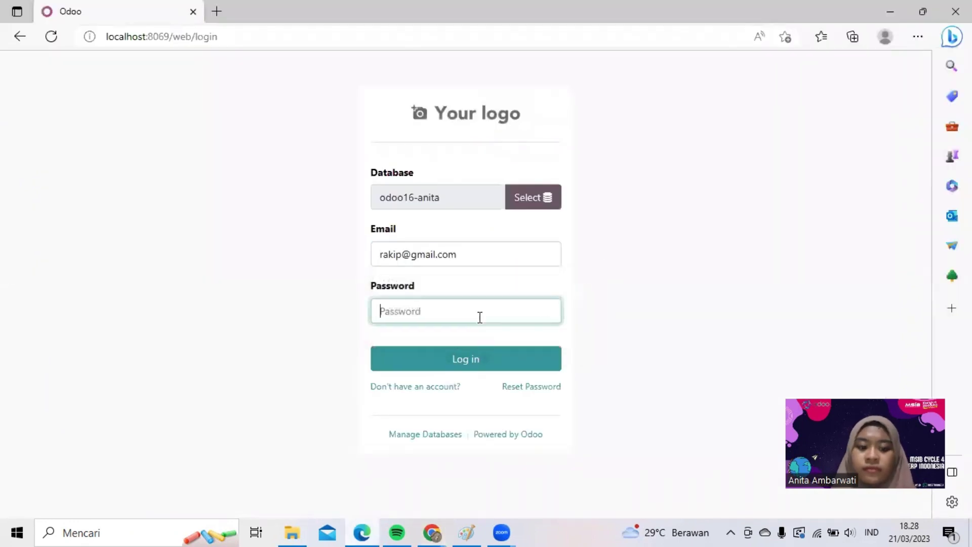
pyautogui.write('123456')
pyautogui.press('Return')
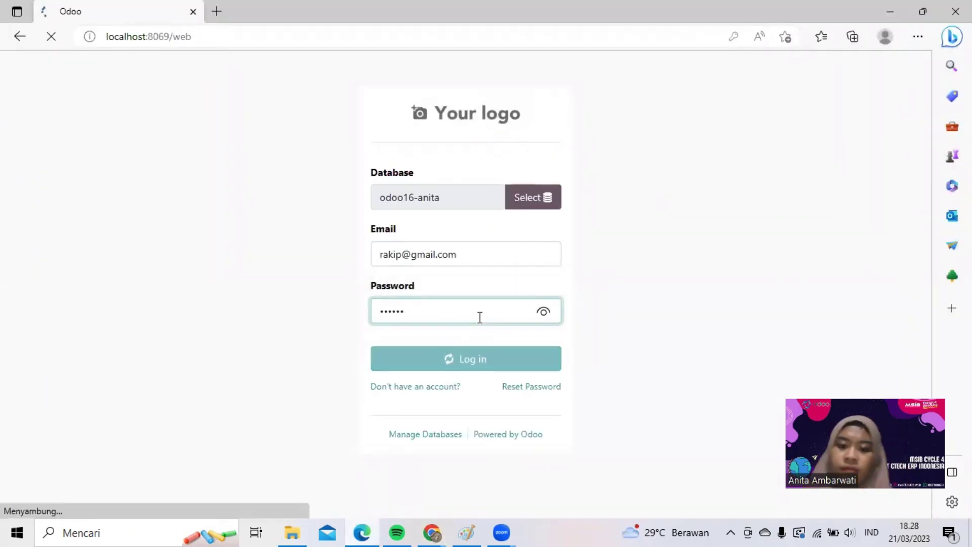
pyautogui.click(906, 65)
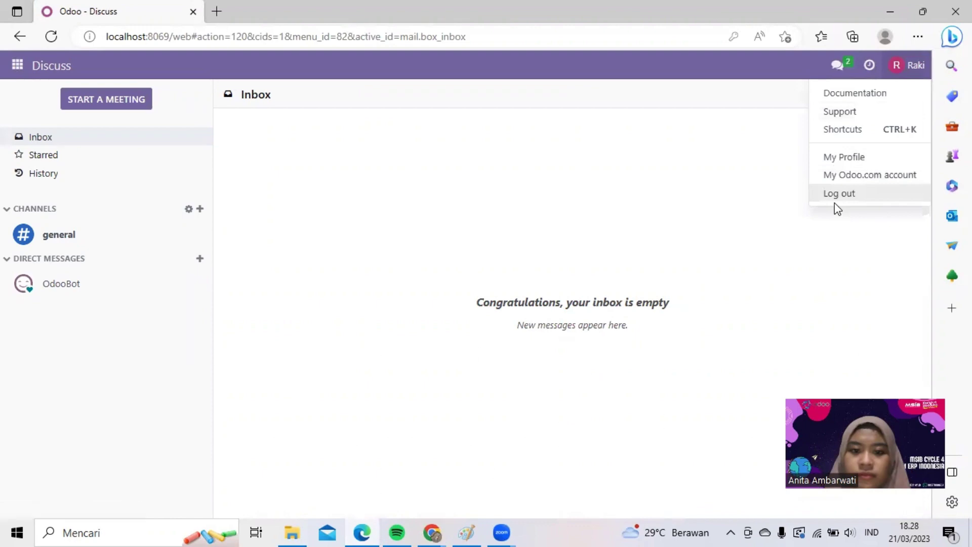
pyautogui.click(834, 203)
# - Back in the admin's Users list, open the next never-connected user and copy their login e-mail
pyautogui.click(433, 532)
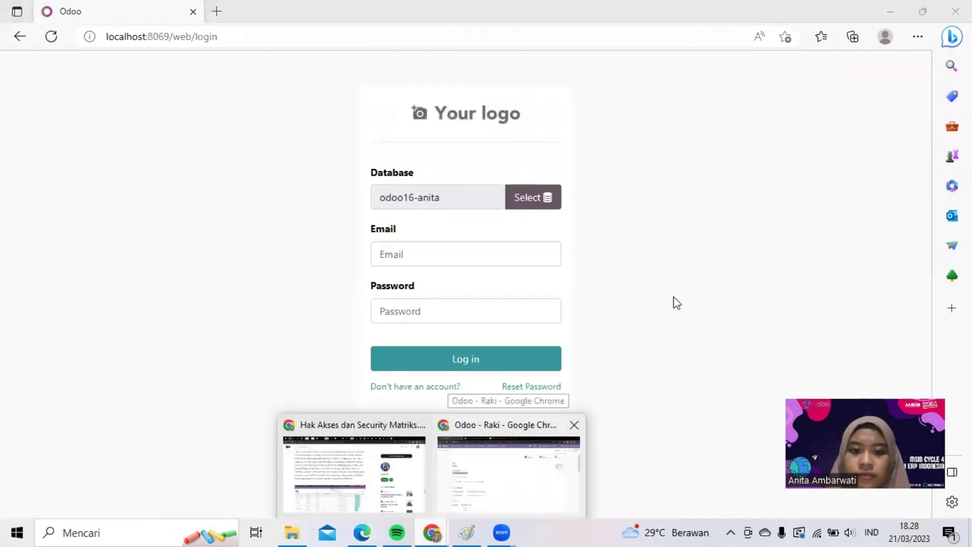
pyautogui.click(503, 465)
pyautogui.click(26, 96)
pyautogui.click(334, 273)
pyautogui.moveTo(217, 247); pyautogui.dragTo(102, 249)
pyautogui.hotkey('alt', 'Tab')
# - Sign that user in with the copied e-mail and password, then log them out
pyautogui.hotkey('ctrl', 'v')
pyautogui.click(420, 310)
pyautogui.write('123456')
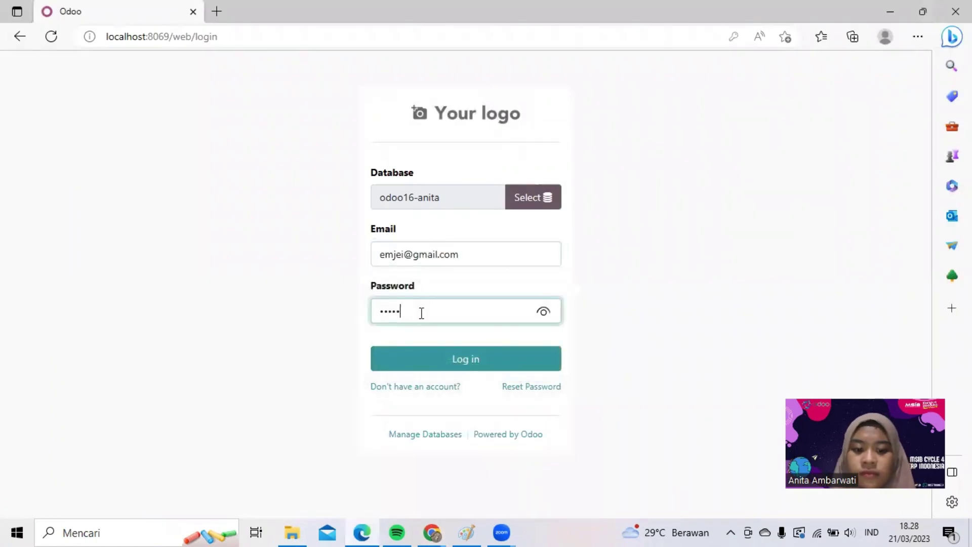
pyautogui.press('Return')
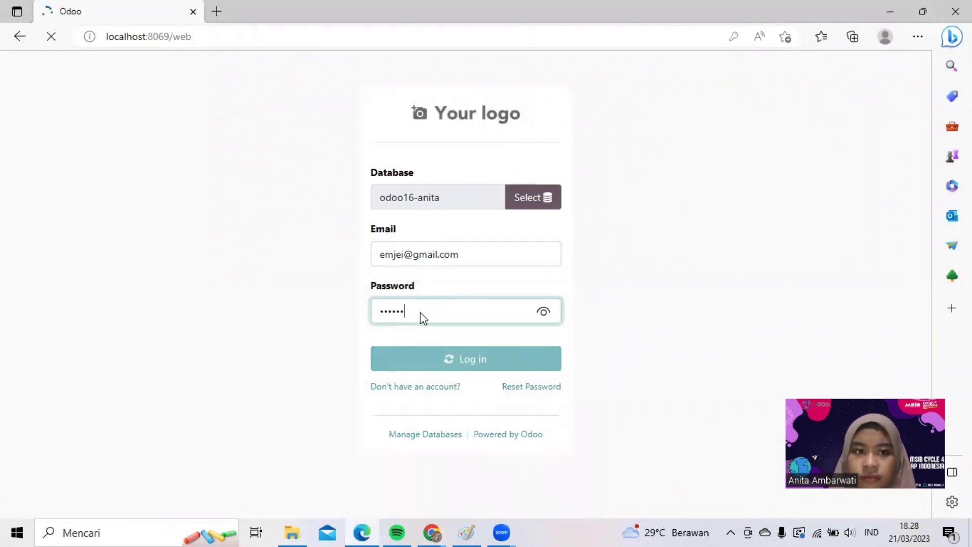
pyautogui.click(888, 65)
pyautogui.click(854, 195)
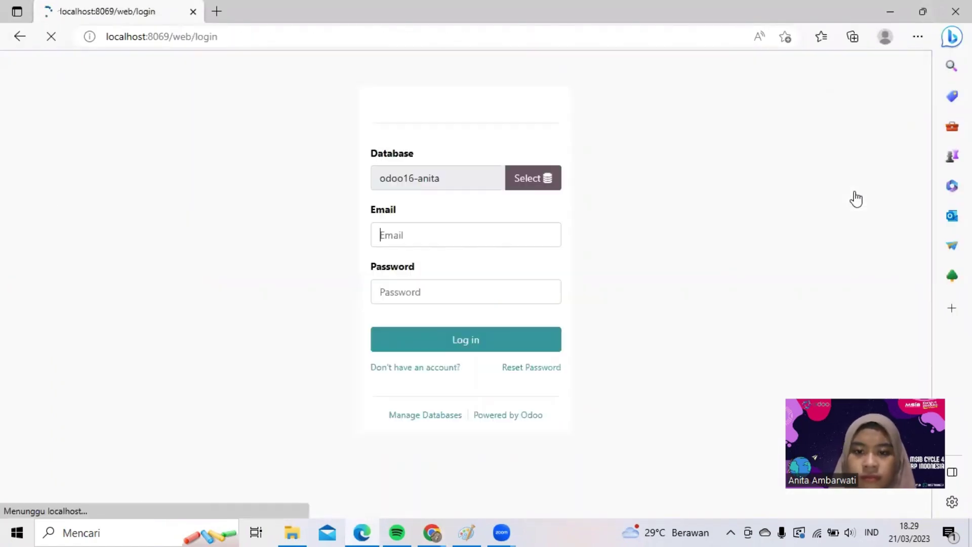
# - Open the last never-connected user's record and copy their whole login e-mail
pyautogui.click(440, 525)
pyautogui.click(31, 94)
pyautogui.click(257, 352)
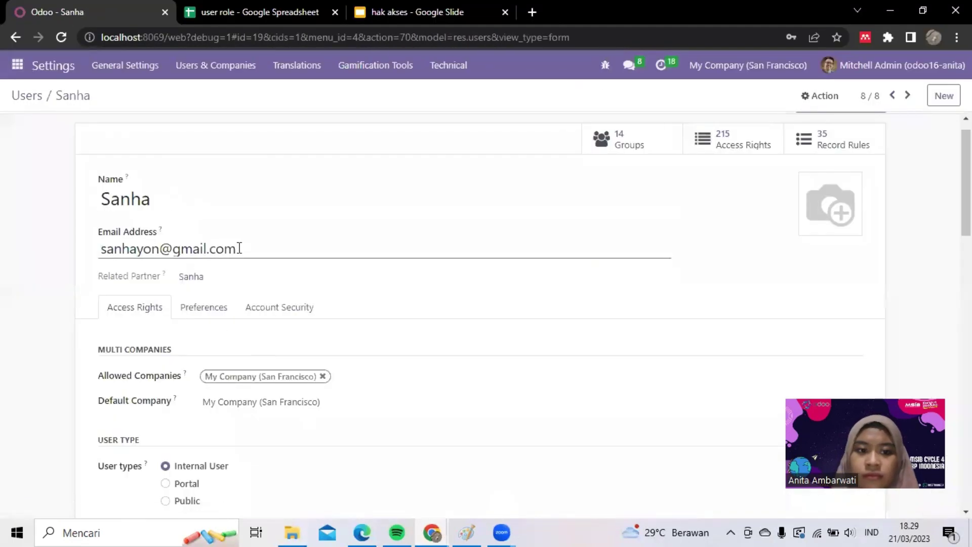
pyautogui.tripleClick(238, 248)
pyautogui.hotkey('ctrl', 'c')
pyautogui.hotkey('alt', 'Tab')
# - Sign the last user in and out, then return to the Users list to check statuses
pyautogui.hotkey('ctrl', 'v')
pyautogui.press('Tab')
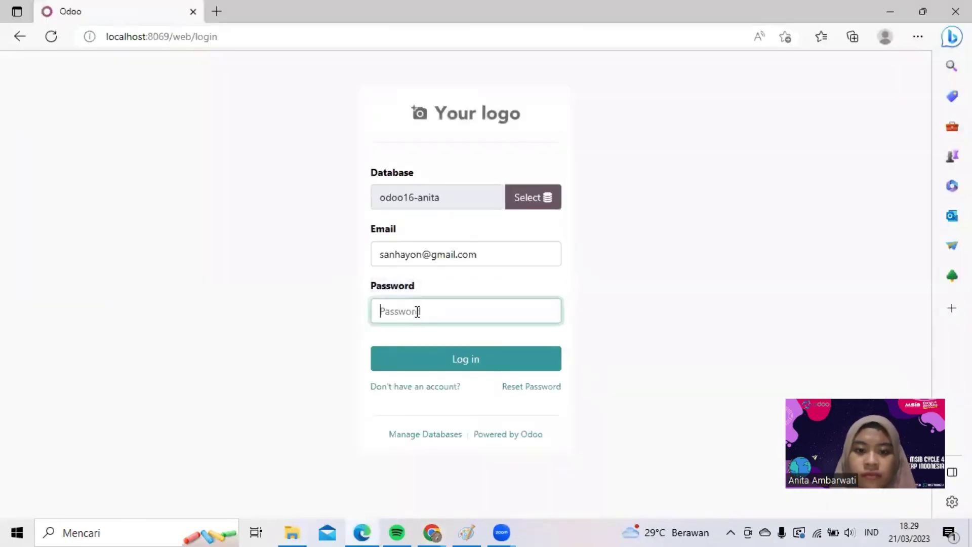
pyautogui.write('******')
pyautogui.press('Return')
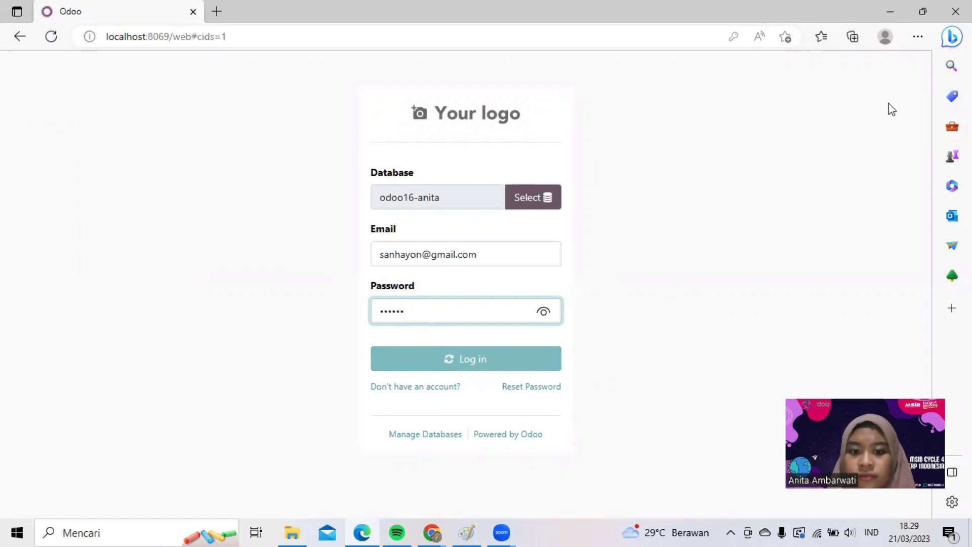
pyautogui.click(903, 66)
pyautogui.click(842, 197)
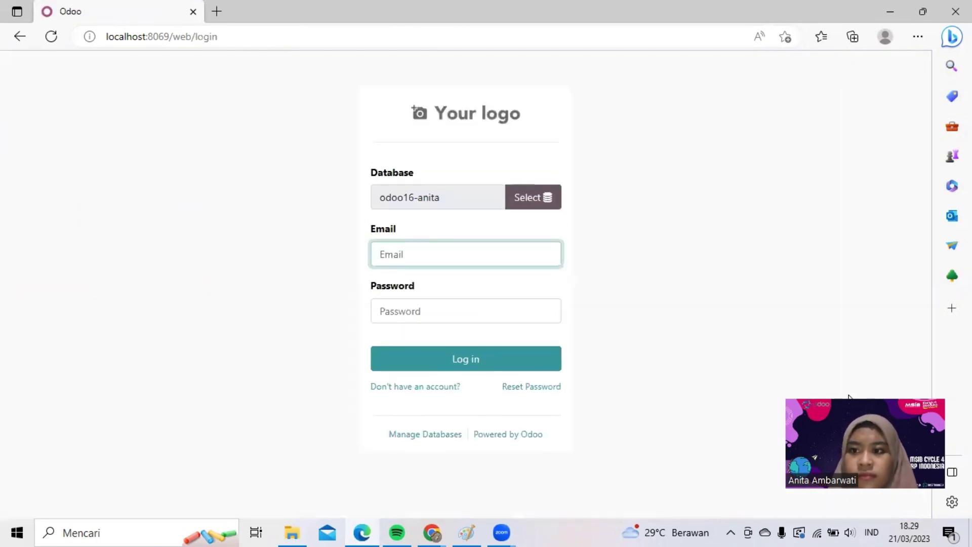
pyautogui.click(369, 527)
pyautogui.click(25, 96)
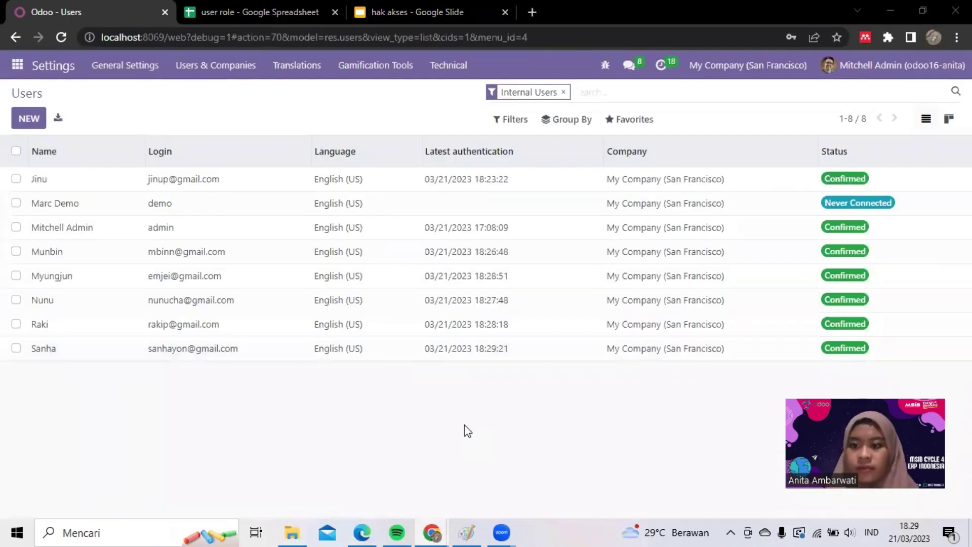